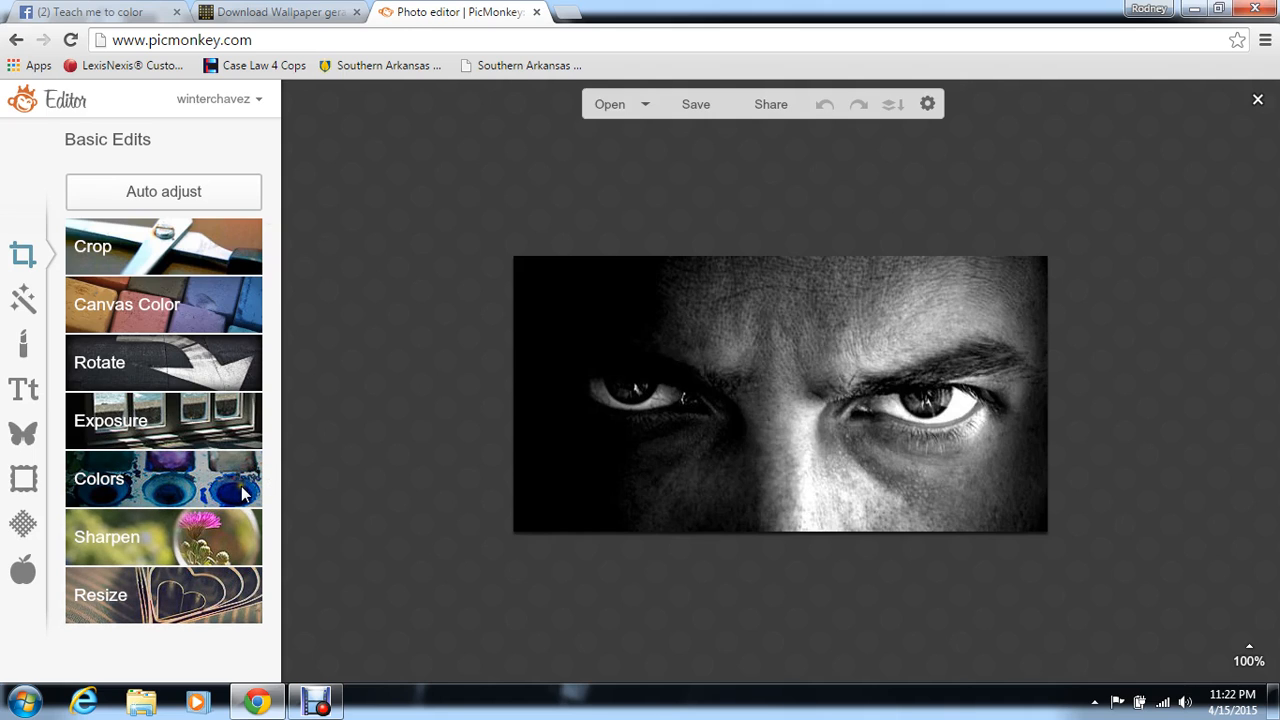
Step: Start a Spray Tan in the third tone with brush size 37 and paint the nose bridge and inner brow
click(25, 343)
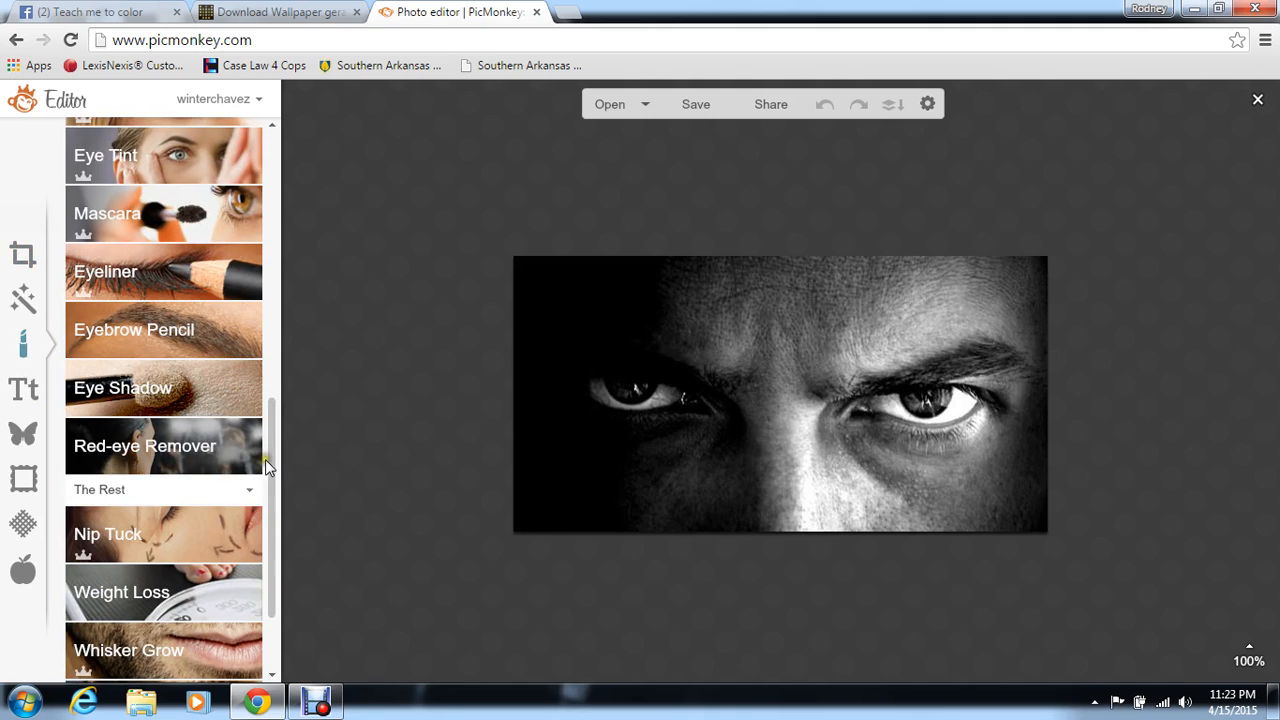
drag(276, 465, 269, 238)
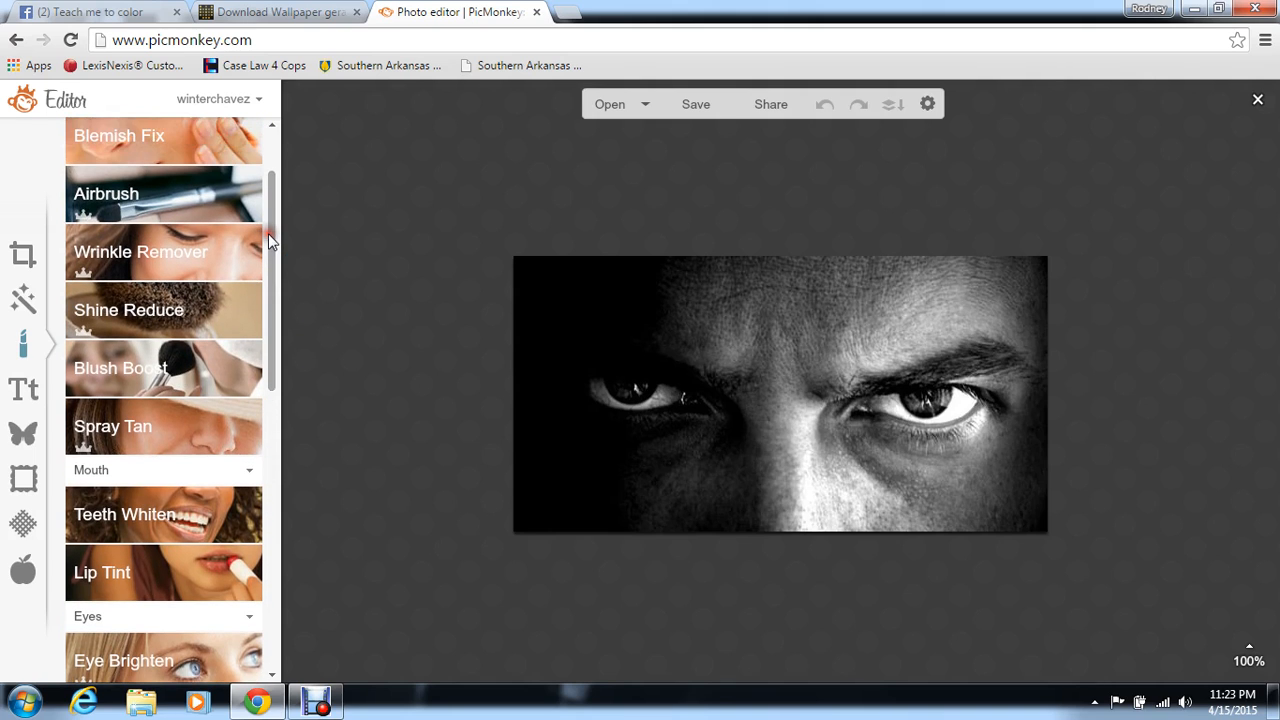
click(192, 426)
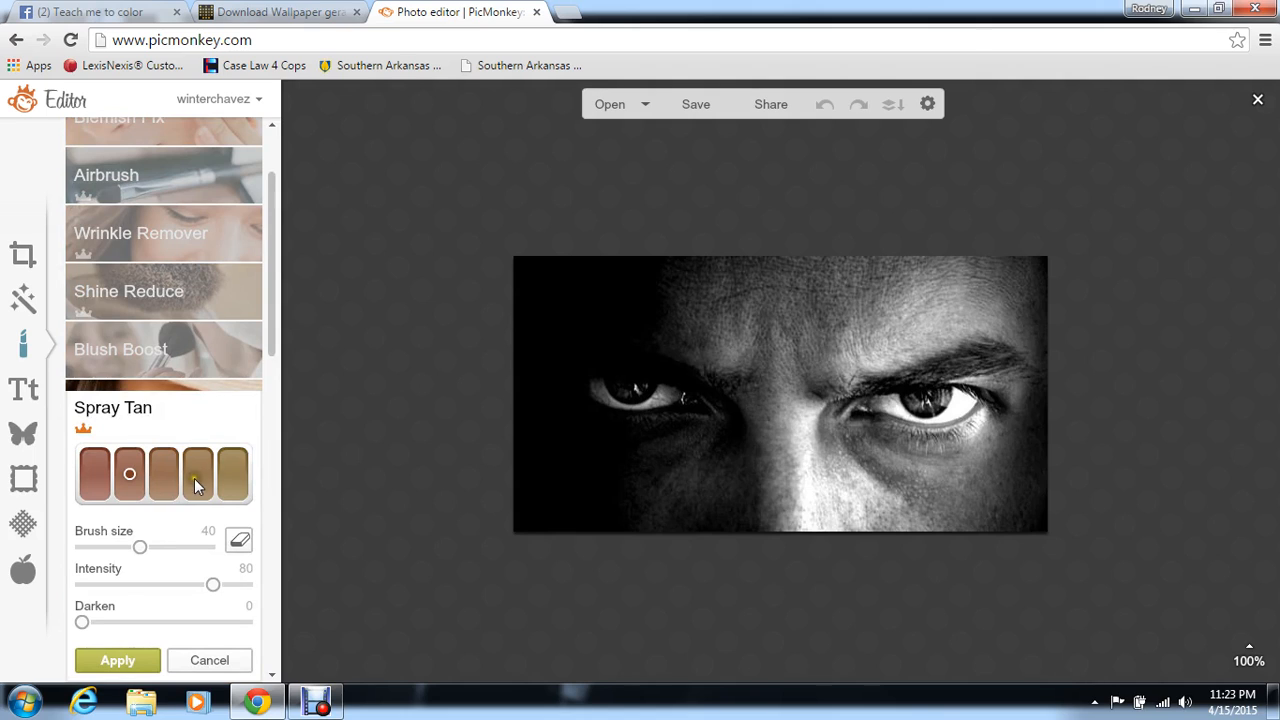
click(161, 492)
drag(140, 550, 138, 546)
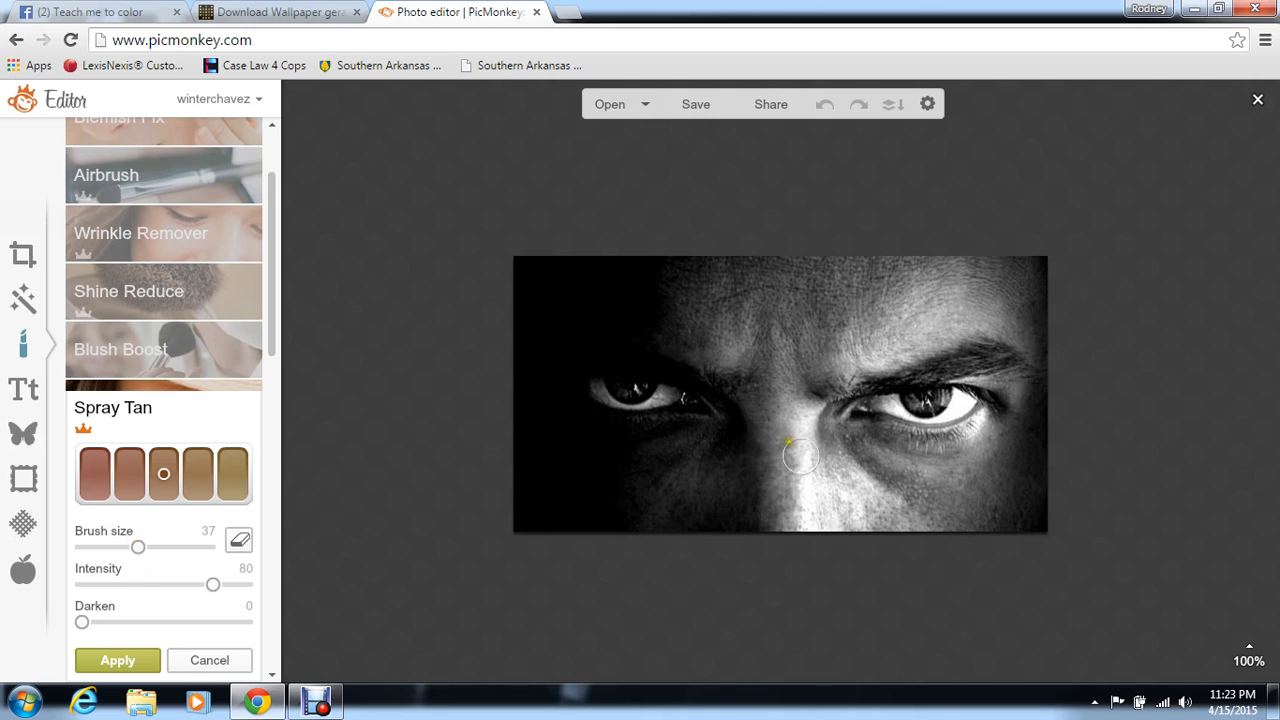
mouse_move(777, 440)
mouse_down()
mouse_move(769, 388)
mouse_move(740, 366)
mouse_move(618, 322)
mouse_move(753, 304)
mouse_move(677, 283)
mouse_up()
Step: Tan the rest of the face at brush size 88, and touch up the brighter eye and nose at size 11
click(168, 547)
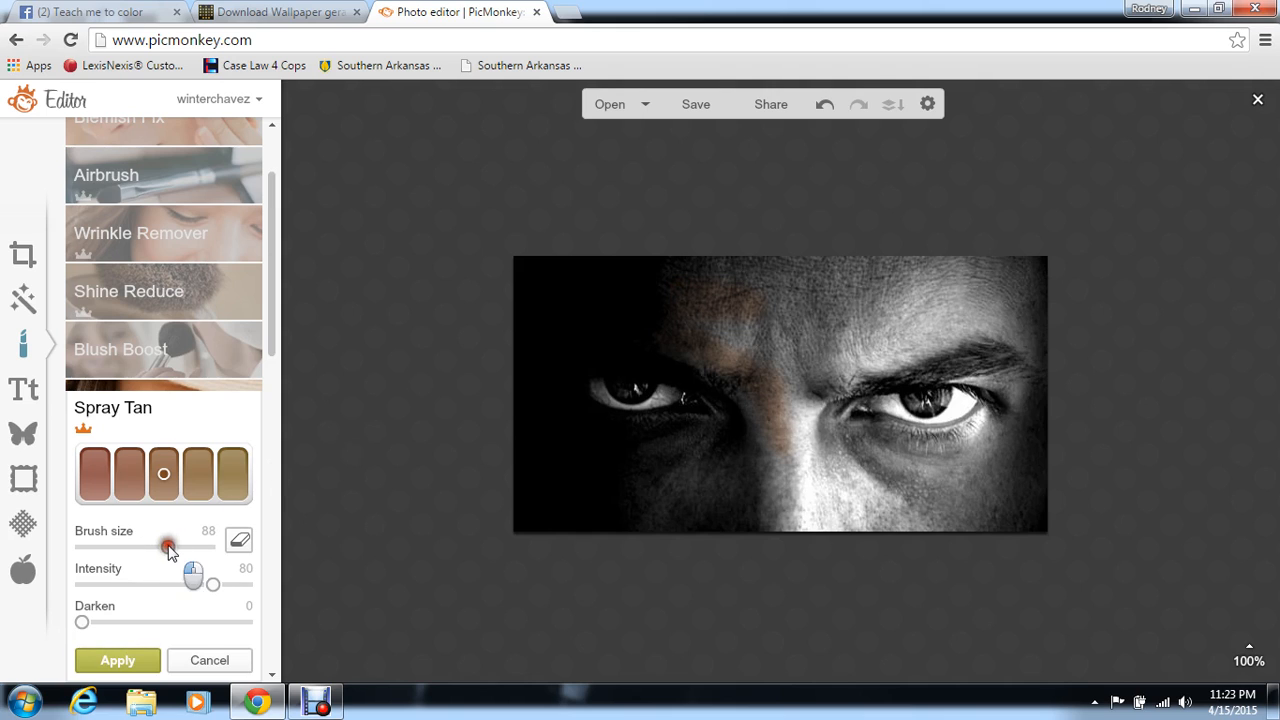
mouse_move(686, 280)
mouse_down()
mouse_move(792, 295)
mouse_move(929, 277)
mouse_move(1009, 287)
mouse_move(1026, 313)
mouse_move(914, 328)
mouse_move(803, 368)
mouse_move(740, 326)
mouse_move(740, 359)
mouse_move(762, 394)
mouse_move(778, 508)
mouse_move(816, 408)
mouse_move(811, 459)
mouse_move(832, 477)
mouse_move(859, 461)
mouse_move(983, 467)
mouse_move(1026, 395)
mouse_move(1018, 379)
mouse_move(1005, 377)
mouse_move(1028, 396)
mouse_move(1030, 531)
mouse_move(870, 517)
mouse_move(826, 495)
mouse_move(817, 471)
mouse_move(823, 518)
mouse_move(726, 497)
mouse_move(579, 497)
mouse_move(569, 463)
mouse_move(664, 462)
mouse_move(737, 409)
mouse_move(748, 331)
mouse_move(697, 331)
mouse_move(789, 352)
mouse_move(882, 336)
mouse_move(983, 352)
mouse_move(878, 351)
mouse_move(789, 385)
mouse_up()
click(711, 368)
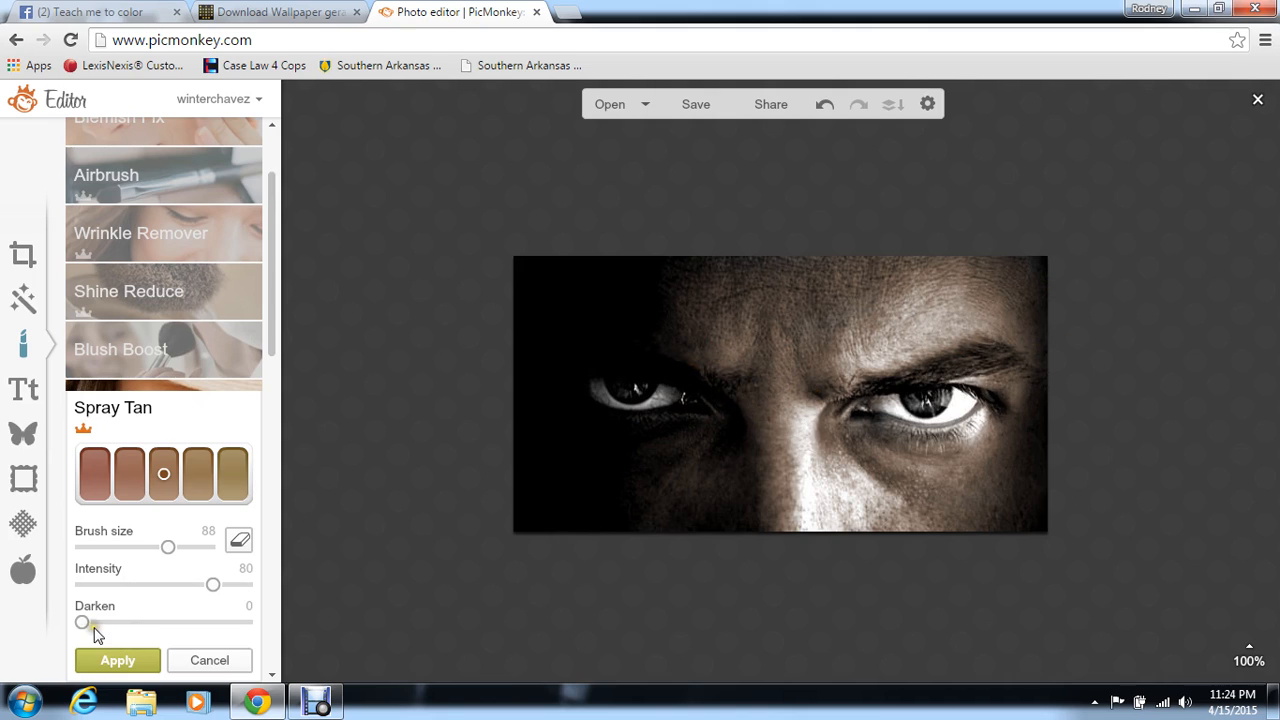
click(107, 548)
click(955, 385)
mouse_move(806, 519)
mouse_down()
mouse_move(799, 484)
mouse_move(807, 550)
mouse_up()
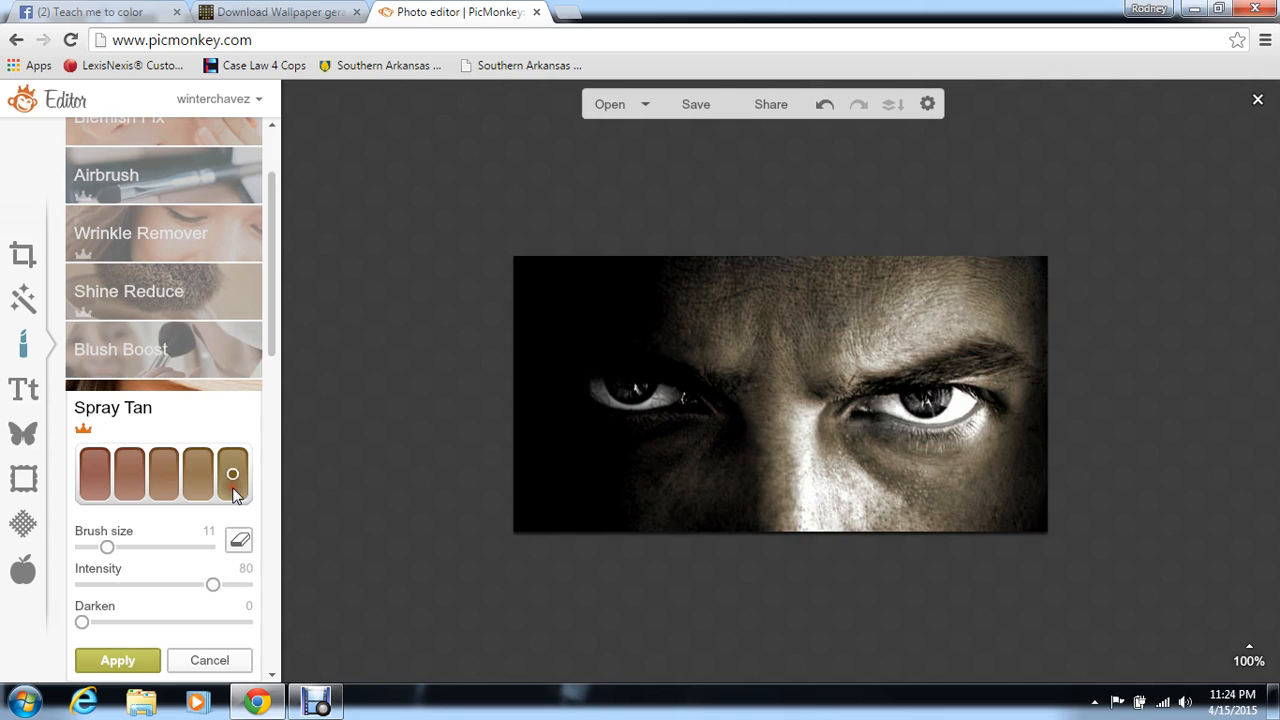
Step: Compare the reddest tan tone, return to the third tone, set Darken to 17, adjust the intensity and apply the tan
click(102, 473)
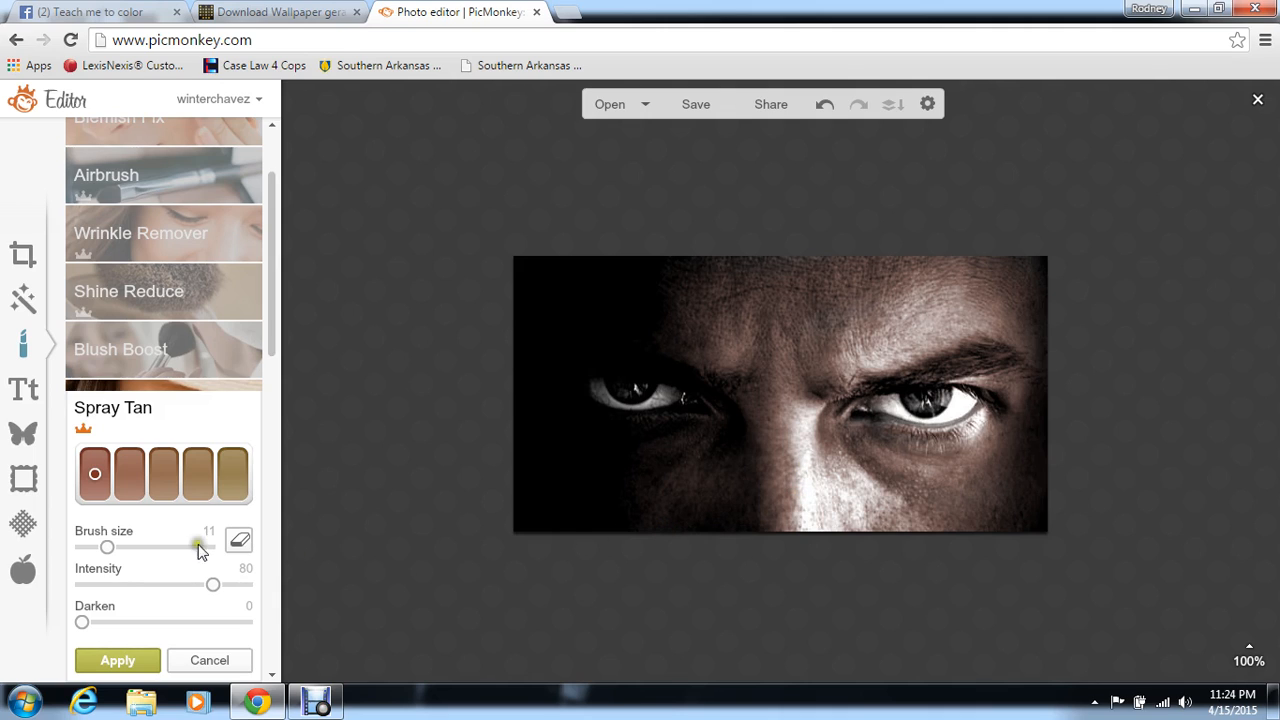
click(165, 492)
drag(84, 622, 106, 622)
drag(97, 624, 115, 625)
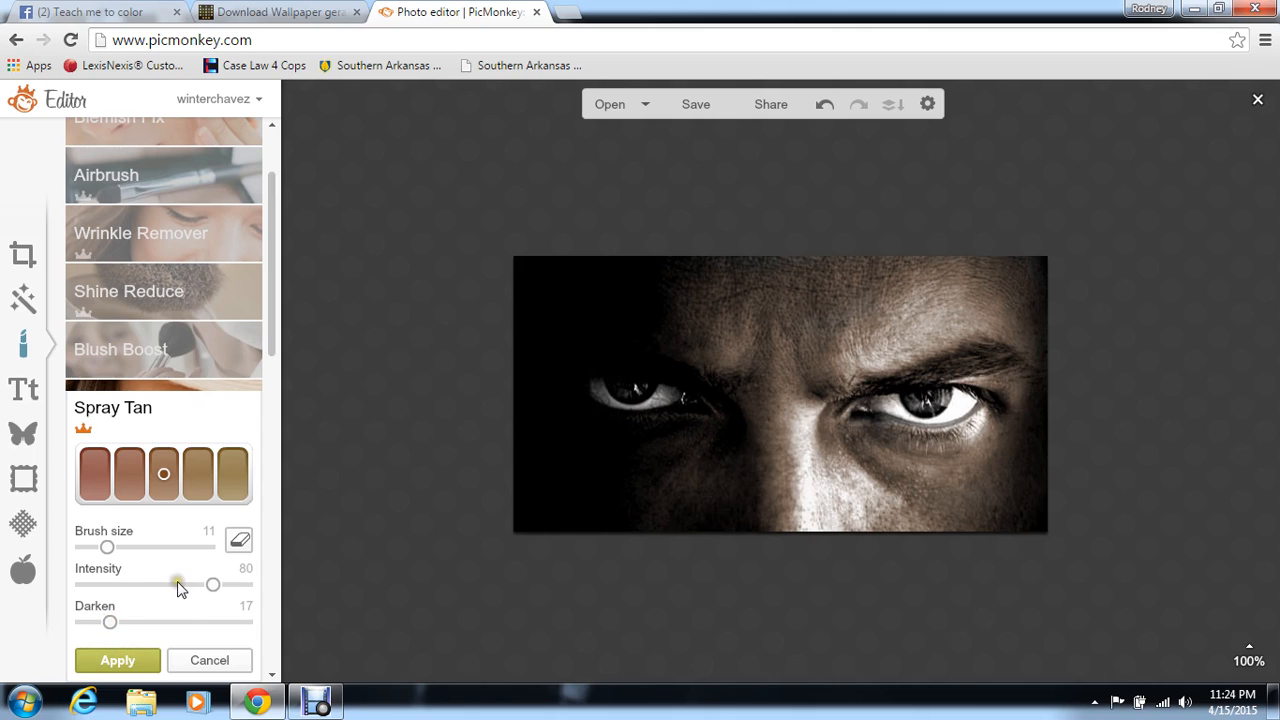
drag(180, 588, 231, 587)
click(117, 661)
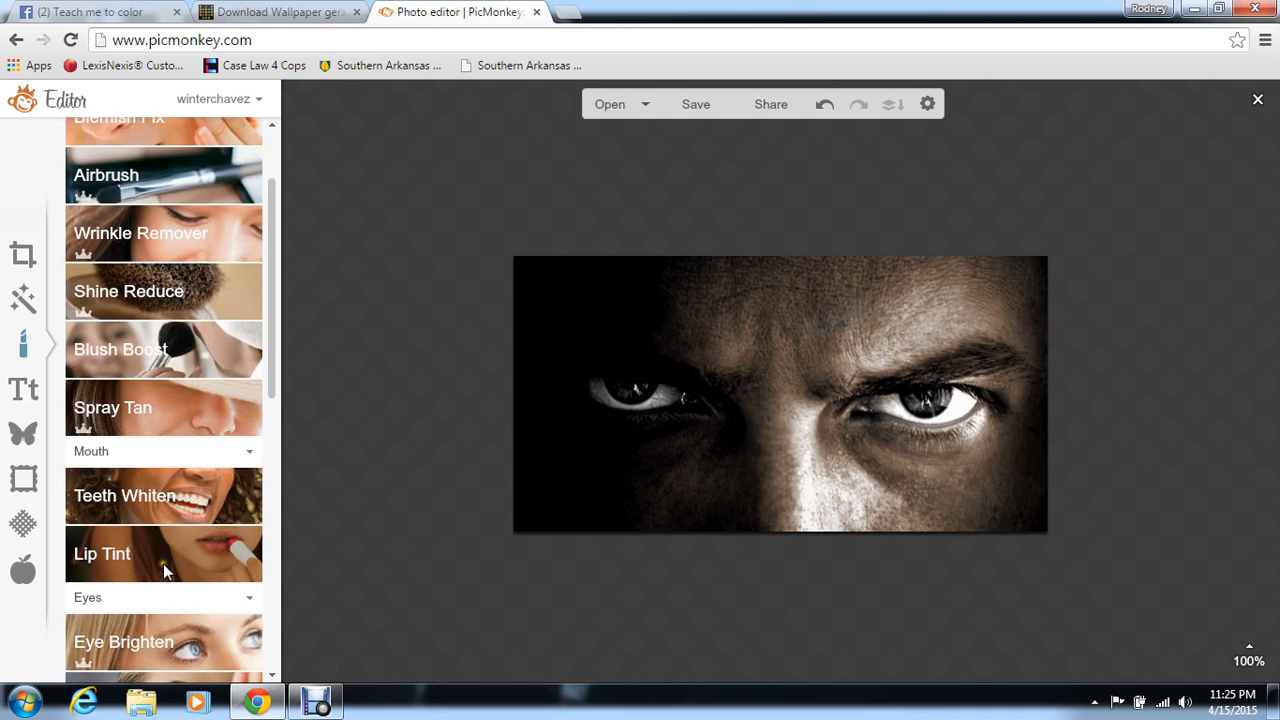
Step: Start a second Spray Tan layer in the fifth tone and paint it over the whole face at brush size 70
click(171, 425)
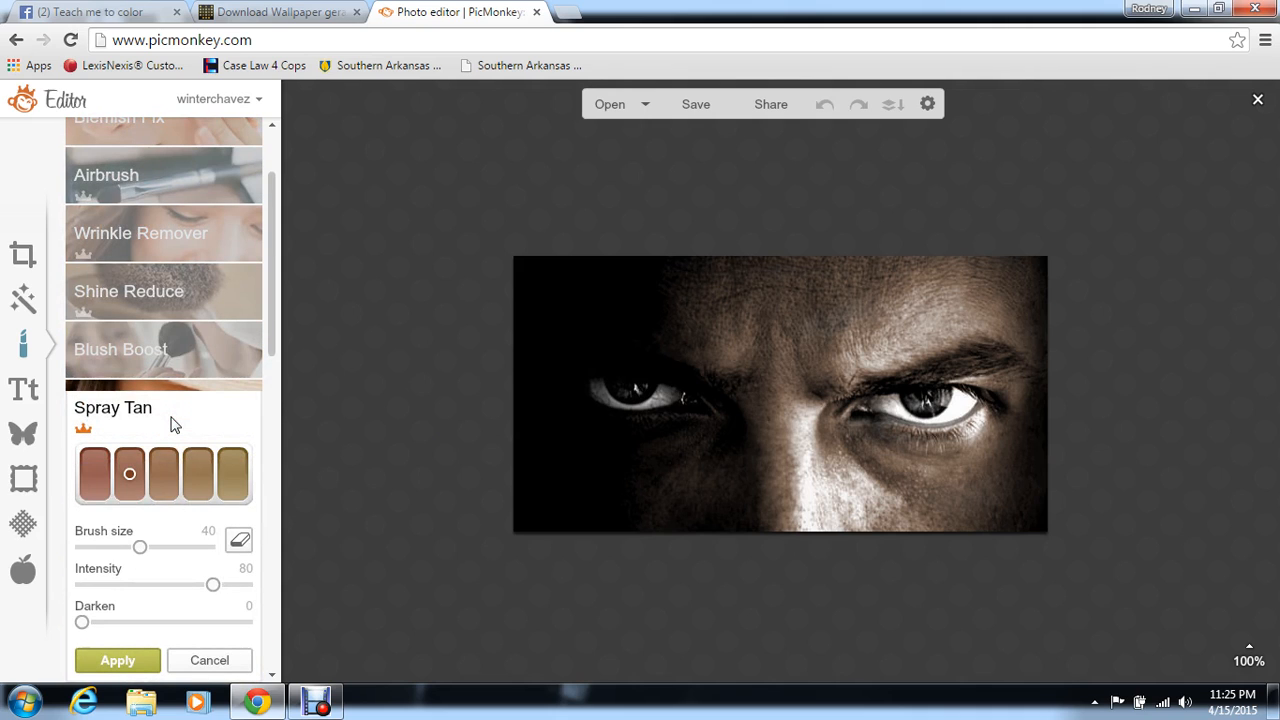
click(173, 479)
click(206, 474)
click(231, 477)
click(764, 411)
click(743, 358)
mouse_move(743, 358)
mouse_down()
mouse_move(633, 320)
mouse_move(798, 325)
mouse_move(725, 322)
mouse_move(702, 292)
mouse_move(784, 297)
mouse_move(670, 262)
mouse_move(736, 251)
mouse_move(950, 262)
mouse_move(1023, 288)
mouse_move(999, 256)
mouse_move(1049, 346)
mouse_move(1023, 324)
mouse_move(941, 321)
mouse_move(840, 365)
mouse_move(924, 341)
mouse_move(946, 291)
mouse_move(999, 307)
mouse_move(777, 333)
mouse_up()
drag(140, 547, 163, 550)
mouse_move(778, 408)
mouse_down()
mouse_move(777, 356)
mouse_move(812, 357)
mouse_move(840, 330)
mouse_move(783, 280)
mouse_move(877, 298)
mouse_move(820, 337)
mouse_move(809, 380)
mouse_move(812, 428)
mouse_move(846, 456)
mouse_move(880, 440)
mouse_move(949, 460)
mouse_move(984, 451)
mouse_move(1026, 402)
mouse_move(985, 352)
mouse_move(1014, 366)
mouse_move(1011, 474)
mouse_move(991, 514)
mouse_move(897, 517)
mouse_move(816, 463)
mouse_move(820, 545)
mouse_move(790, 437)
mouse_move(778, 482)
mouse_move(746, 462)
mouse_move(698, 508)
mouse_move(654, 504)
mouse_move(616, 478)
mouse_move(730, 444)
mouse_move(655, 448)
mouse_move(772, 451)
mouse_move(838, 510)
mouse_move(910, 508)
mouse_move(1006, 478)
mouse_up()
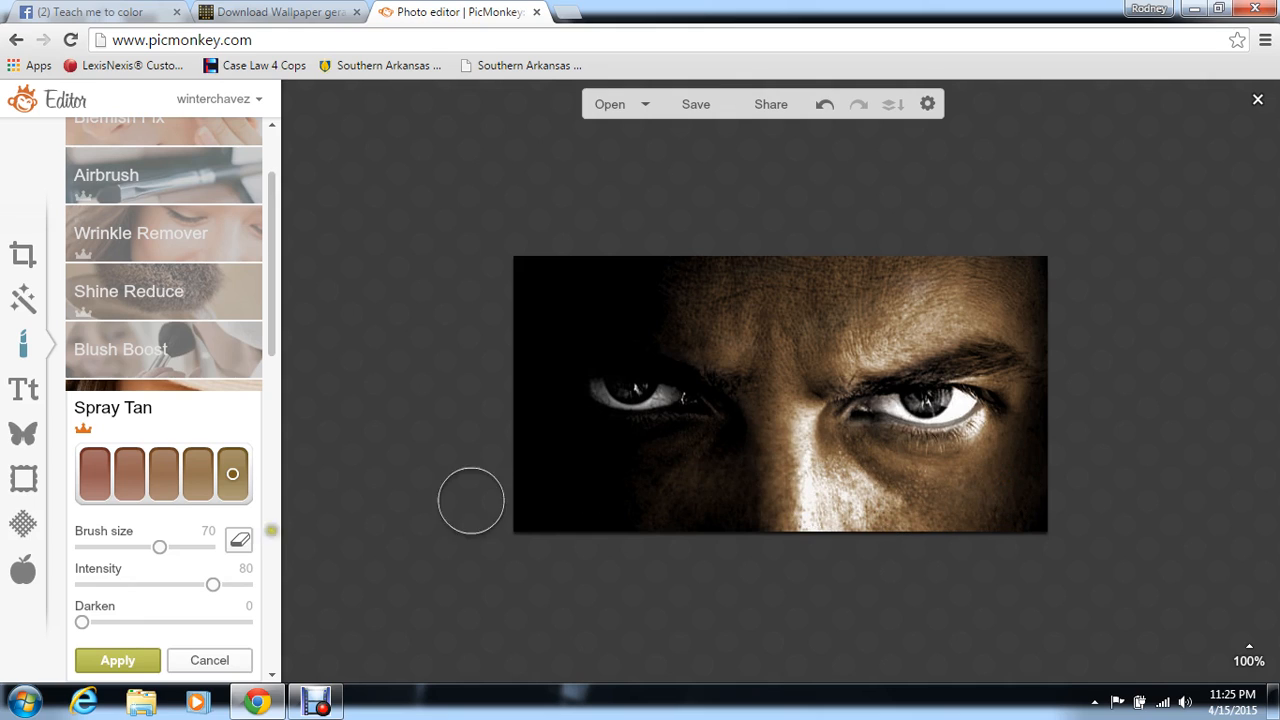
Step: Try the other tones on the second tan layer, with the reddest tone at intensity 28 and 74
click(199, 477)
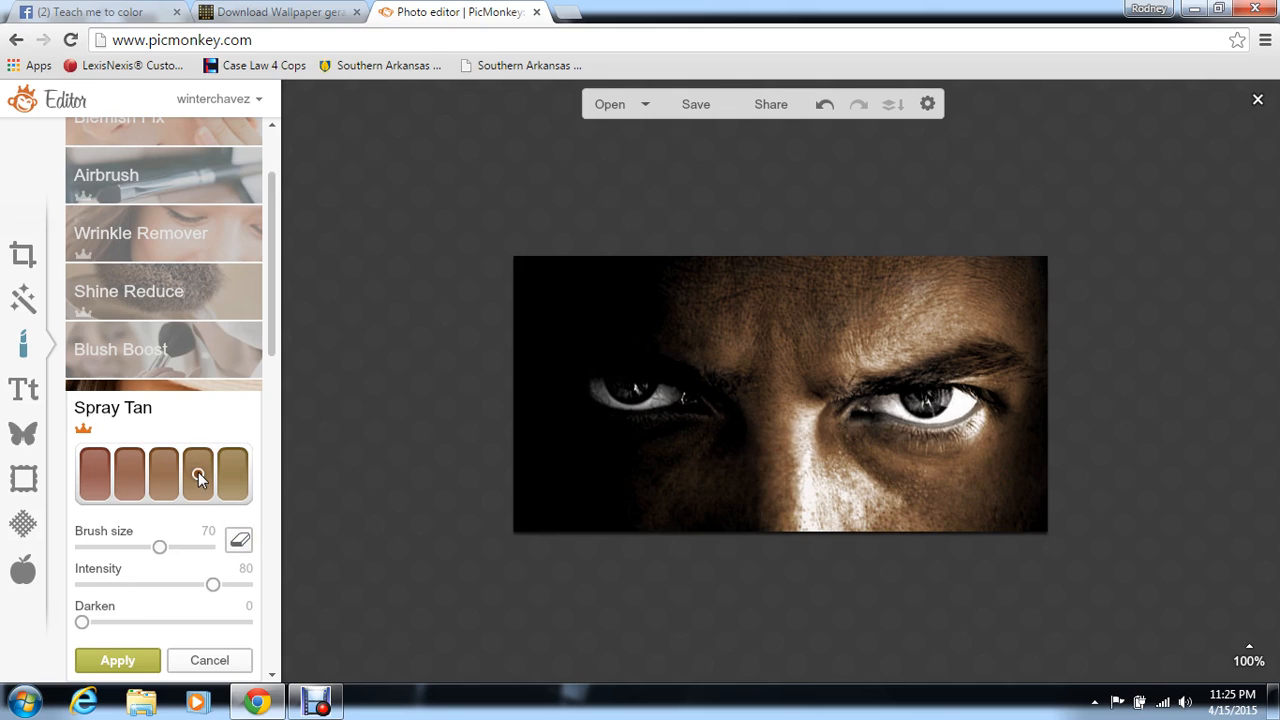
click(166, 477)
click(130, 484)
drag(214, 586, 148, 584)
click(130, 585)
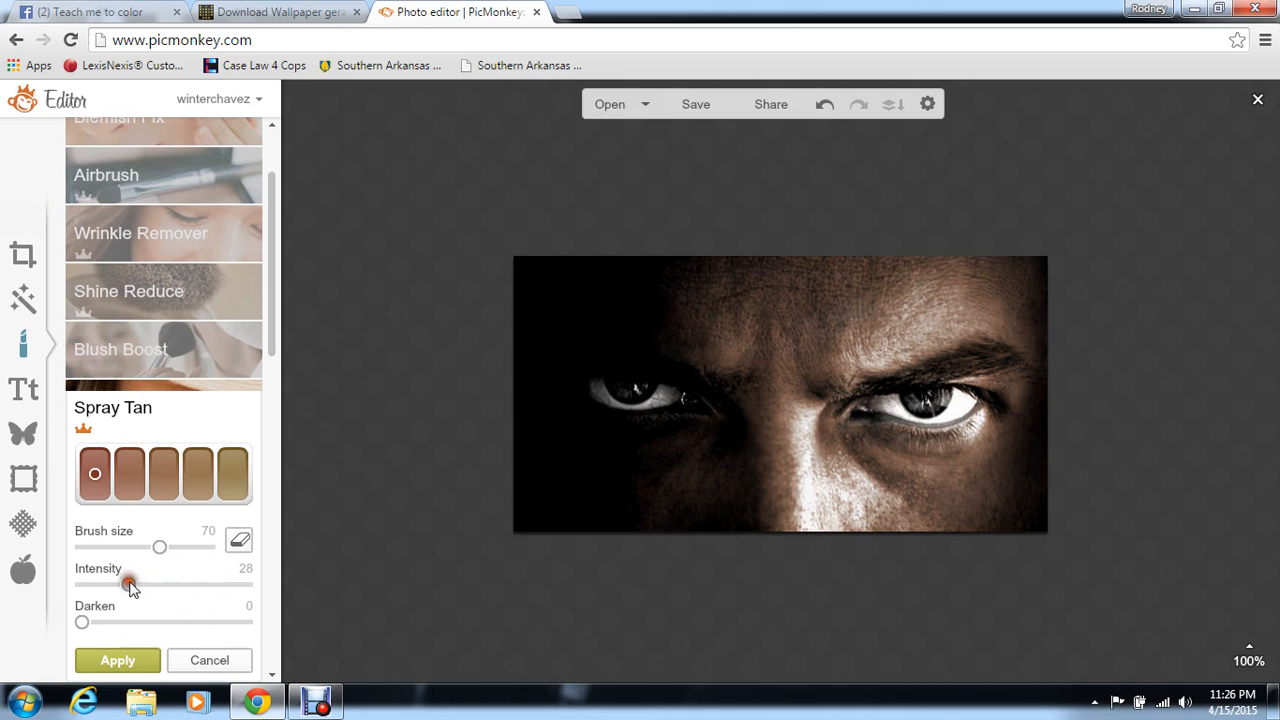
click(203, 585)
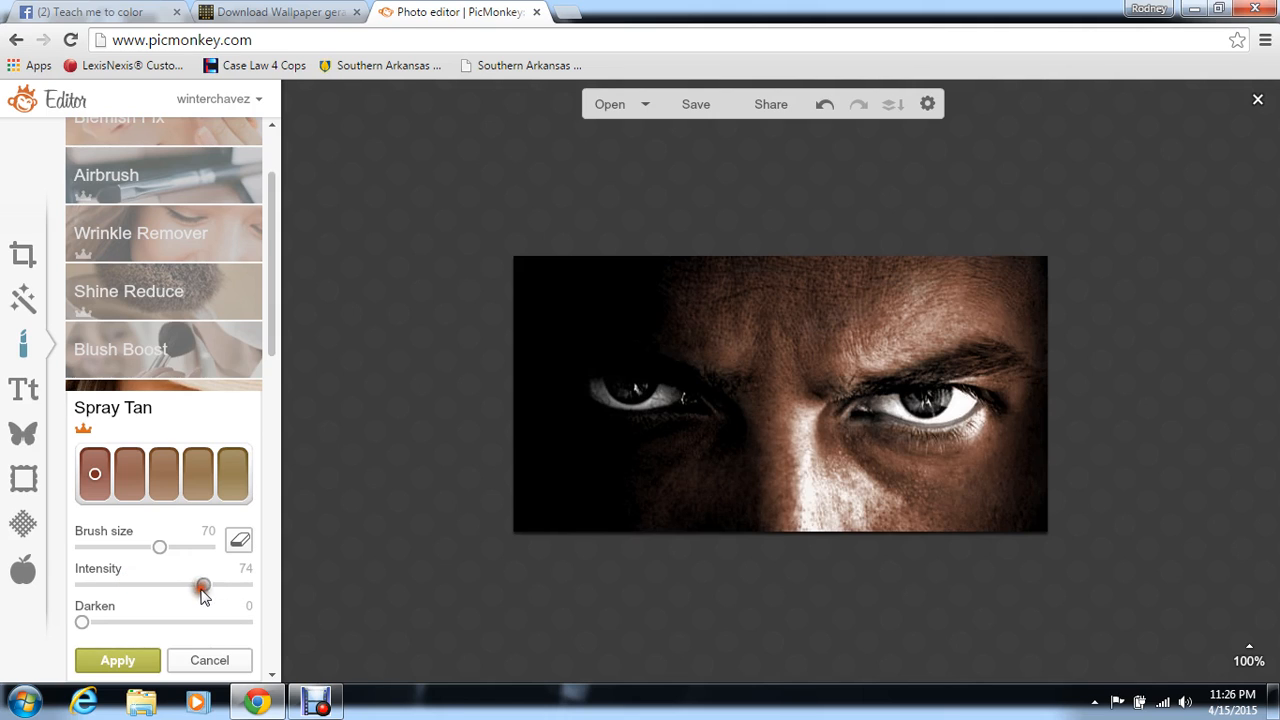
Step: Set the second tan layer to the fourth tone at intensity 55, paint the remaining skin and apply it
click(197, 480)
click(233, 472)
drag(203, 586, 171, 588)
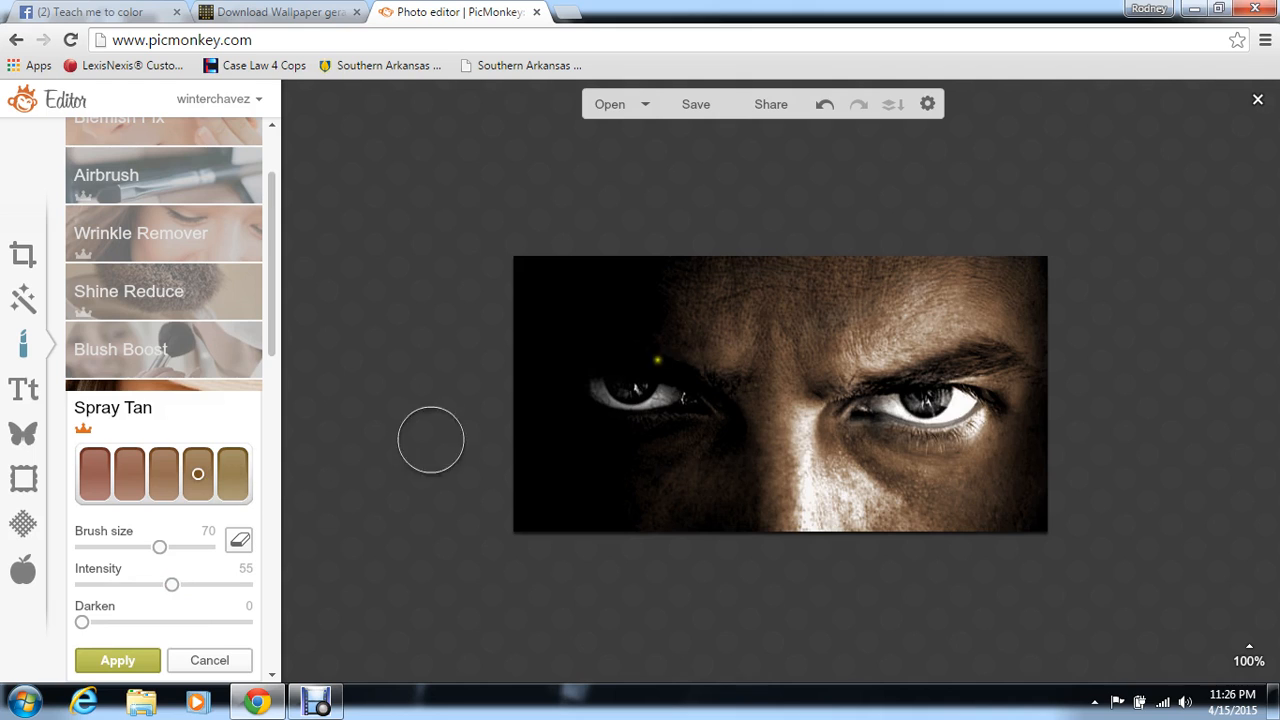
mouse_move(808, 320)
mouse_down()
mouse_move(906, 289)
mouse_move(974, 294)
mouse_move(1020, 317)
mouse_move(1014, 417)
mouse_move(914, 466)
mouse_move(774, 491)
mouse_move(771, 478)
mouse_move(820, 520)
mouse_move(749, 460)
mouse_move(700, 484)
mouse_up()
click(137, 657)
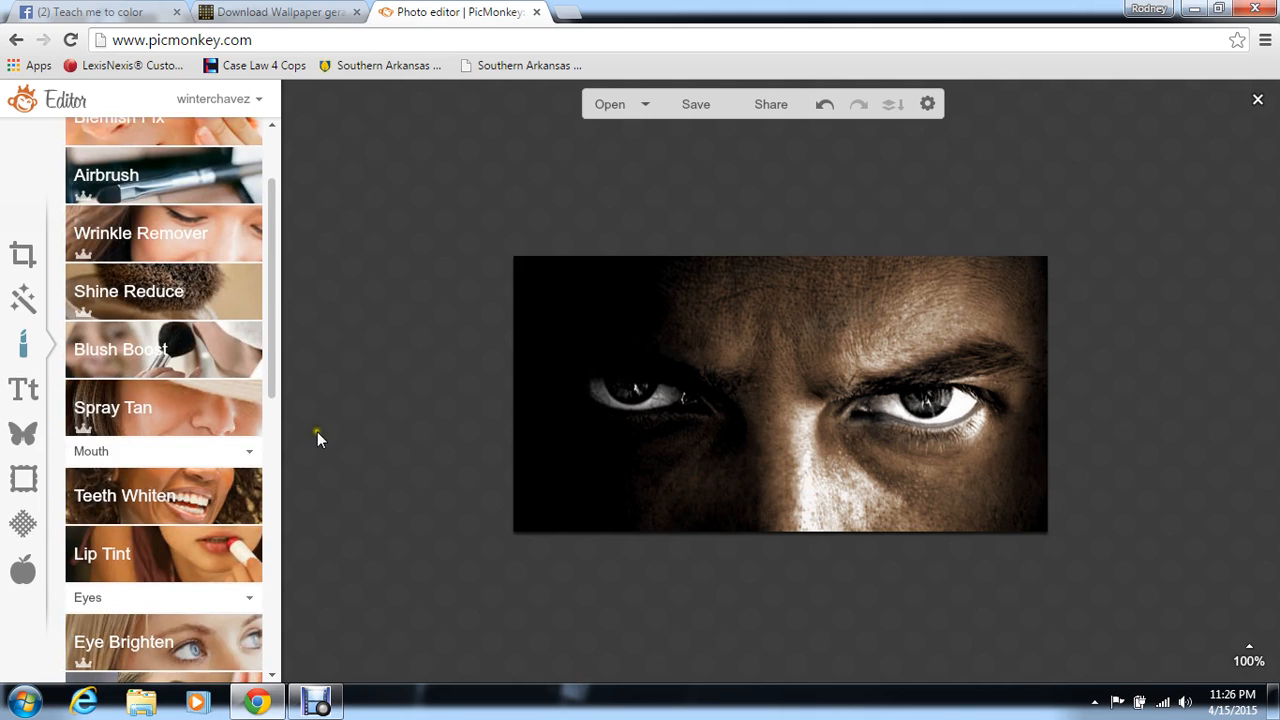
Step: Paint the brightly lit nose and adjoining cheek with Highlights in yellow e3f26b at brush size 33
mouse_move(275, 390)
mouse_down()
mouse_move(289, 493)
mouse_move(268, 678)
mouse_up()
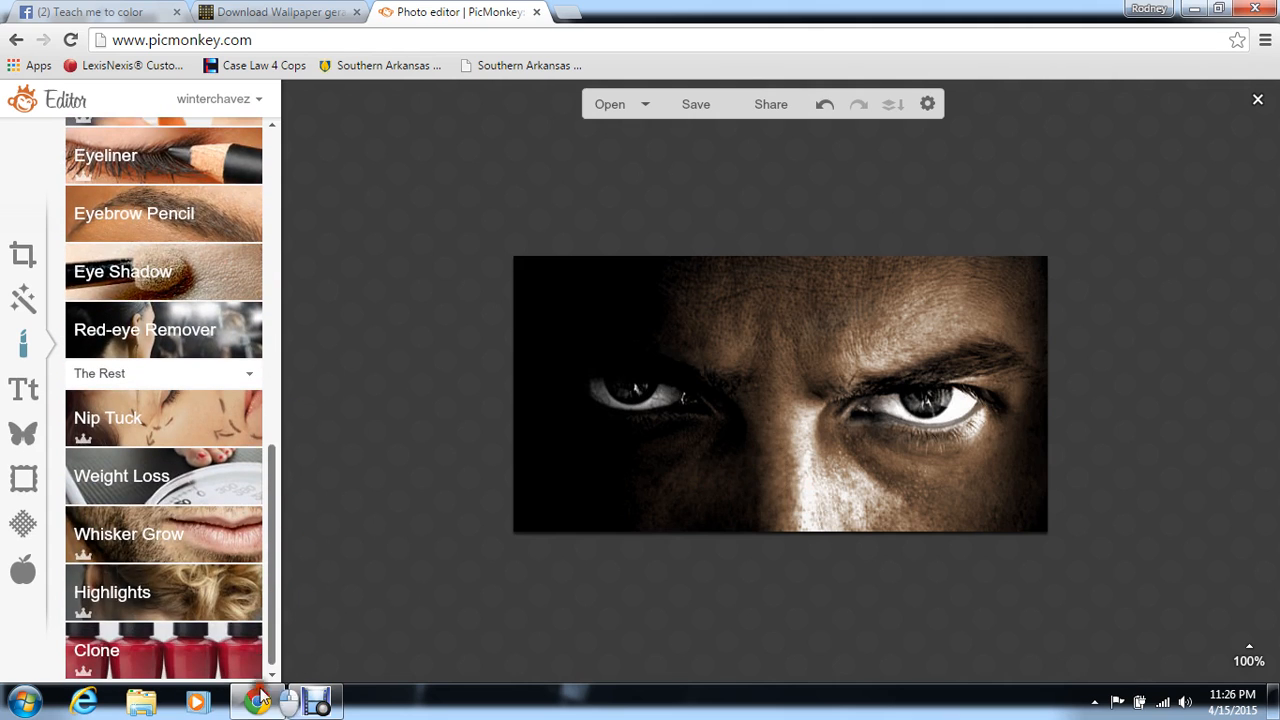
click(208, 607)
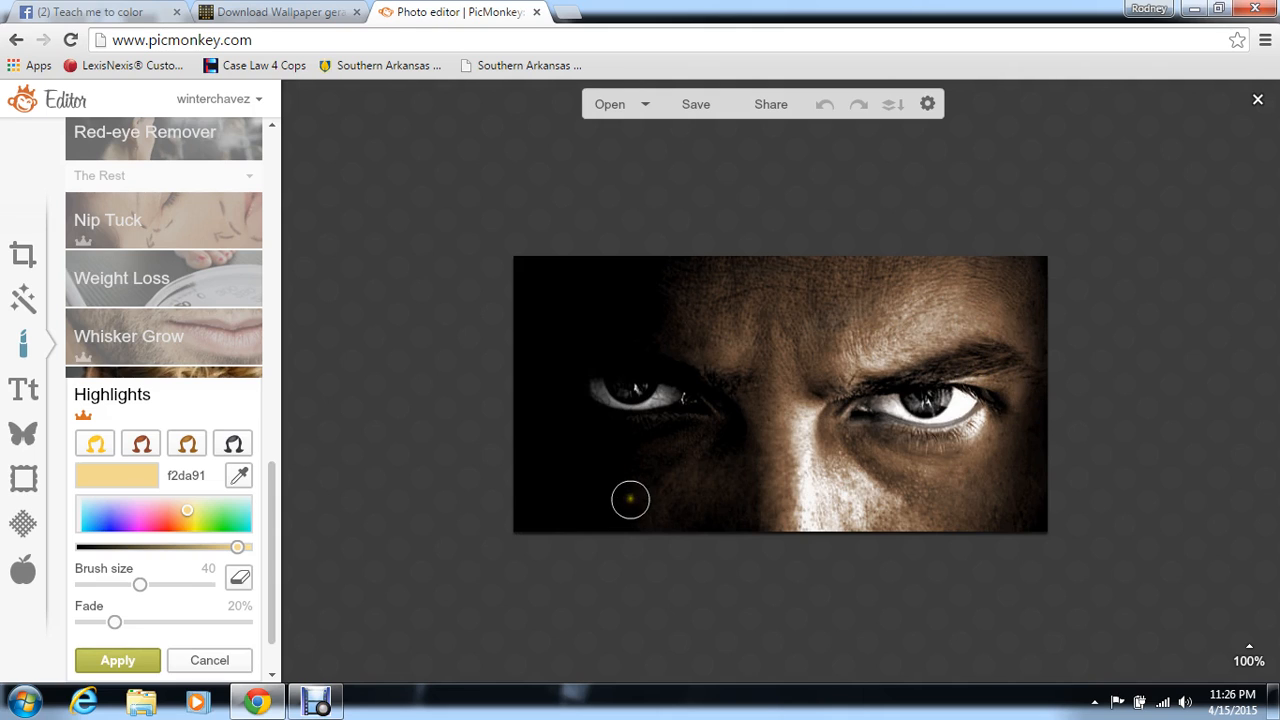
click(187, 516)
click(200, 526)
drag(200, 528, 199, 515)
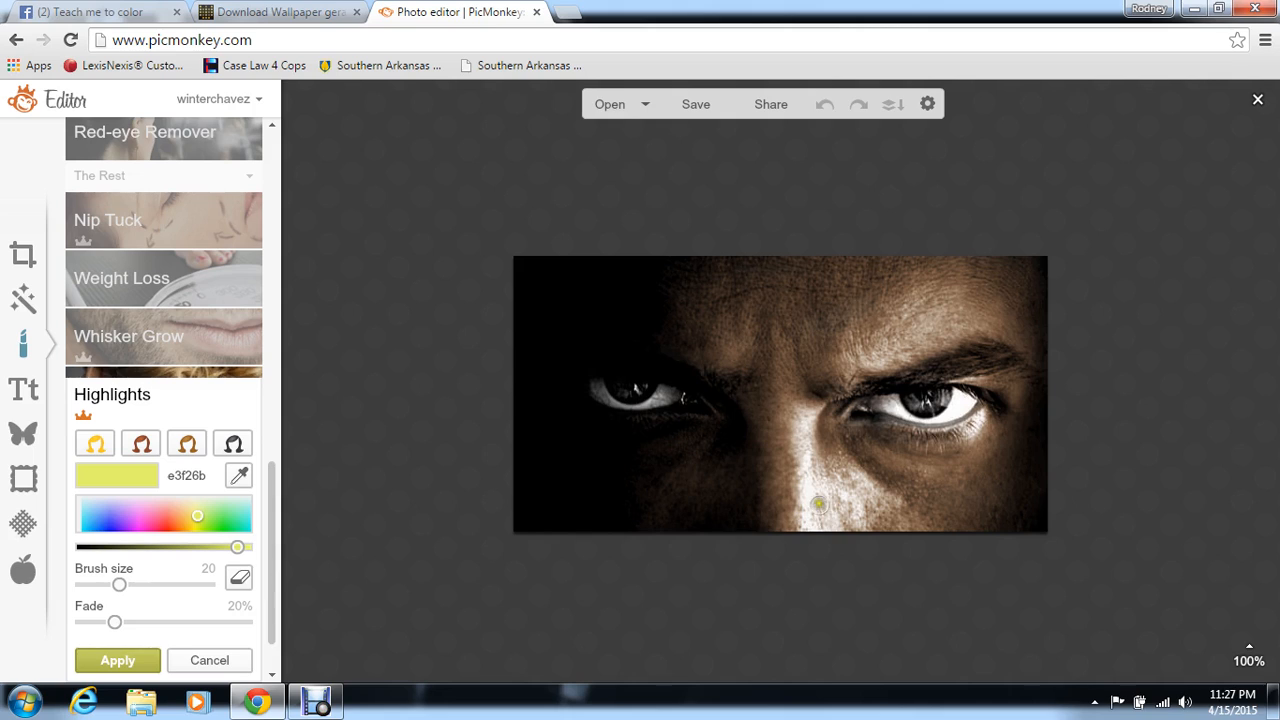
click(135, 584)
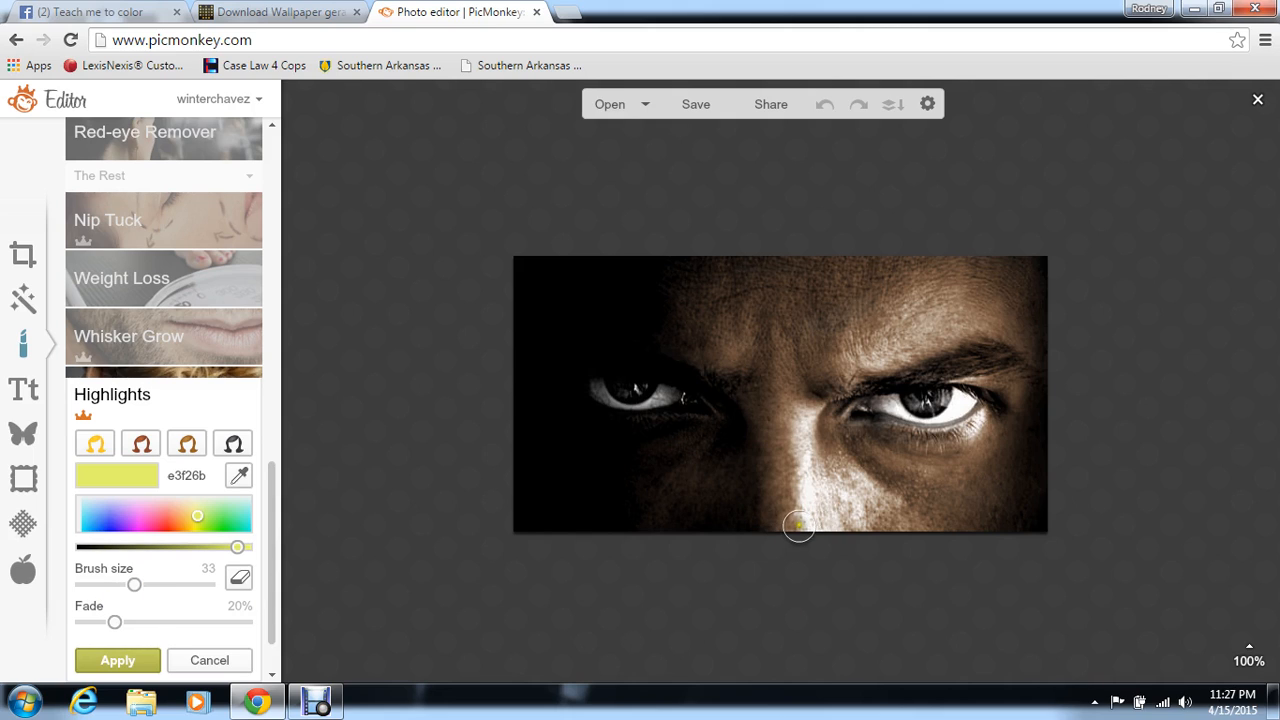
drag(798, 527, 807, 398)
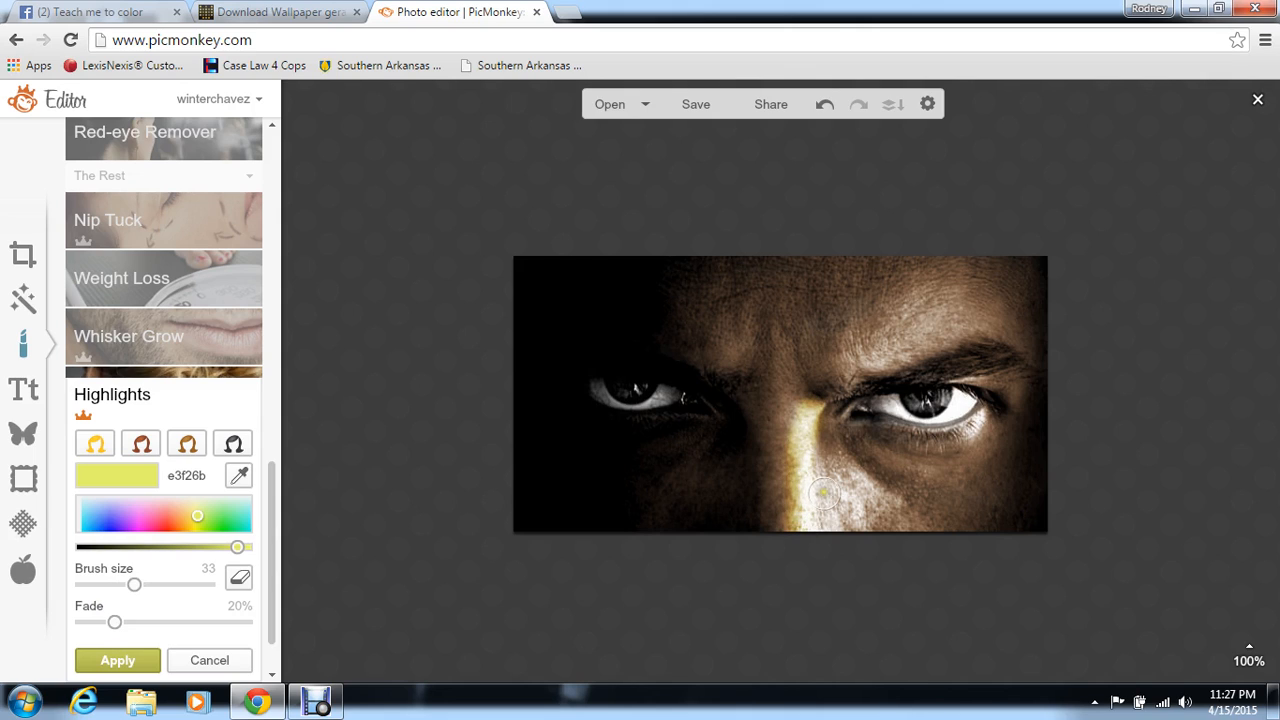
mouse_move(820, 478)
mouse_down()
mouse_move(887, 499)
mouse_move(849, 468)
mouse_move(864, 519)
mouse_move(819, 525)
mouse_move(826, 498)
mouse_move(859, 524)
mouse_up()
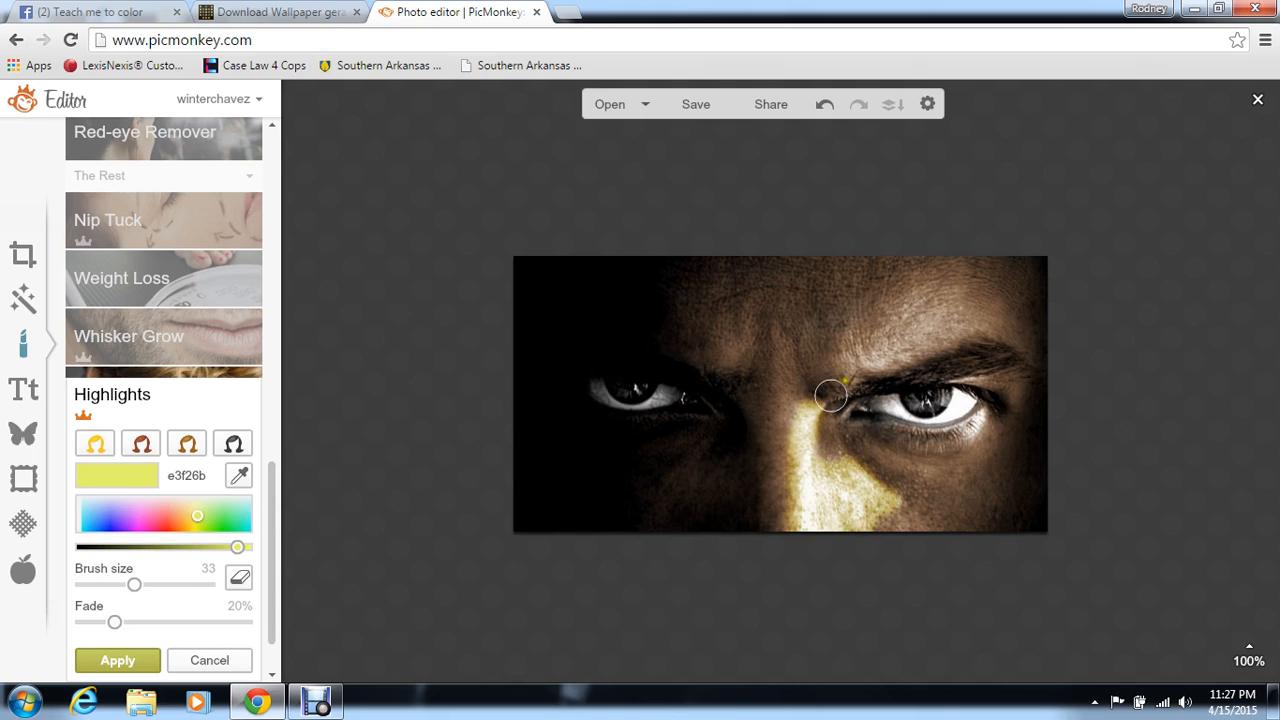
Step: Paint the yellow highlight above both eyebrows, around the brighter eye's outer corner and between the brows
mouse_move(876, 354)
mouse_down()
mouse_move(955, 321)
mouse_move(998, 326)
mouse_move(895, 358)
mouse_move(930, 298)
mouse_move(957, 300)
mouse_move(1000, 314)
mouse_move(1020, 340)
mouse_move(995, 332)
mouse_move(1022, 374)
mouse_move(976, 385)
mouse_up()
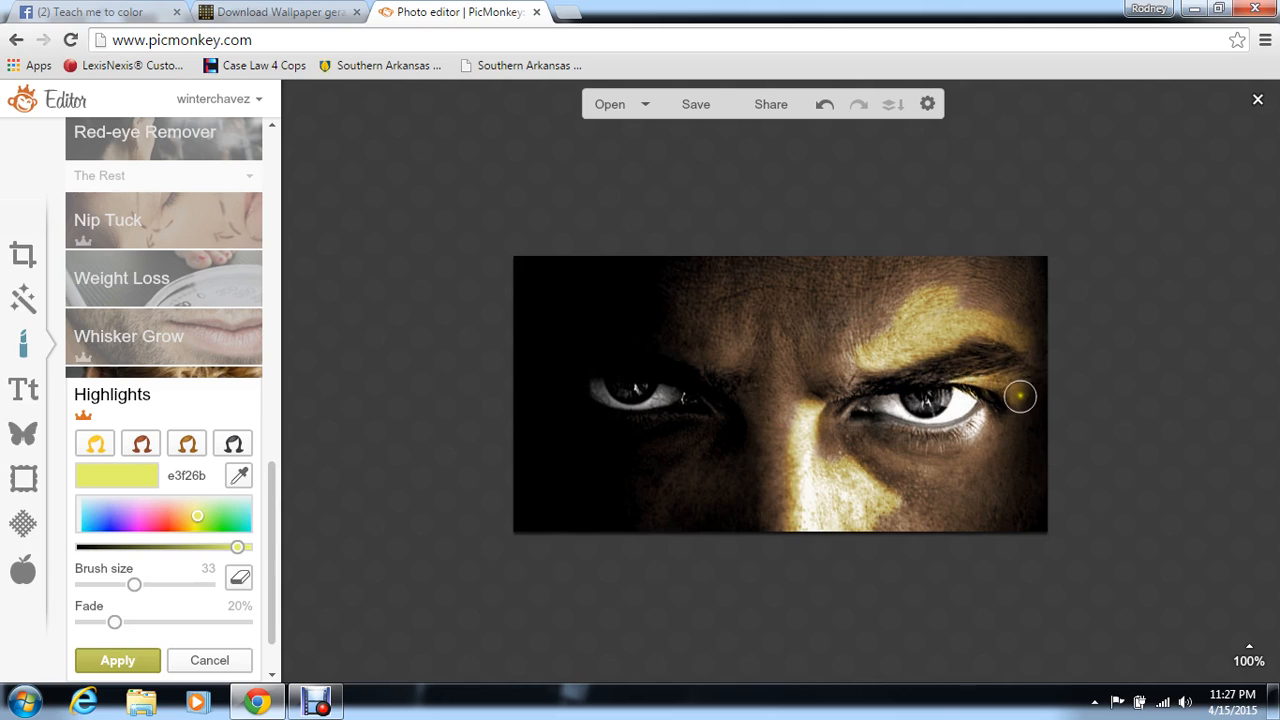
drag(1013, 408, 1003, 431)
mouse_move(863, 403)
mouse_down()
mouse_move(833, 385)
mouse_move(890, 320)
mouse_up()
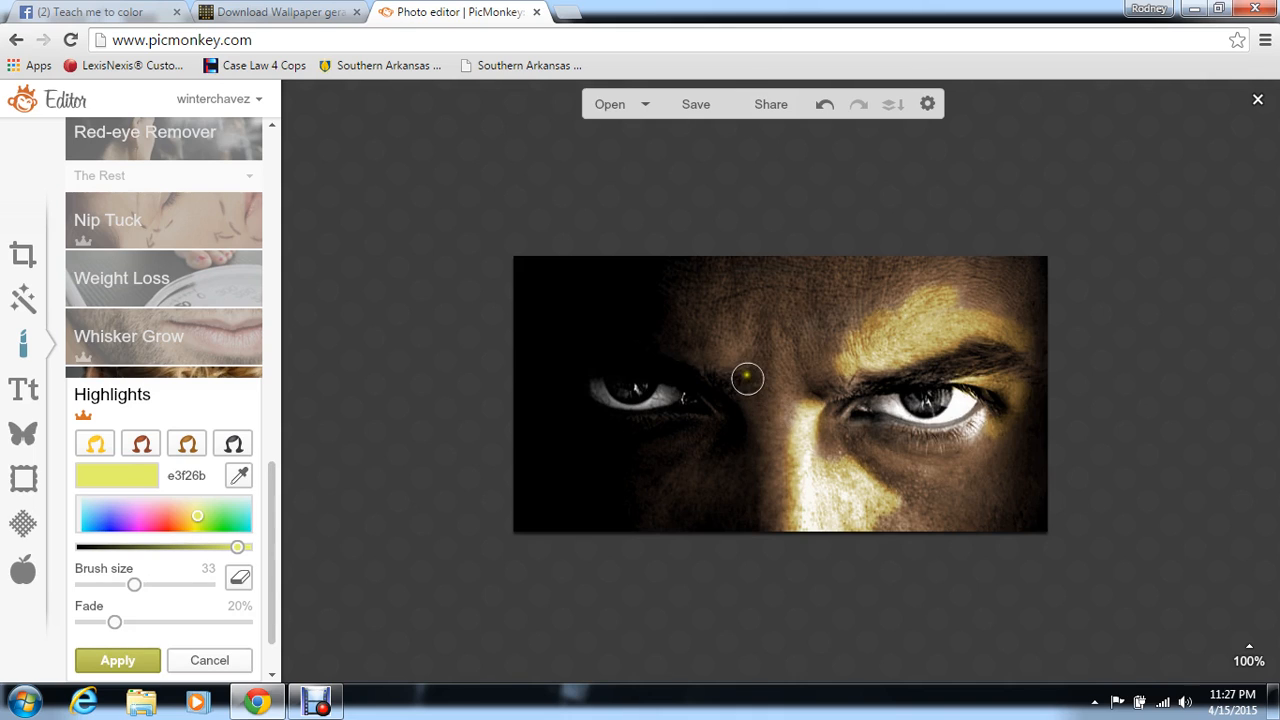
mouse_move(722, 353)
mouse_down()
mouse_move(764, 385)
mouse_move(859, 355)
mouse_move(816, 374)
mouse_move(680, 347)
mouse_up()
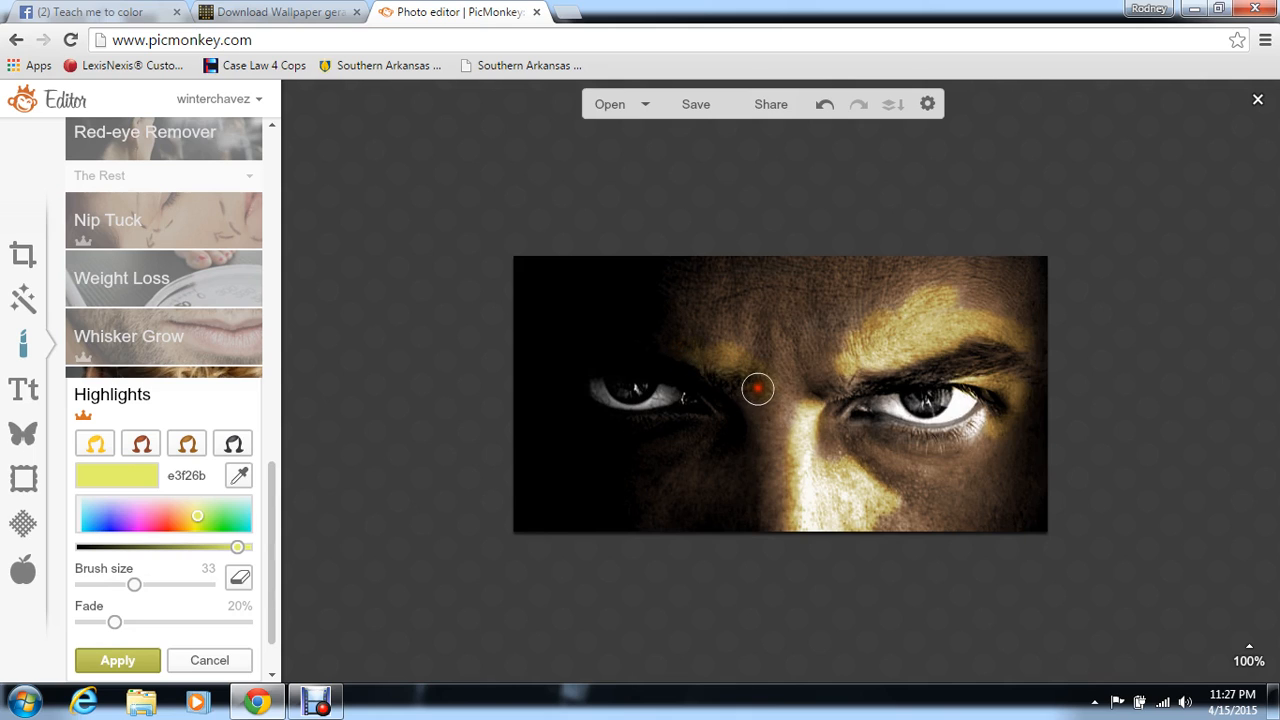
mouse_move(761, 400)
mouse_down()
mouse_move(827, 364)
mouse_move(777, 371)
mouse_up()
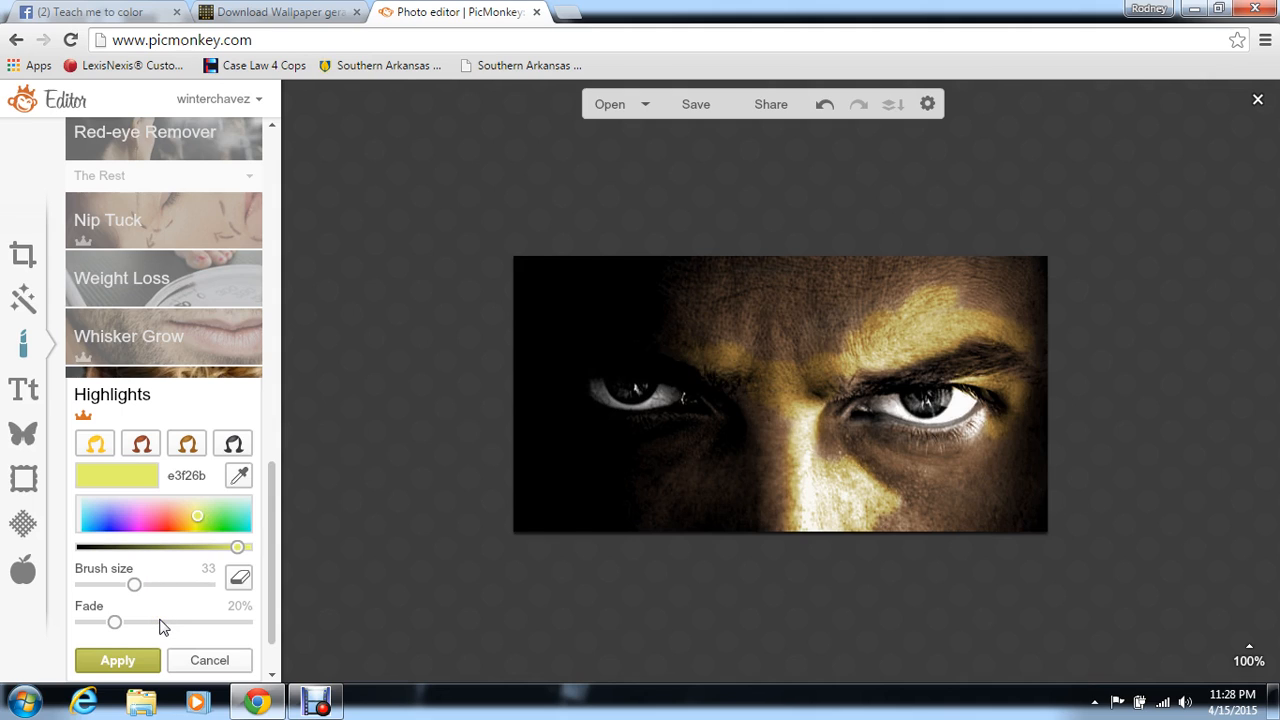
Step: Set the yellow highlight's Fade to 89%, touch up the brow and nose areas, and apply it
drag(160, 622, 228, 622)
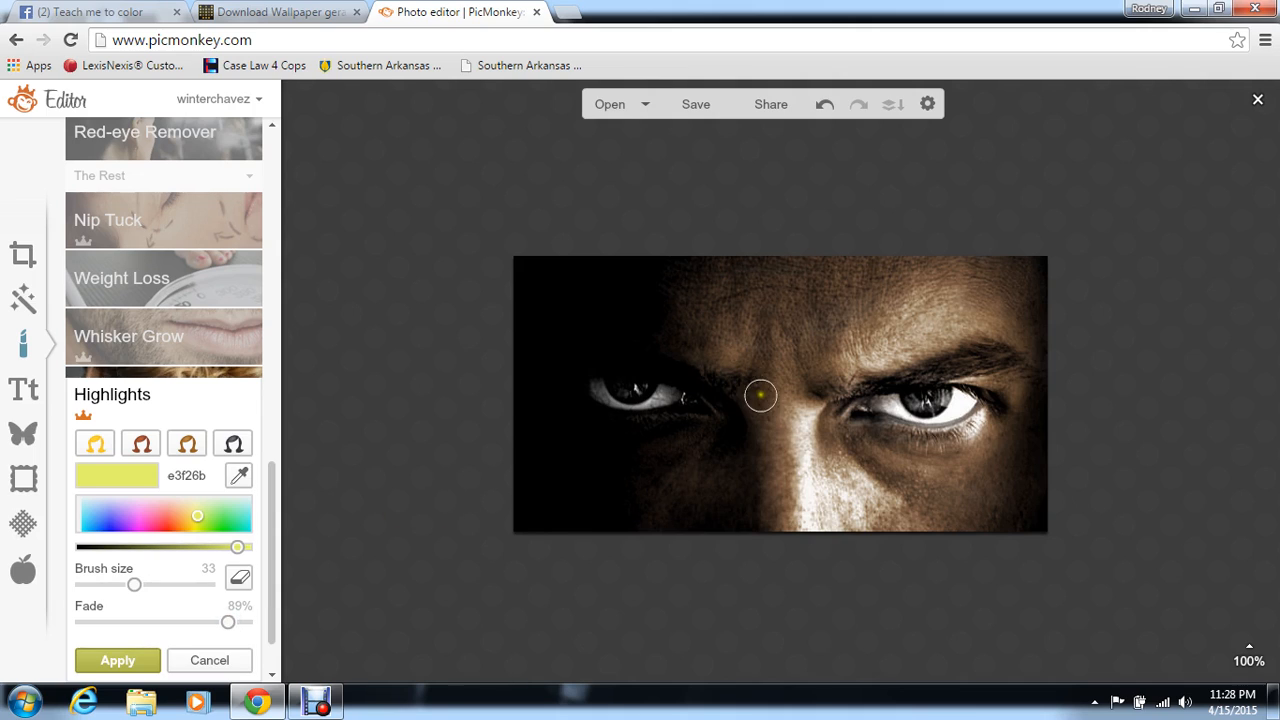
mouse_move(849, 329)
mouse_down()
mouse_move(865, 305)
mouse_move(822, 340)
mouse_move(720, 340)
mouse_move(780, 346)
mouse_move(849, 329)
mouse_move(831, 323)
mouse_move(838, 358)
mouse_up()
mouse_move(865, 477)
mouse_down()
mouse_move(832, 456)
mouse_move(882, 496)
mouse_move(889, 520)
mouse_move(849, 531)
mouse_up()
click(117, 660)
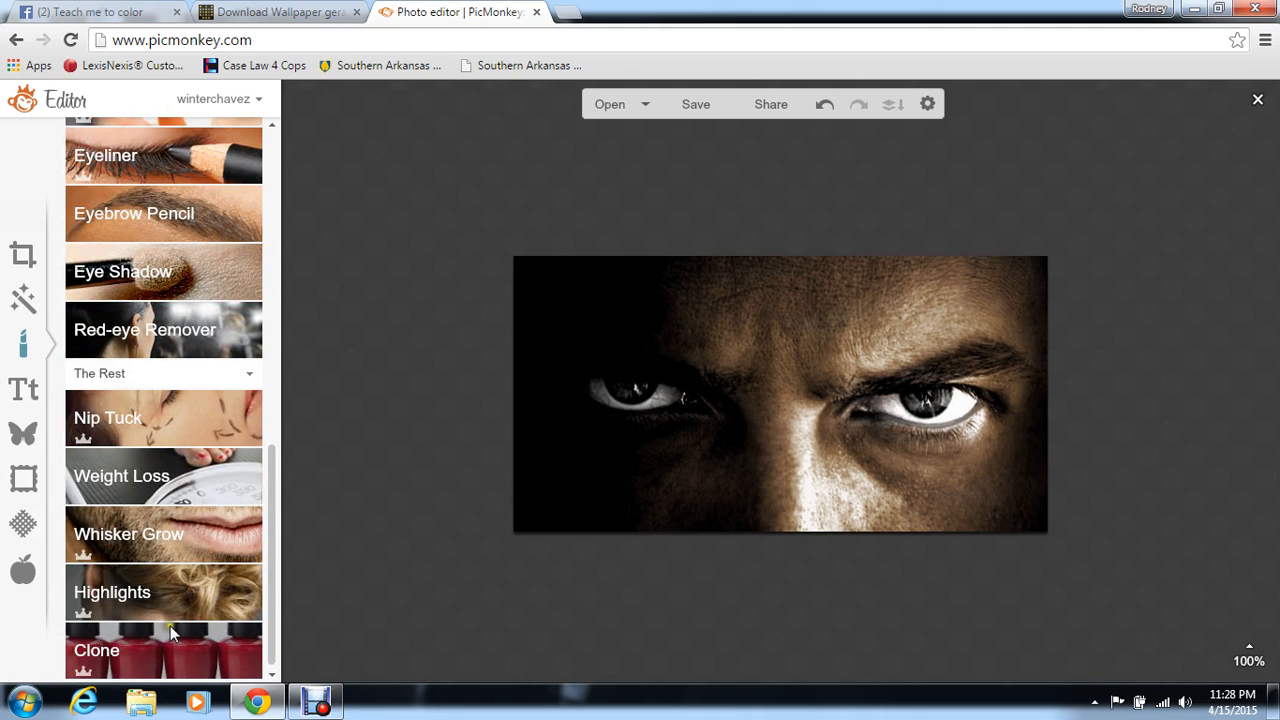
Step: Paint the outer forehead and outer cheek on the brighter side of the face with Highlights in green 73d94f
click(160, 602)
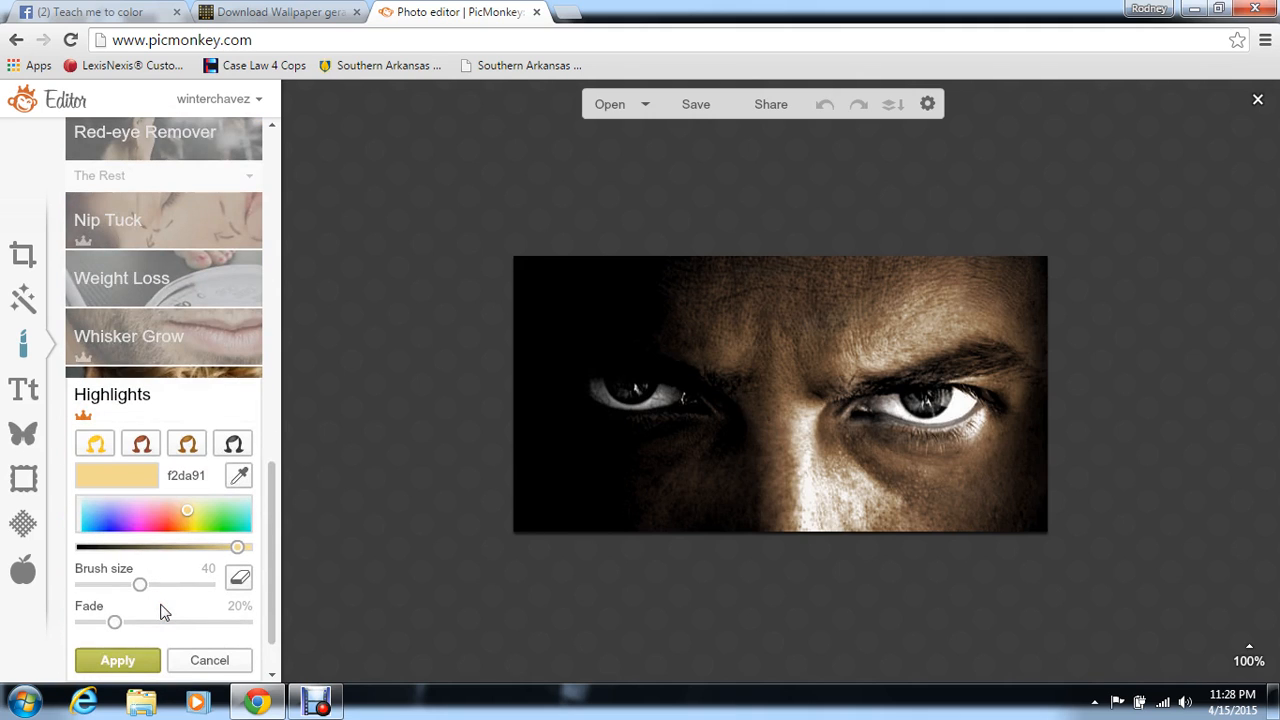
click(215, 527)
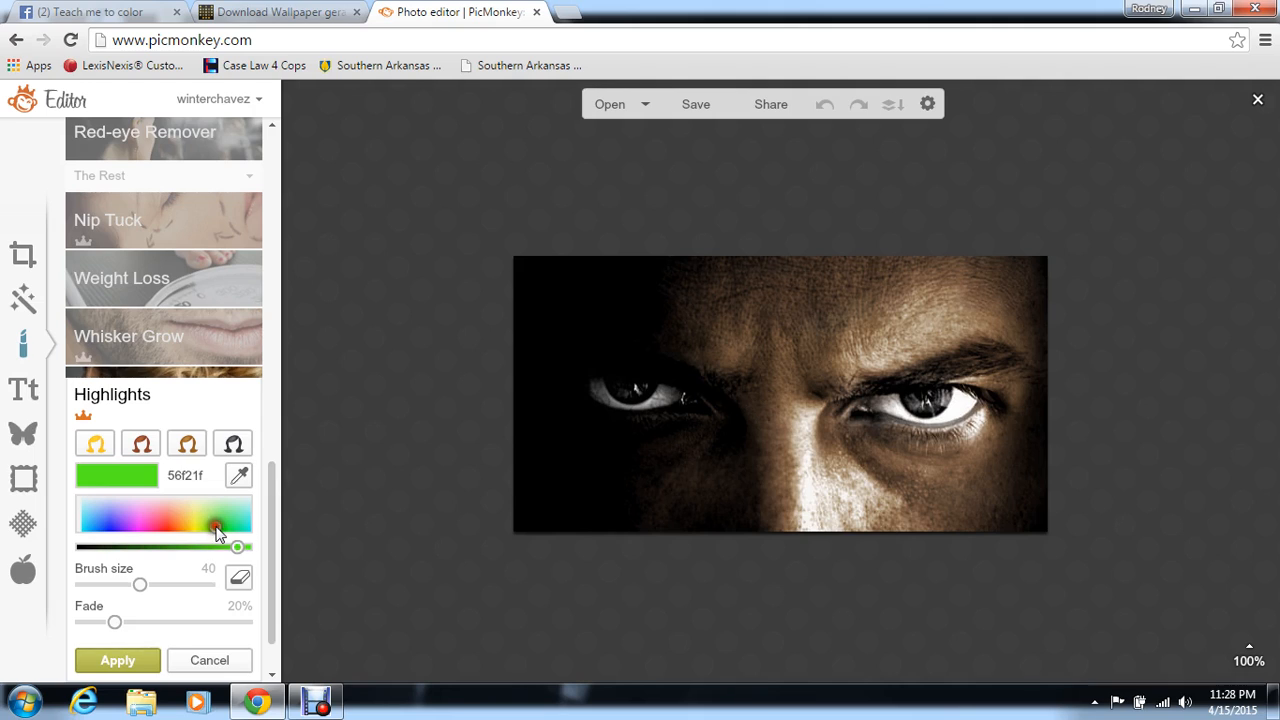
mouse_move(218, 549)
mouse_down()
mouse_move(203, 549)
mouse_move(223, 550)
mouse_move(215, 519)
mouse_up()
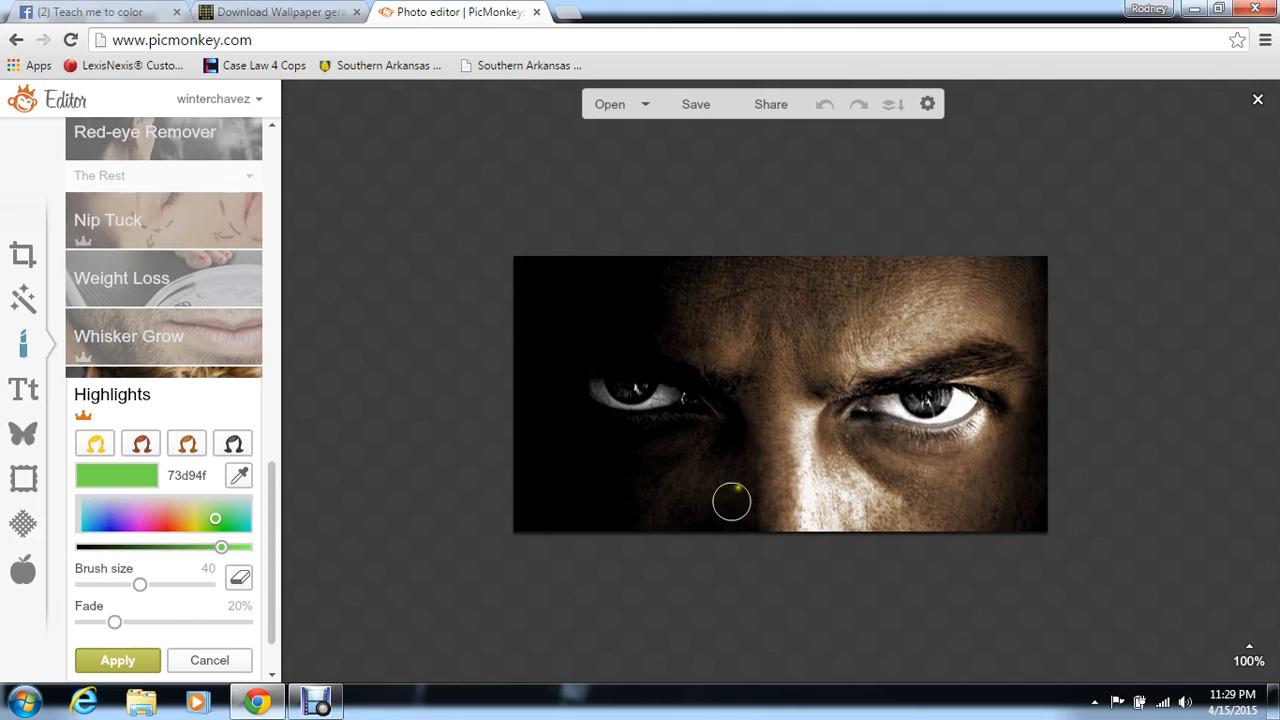
click(1025, 297)
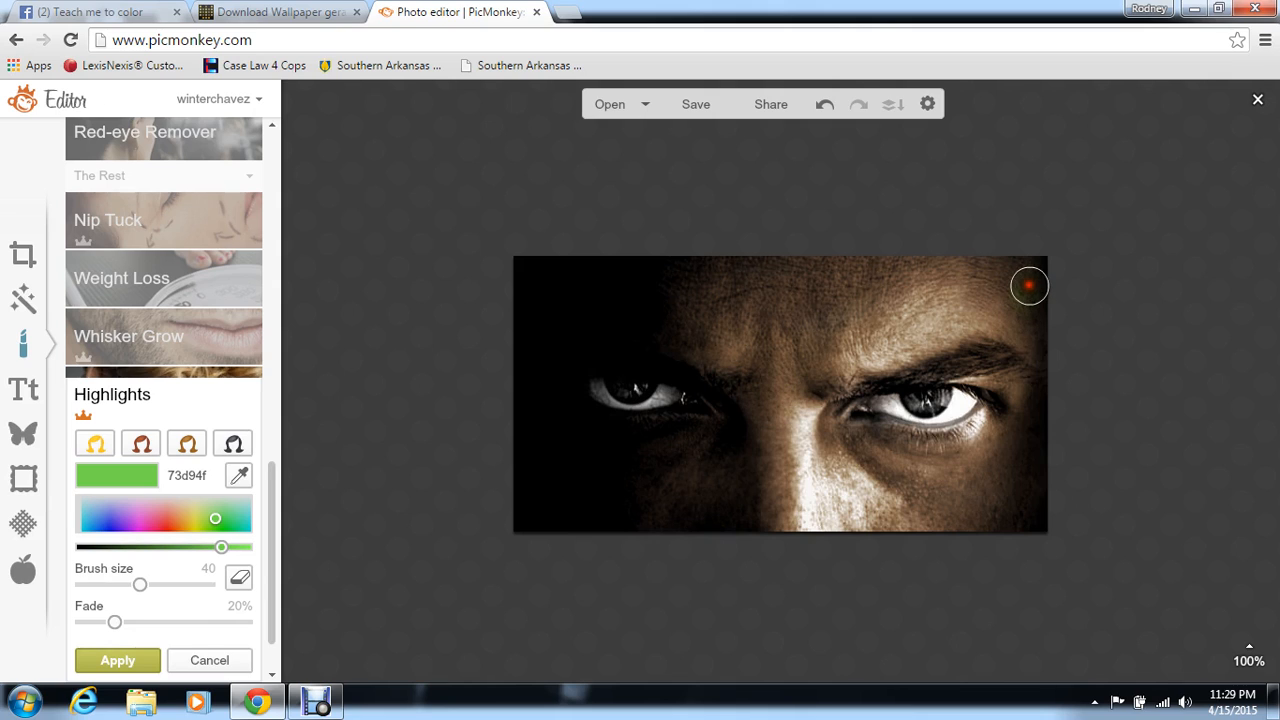
drag(992, 271, 991, 289)
drag(1025, 428, 1013, 482)
mouse_move(1027, 451)
mouse_down()
mouse_move(1011, 517)
mouse_move(988, 527)
mouse_up()
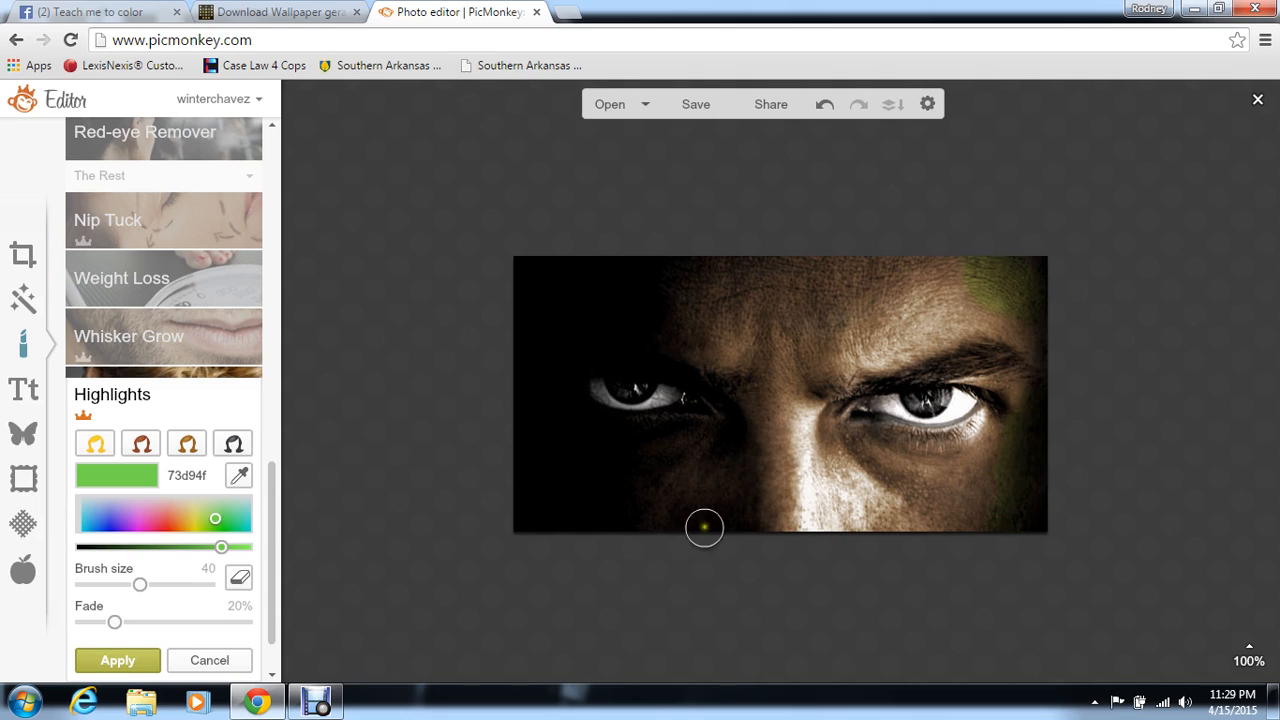
Step: Paint the green highlight over the shadowed cheek and brow and the upper forehead, using brush size 19 along the forehead creases
mouse_move(613, 515)
mouse_down()
mouse_move(634, 519)
mouse_move(632, 487)
mouse_move(651, 461)
mouse_move(630, 475)
mouse_up()
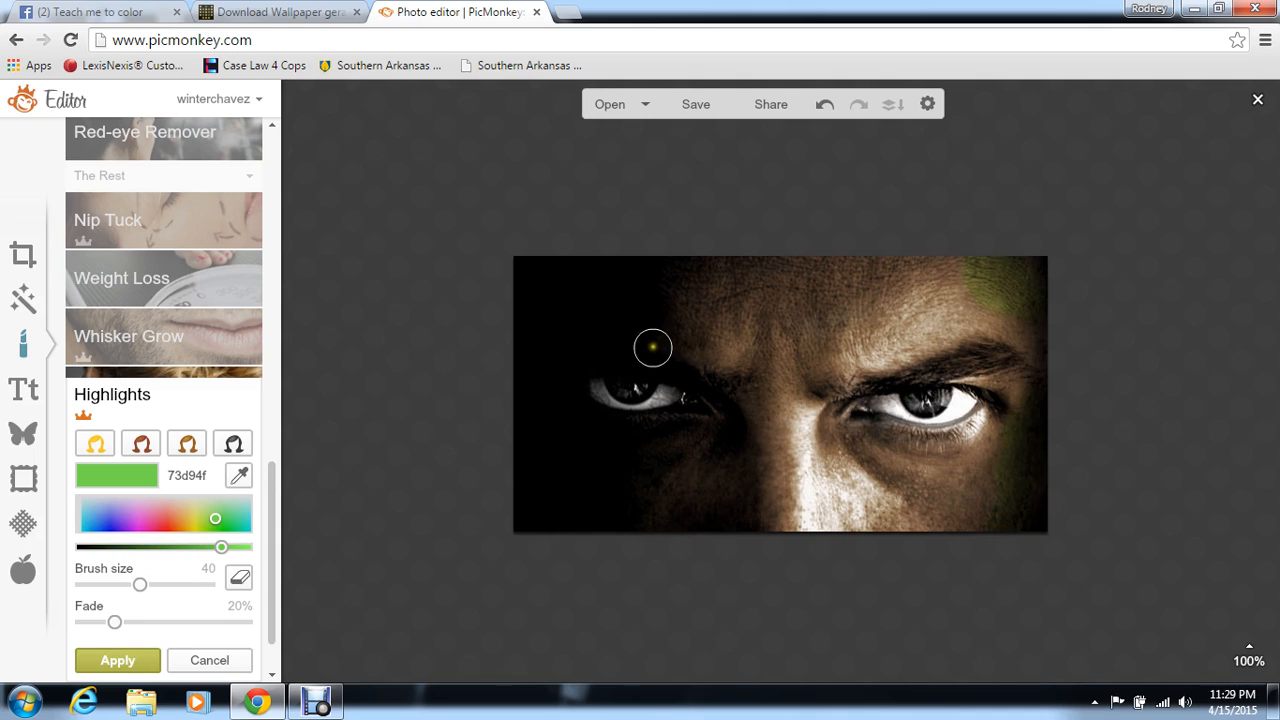
mouse_move(654, 337)
mouse_down()
mouse_move(658, 299)
mouse_move(694, 263)
mouse_move(646, 305)
mouse_move(644, 324)
mouse_move(676, 342)
mouse_up()
mouse_move(1046, 330)
mouse_down()
mouse_move(1046, 349)
mouse_move(1034, 317)
mouse_move(1020, 317)
mouse_up()
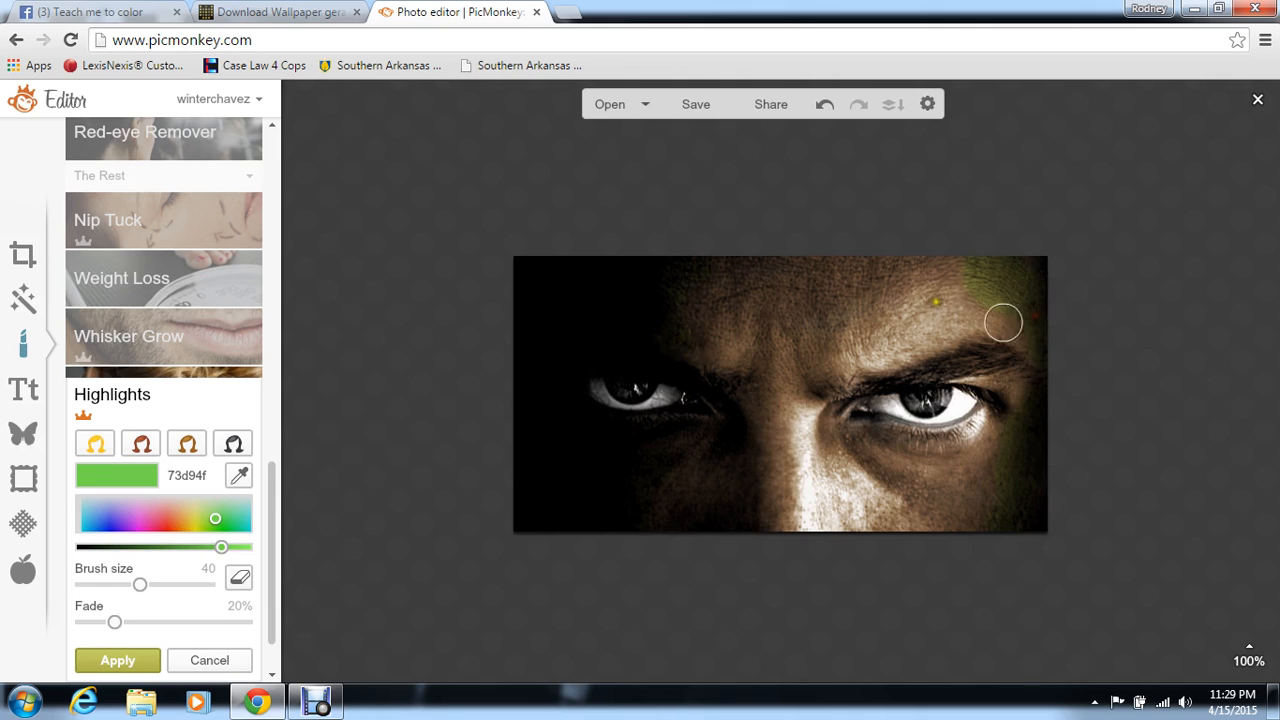
drag(813, 257, 846, 246)
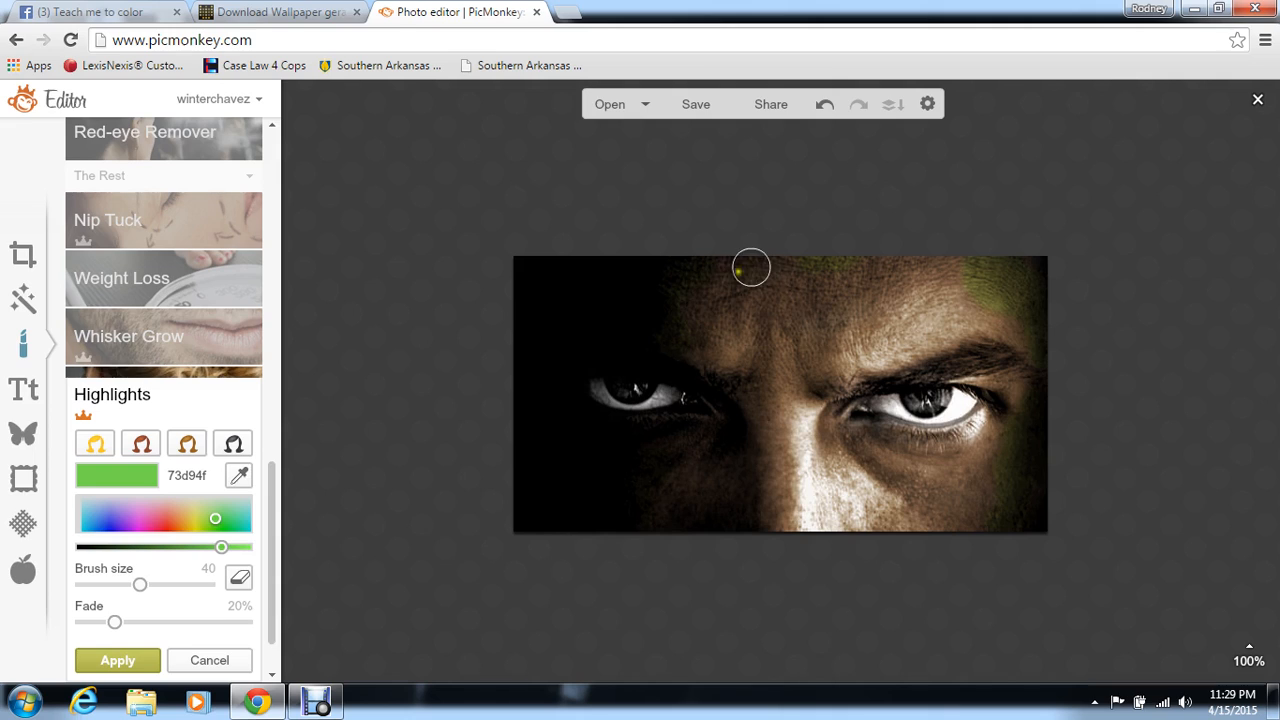
drag(138, 584, 119, 585)
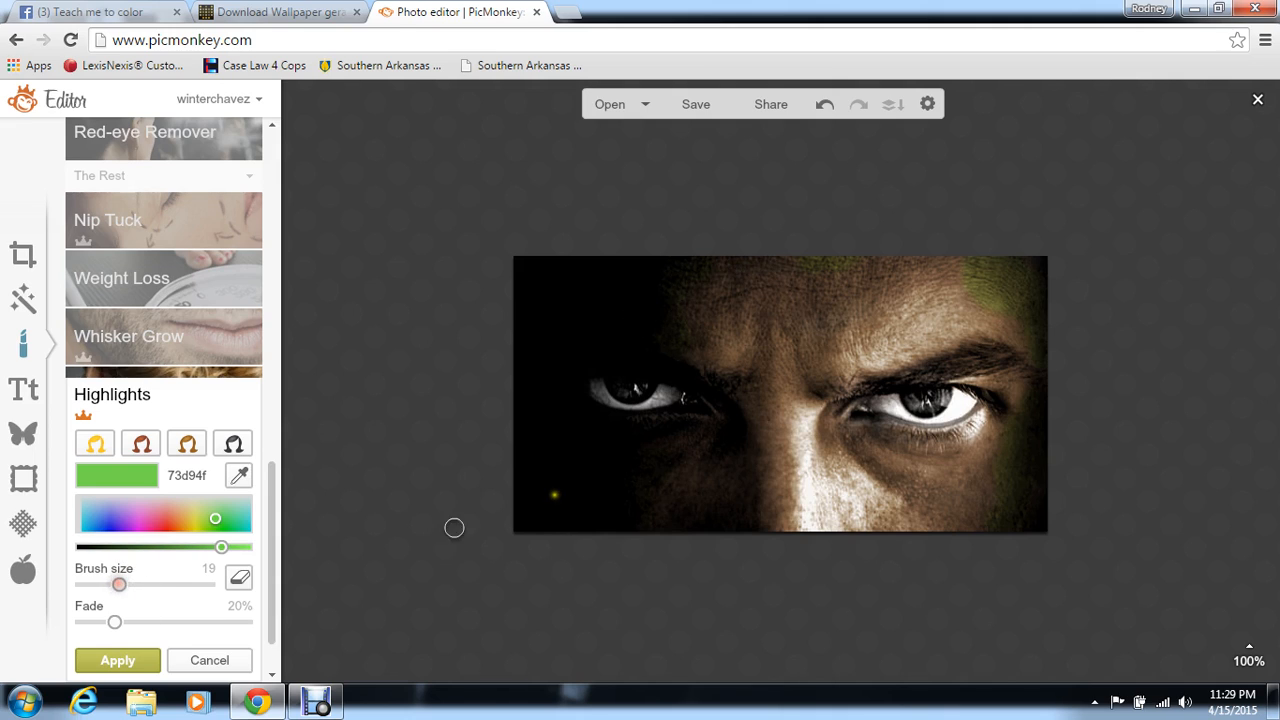
drag(756, 289, 790, 289)
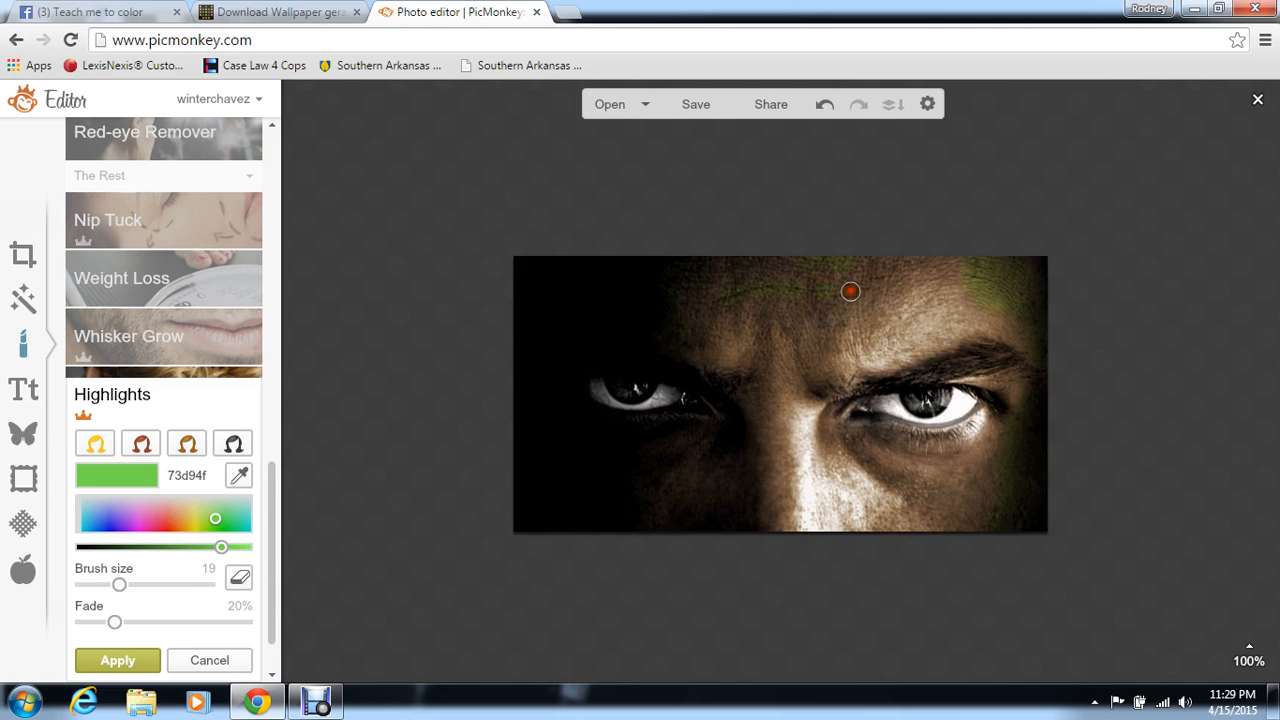
drag(882, 275, 844, 296)
Step: Set the green highlight's Fade to 87% and apply it
click(166, 622)
drag(169, 625, 229, 622)
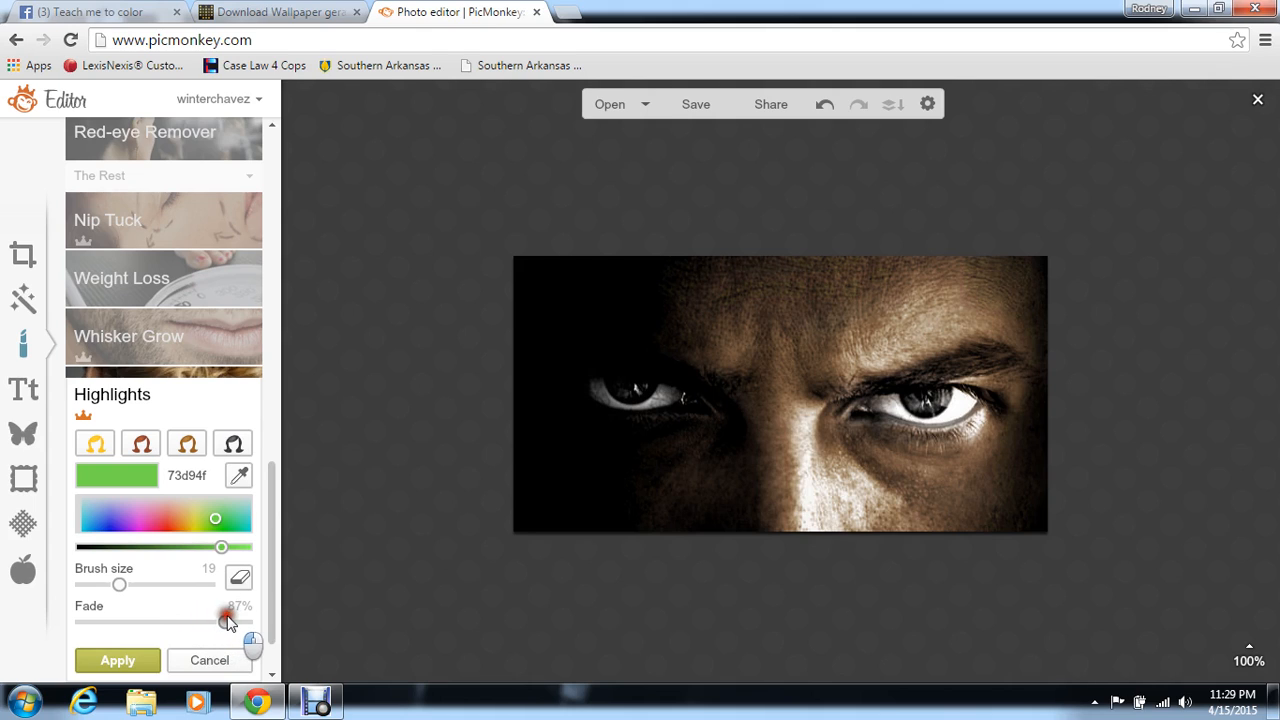
click(139, 656)
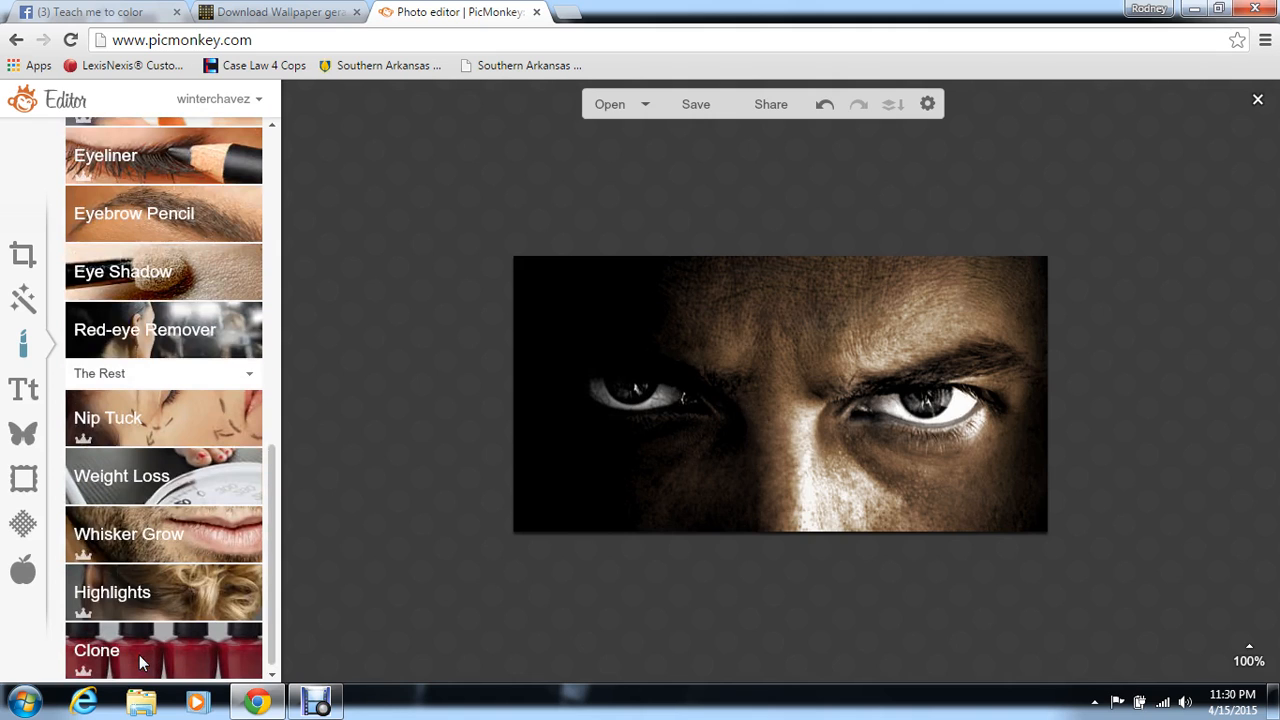
Step: Paint the upper forehead, both cheeks and the bridge of the nose with Highlights in red f2383b at brush size 40
click(140, 591)
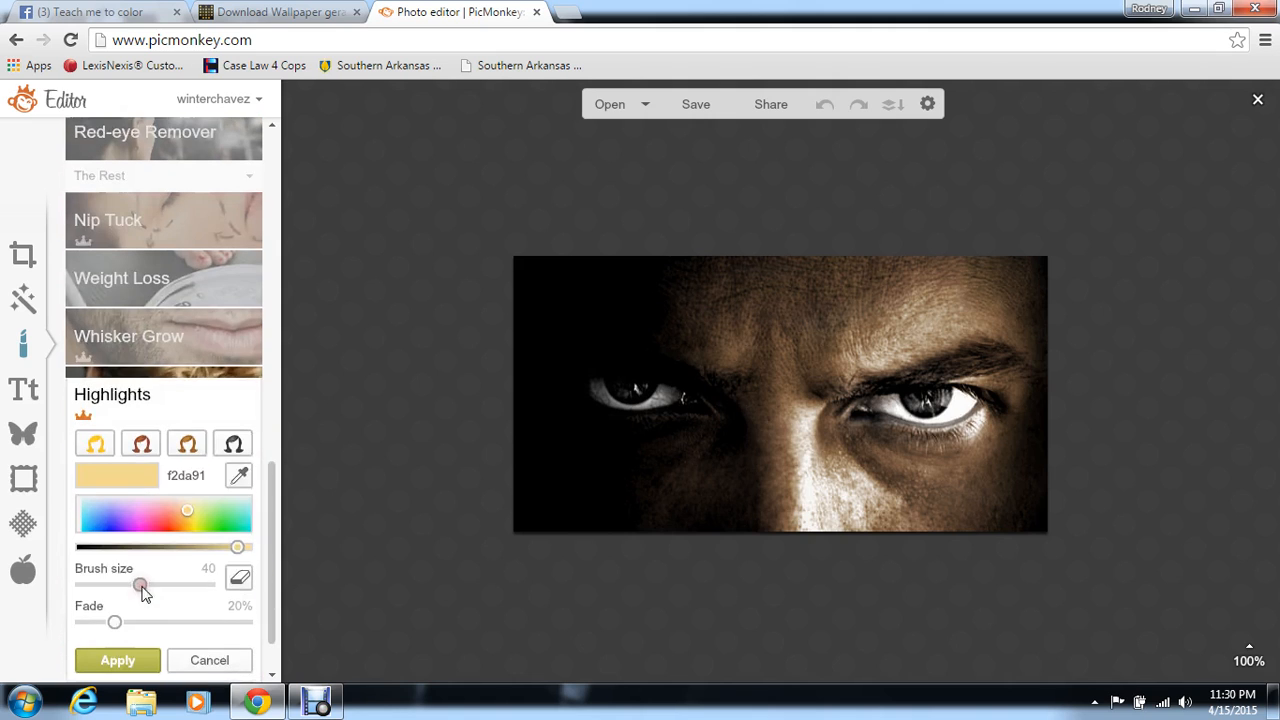
click(165, 521)
mouse_move(166, 522)
mouse_down()
mouse_move(181, 538)
mouse_move(167, 523)
mouse_up()
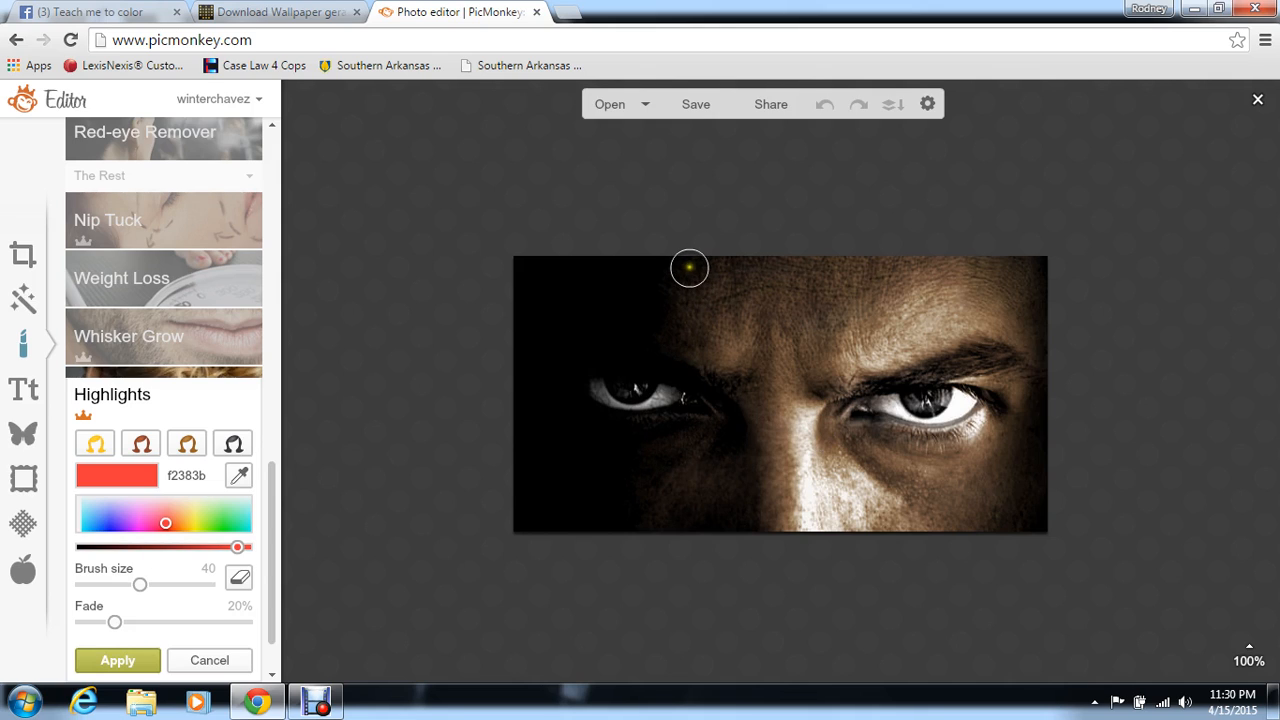
mouse_move(690, 267)
mouse_down()
mouse_move(752, 261)
mouse_move(676, 264)
mouse_move(991, 248)
mouse_move(838, 246)
mouse_move(756, 261)
mouse_move(822, 292)
mouse_move(836, 282)
mouse_move(823, 257)
mouse_move(847, 308)
mouse_move(835, 313)
mouse_move(915, 233)
mouse_up()
mouse_move(982, 505)
mouse_down()
mouse_move(966, 505)
mouse_move(987, 502)
mouse_move(1009, 466)
mouse_move(980, 527)
mouse_move(1008, 517)
mouse_move(1023, 477)
mouse_up()
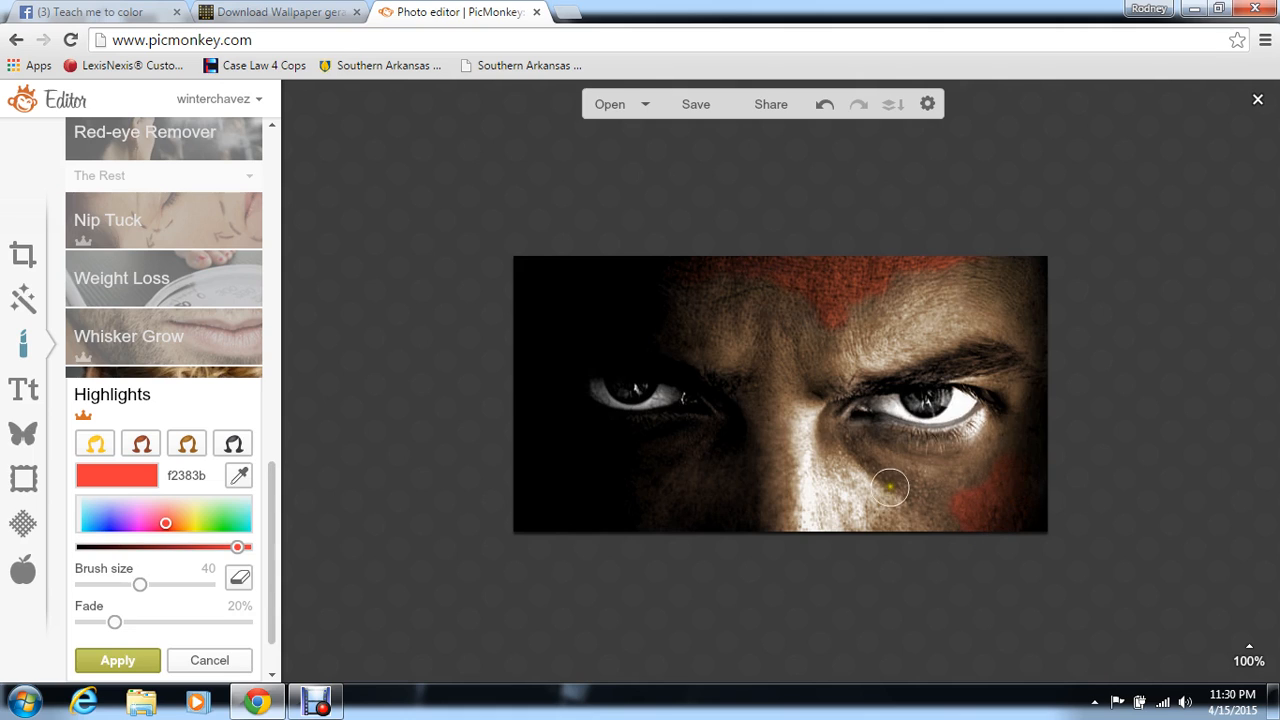
mouse_move(660, 534)
mouse_down()
mouse_move(634, 483)
mouse_move(649, 474)
mouse_up()
click(784, 403)
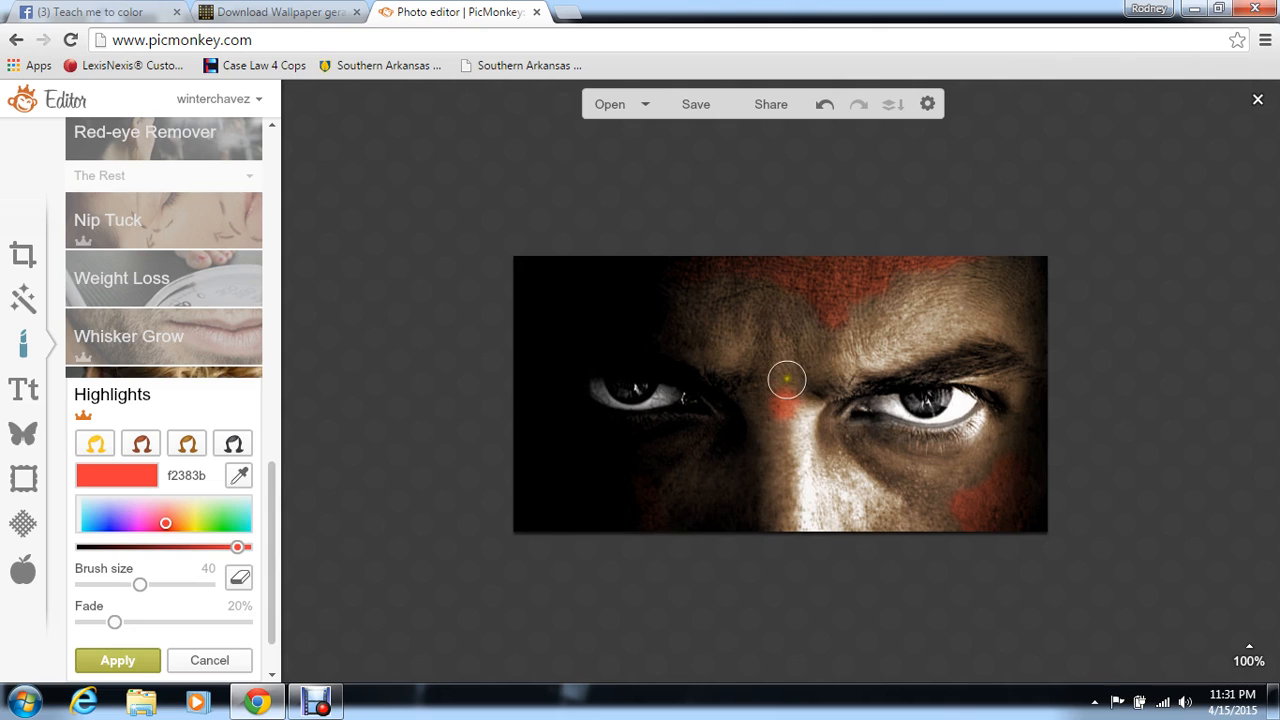
mouse_move(787, 381)
mouse_down()
mouse_move(771, 363)
mouse_move(791, 354)
mouse_up()
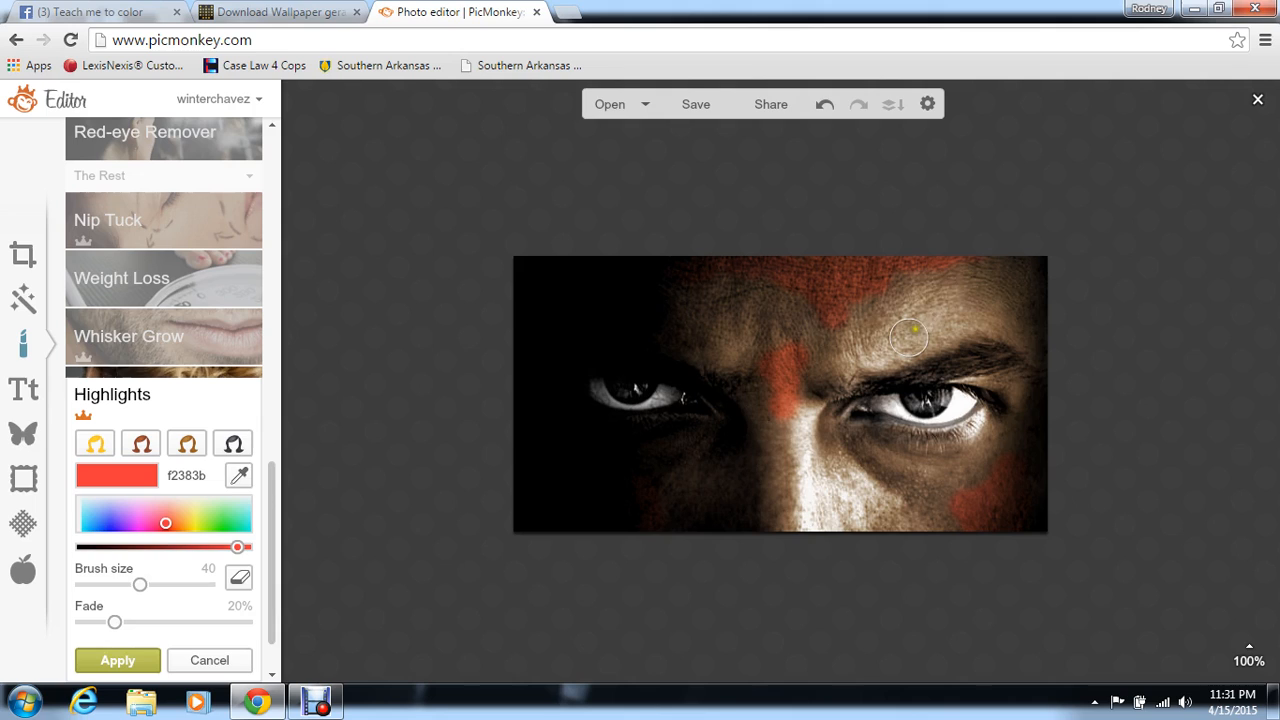
Step: Set the red highlight's Fade to 91% and apply it
click(172, 622)
drag(175, 622, 233, 624)
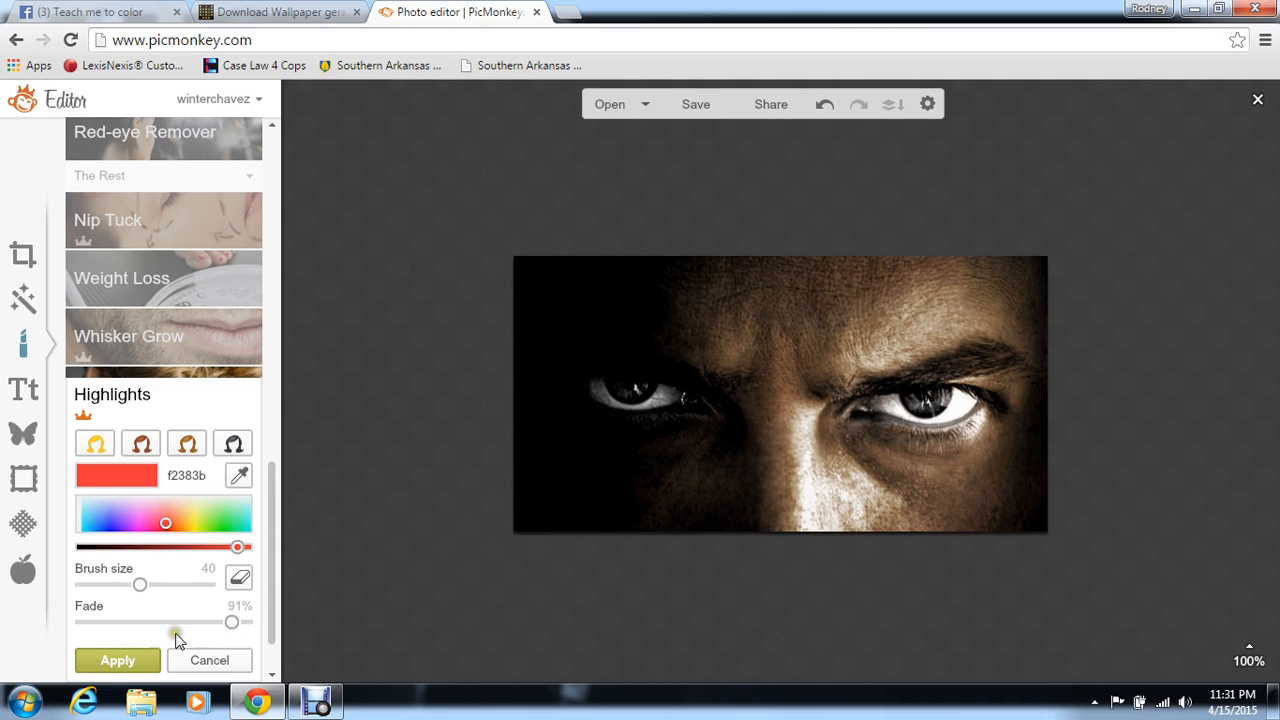
click(116, 660)
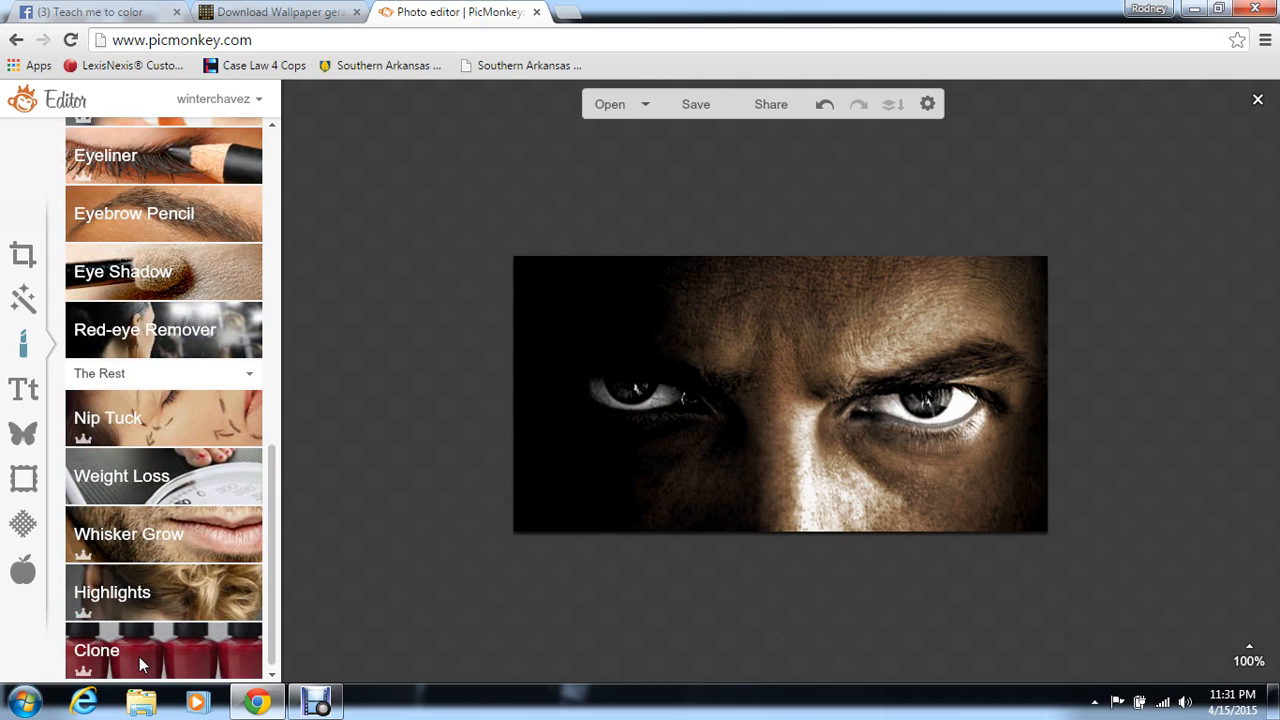
Step: Paint the skin beneath the brighter eye with Highlights in purple 7d60a9 at brush size 18
click(165, 600)
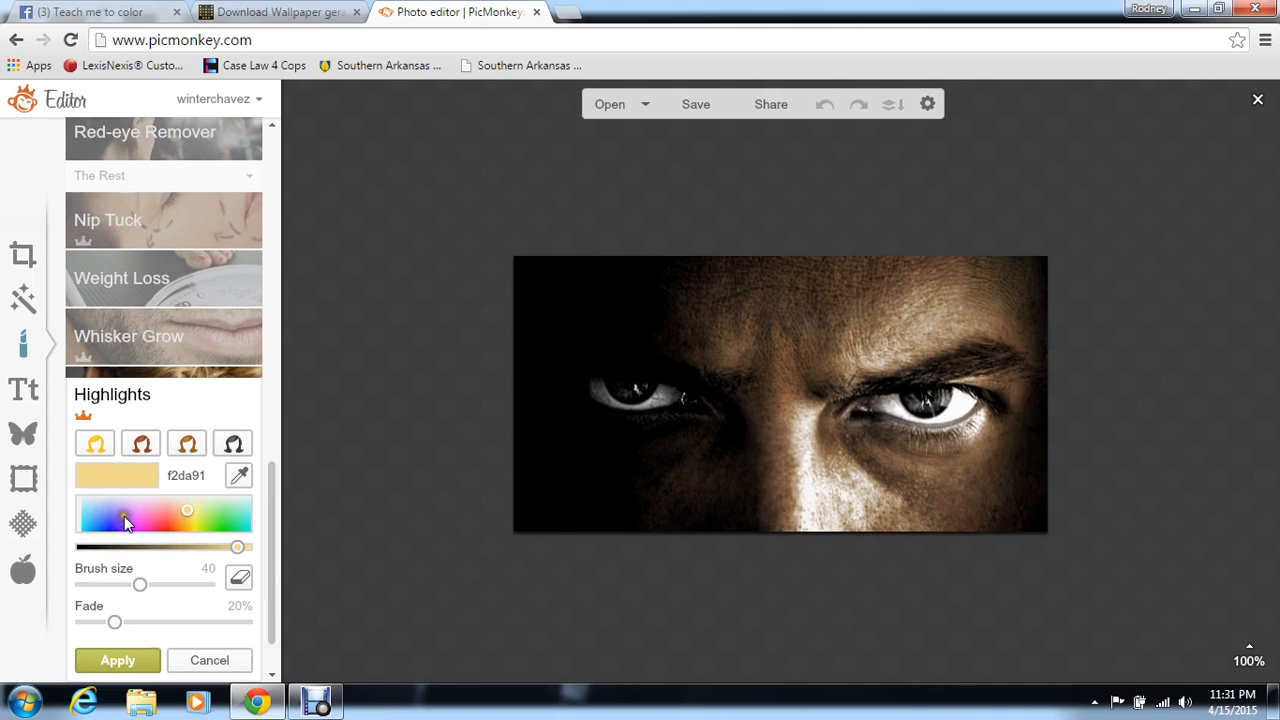
drag(124, 514, 121, 511)
click(187, 547)
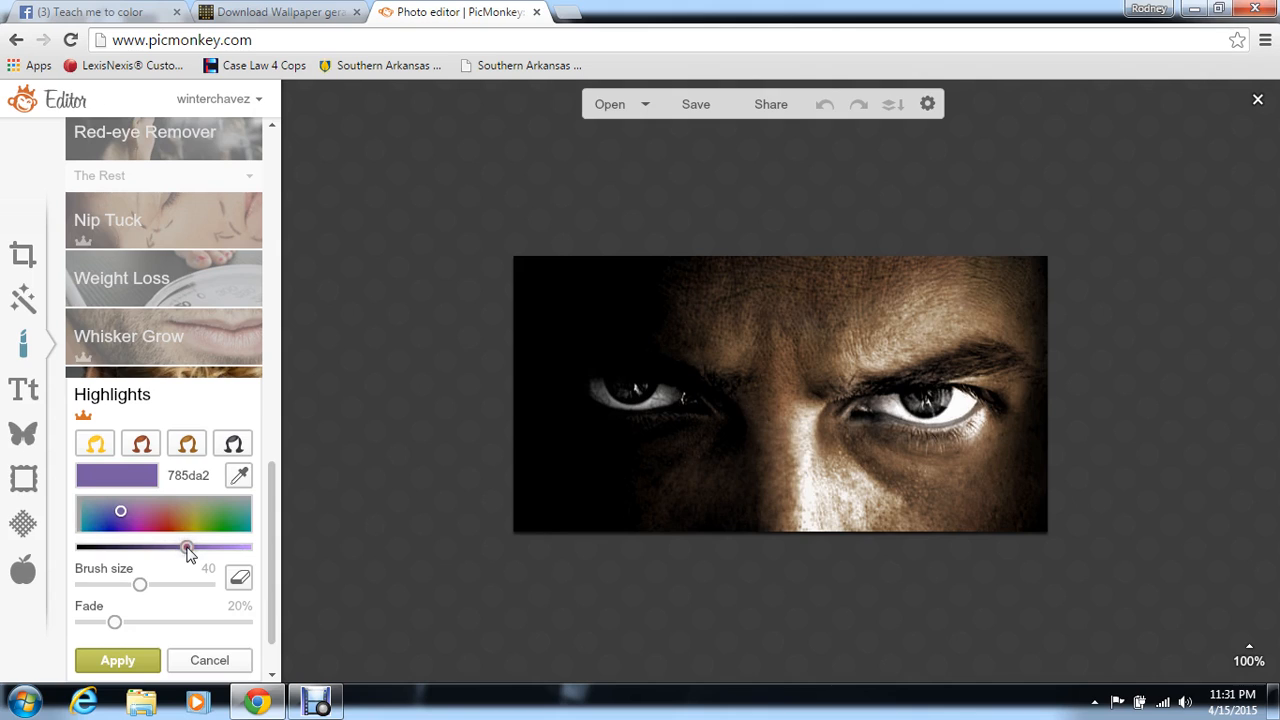
drag(188, 551, 189, 548)
drag(155, 590, 136, 598)
mouse_move(889, 438)
mouse_down()
mouse_move(958, 447)
mouse_move(989, 420)
mouse_move(952, 459)
mouse_move(871, 440)
mouse_move(925, 458)
mouse_move(993, 437)
mouse_up()
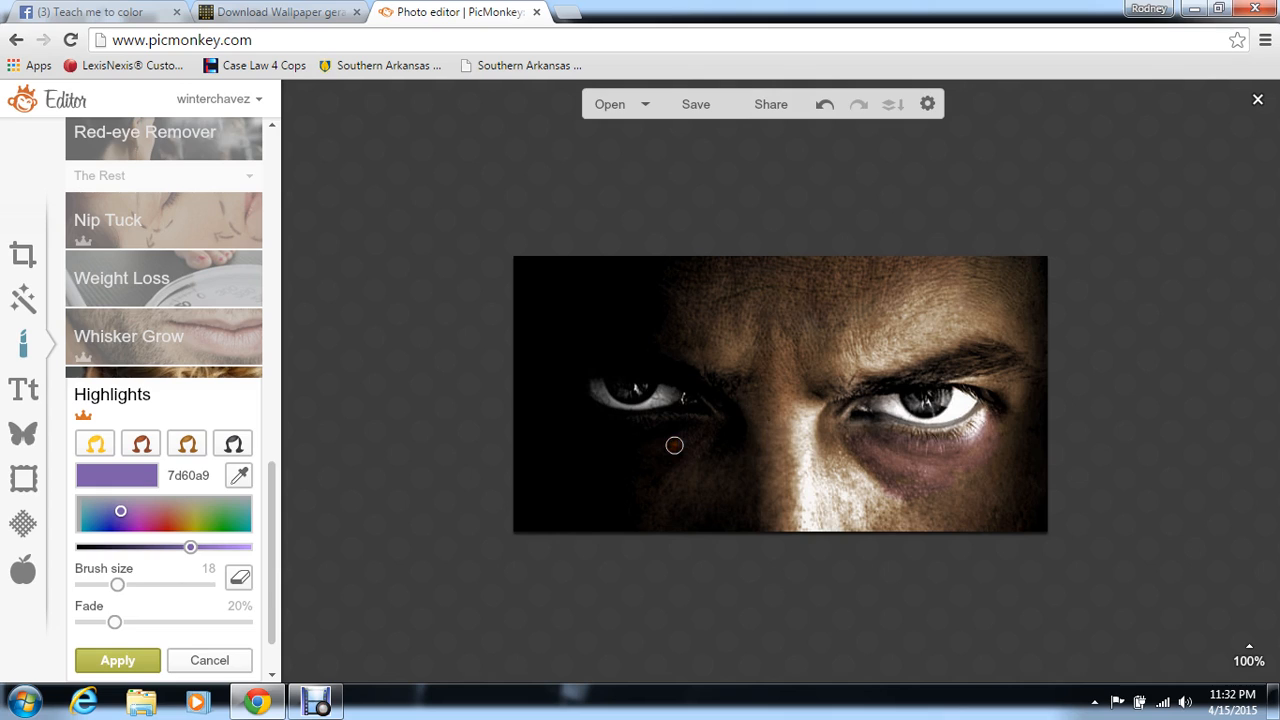
Step: Increase the purple under-eye highlight's Fade and apply it
click(169, 622)
drag(172, 622, 200, 622)
click(147, 660)
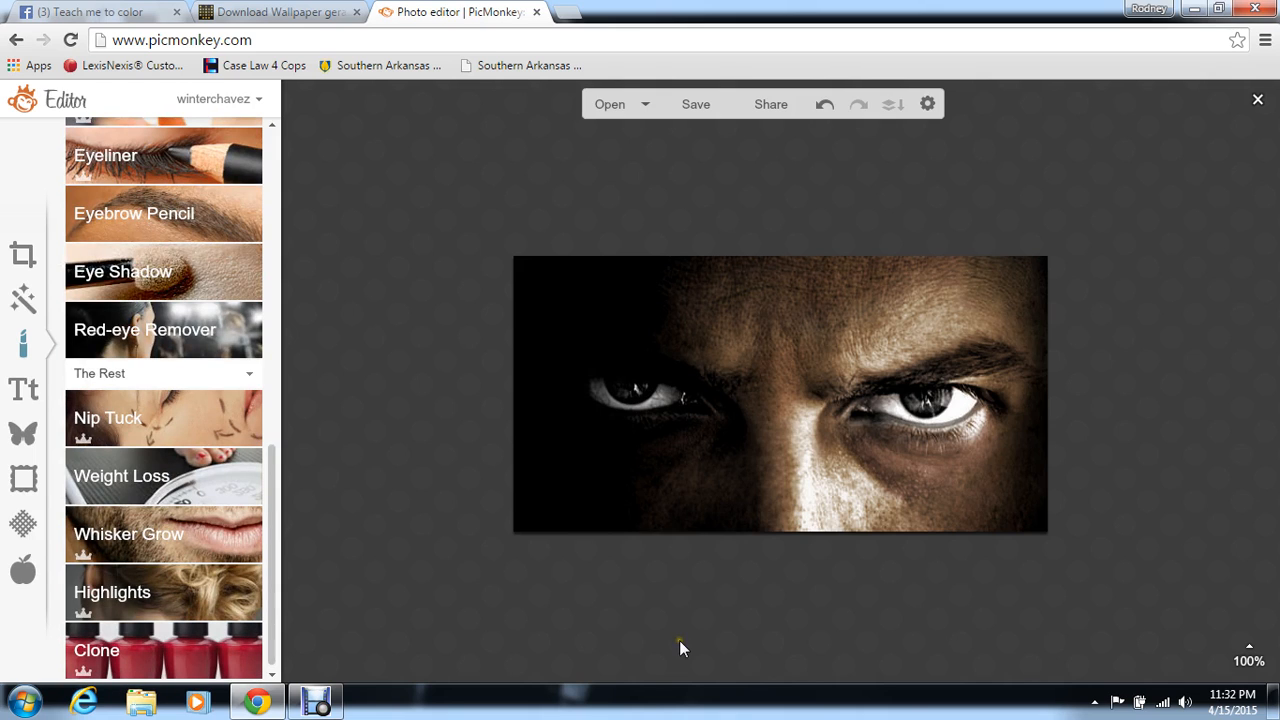
Step: Paint the brighter eye's lower lid rim and inner corner with Highlights in pink e077f2 at brush size 7
click(1246, 652)
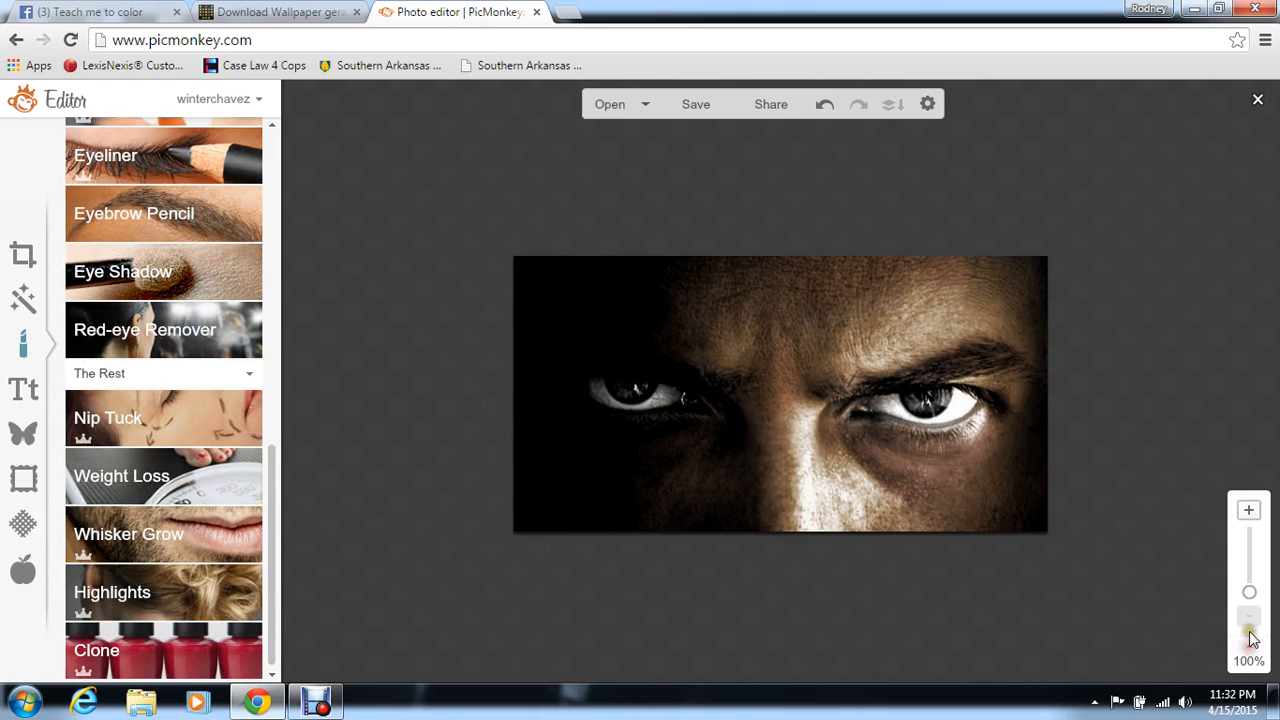
drag(1252, 592, 1249, 571)
drag(1166, 632, 1217, 638)
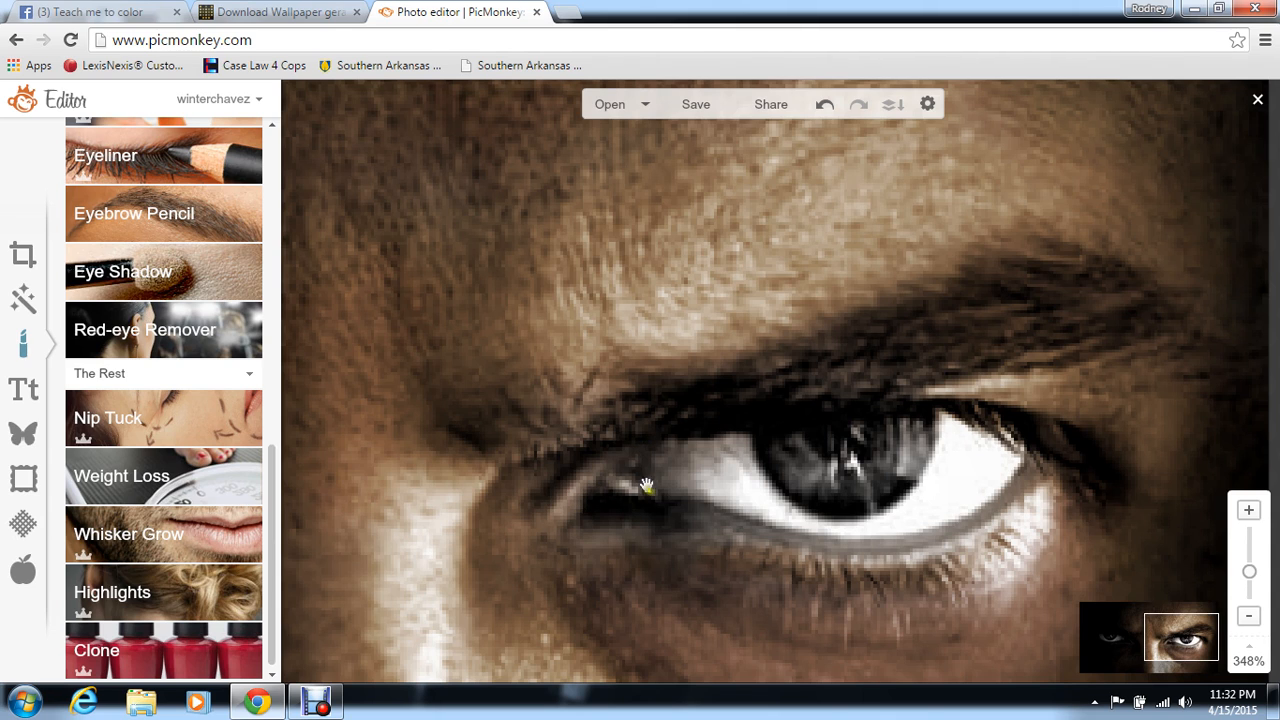
click(223, 596)
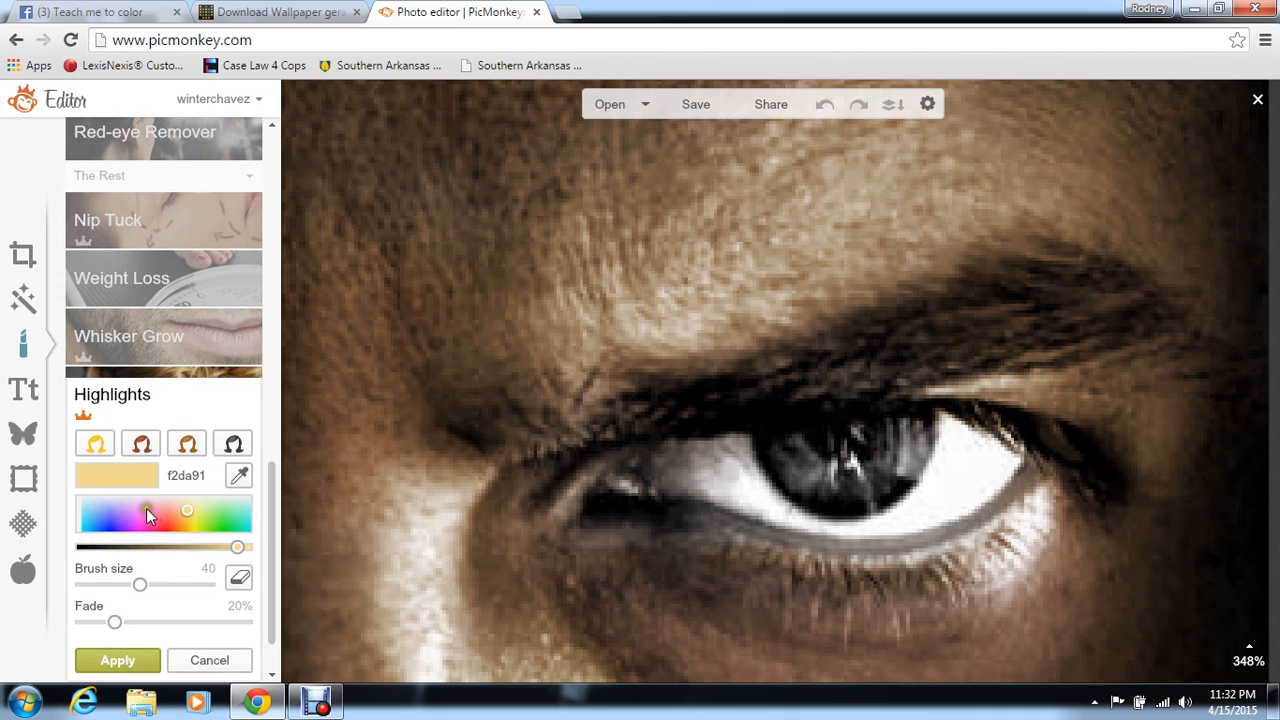
drag(137, 511, 139, 510)
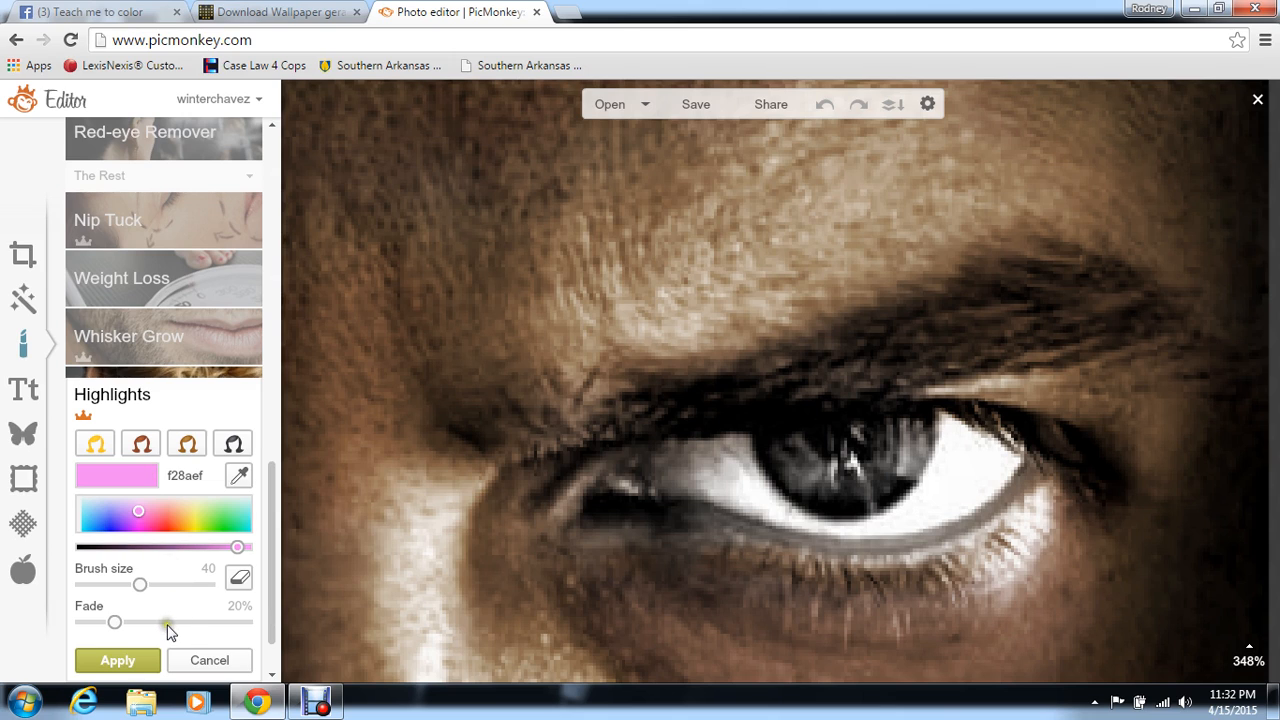
drag(135, 503, 134, 511)
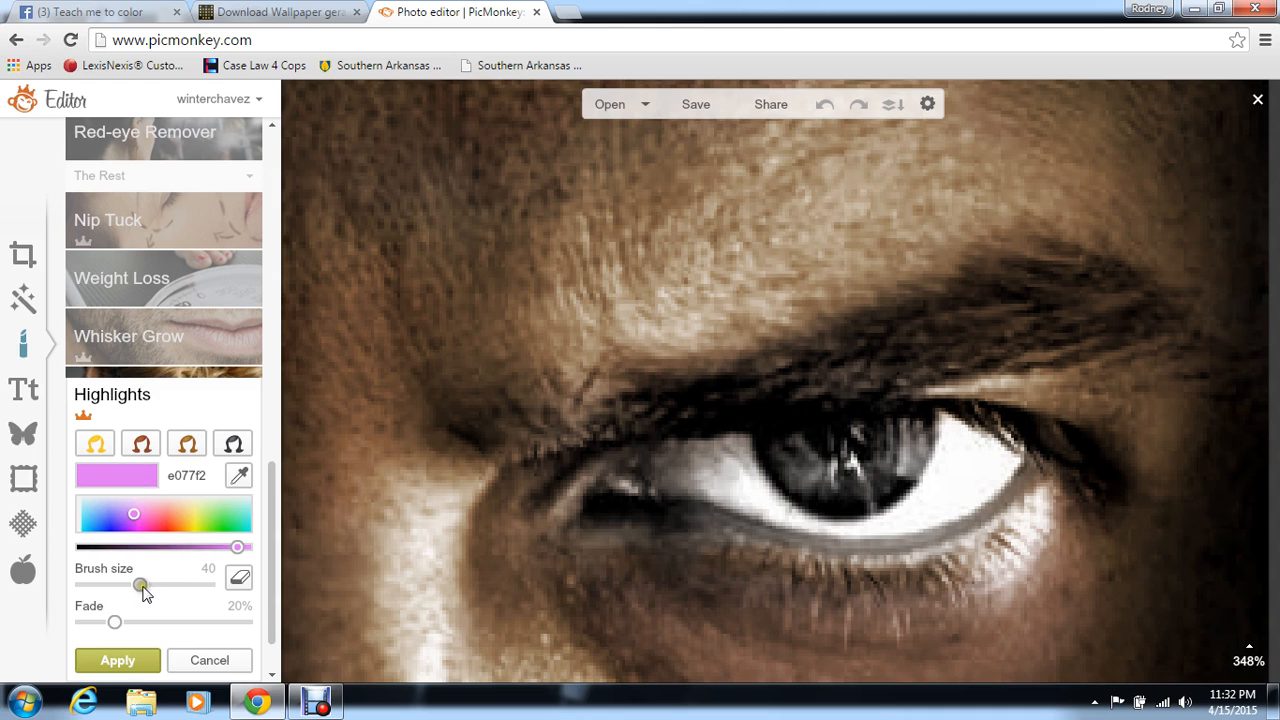
click(98, 586)
mouse_move(1019, 487)
mouse_down()
mouse_move(957, 532)
mouse_move(893, 545)
mouse_move(713, 516)
mouse_up()
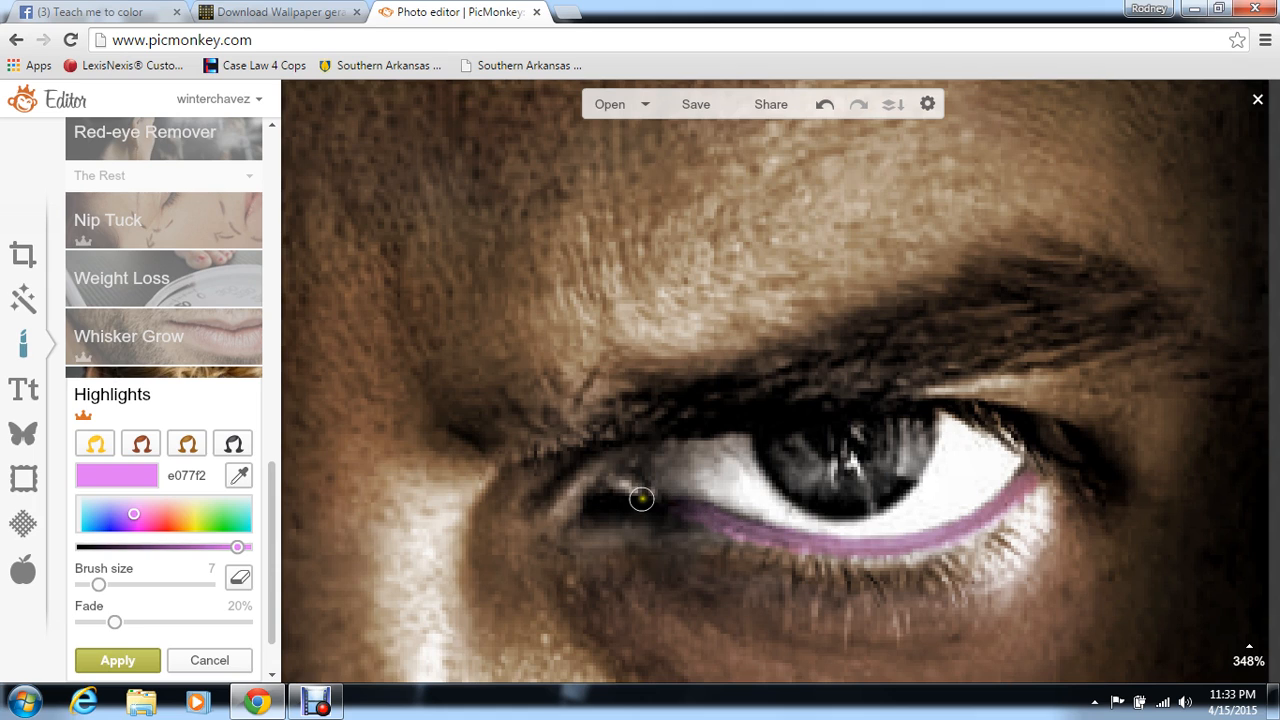
mouse_move(641, 495)
mouse_down()
mouse_move(604, 496)
mouse_move(652, 496)
mouse_move(629, 464)
mouse_move(658, 496)
mouse_up()
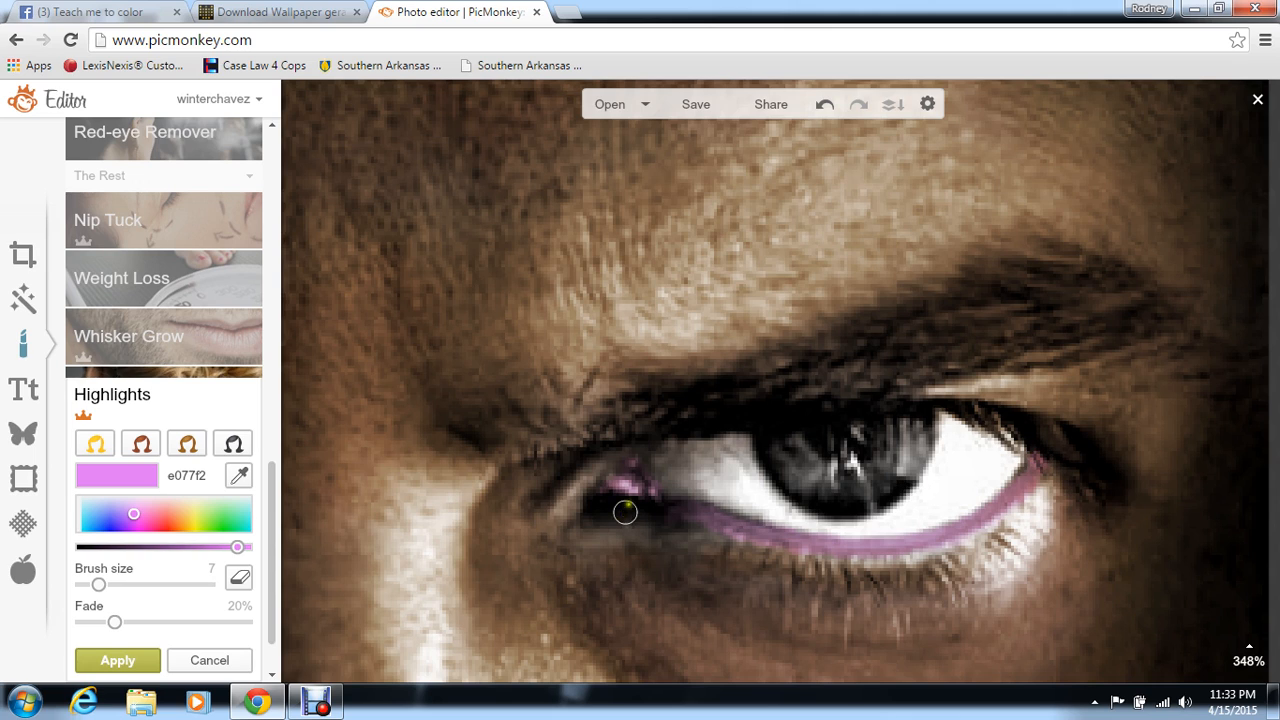
mouse_move(592, 486)
mouse_down()
mouse_move(583, 510)
mouse_move(571, 506)
mouse_move(589, 483)
mouse_move(572, 493)
mouse_move(577, 516)
mouse_move(658, 522)
mouse_move(592, 519)
mouse_move(621, 519)
mouse_up()
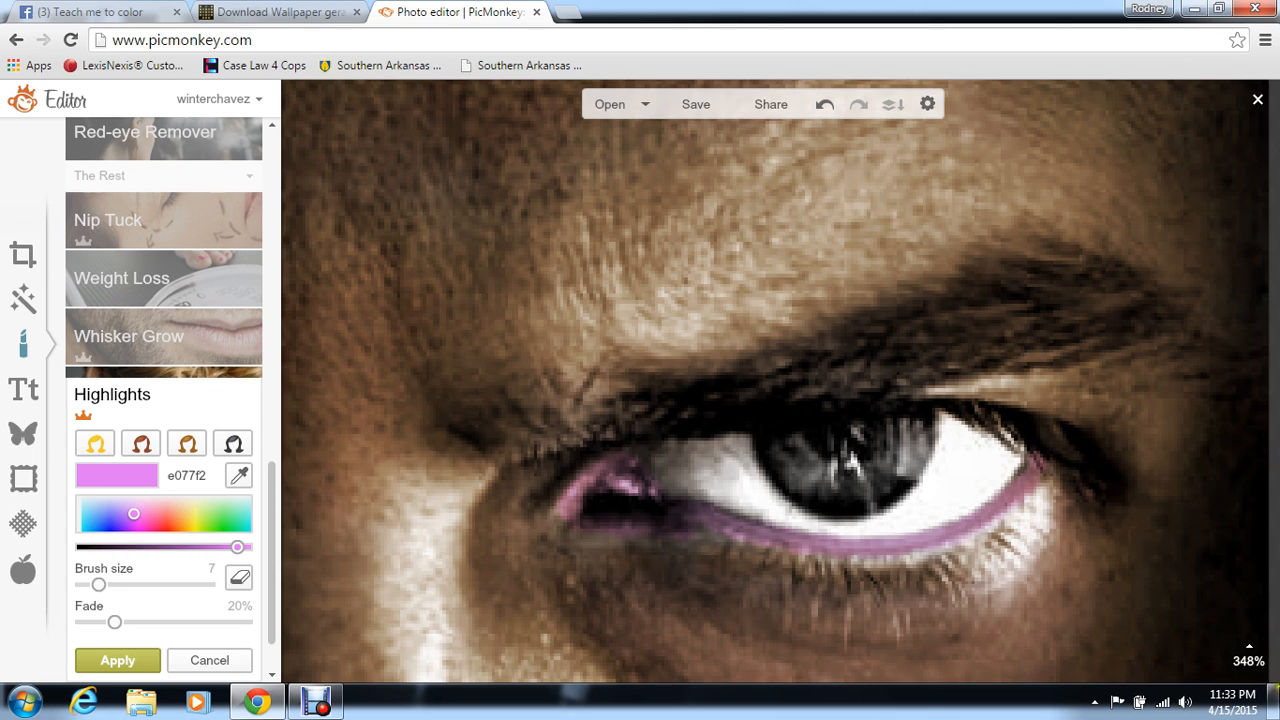
Step: Set the pink eyelid highlight's Fade to 59% and apply it
mouse_move(1248, 645)
click(1248, 620)
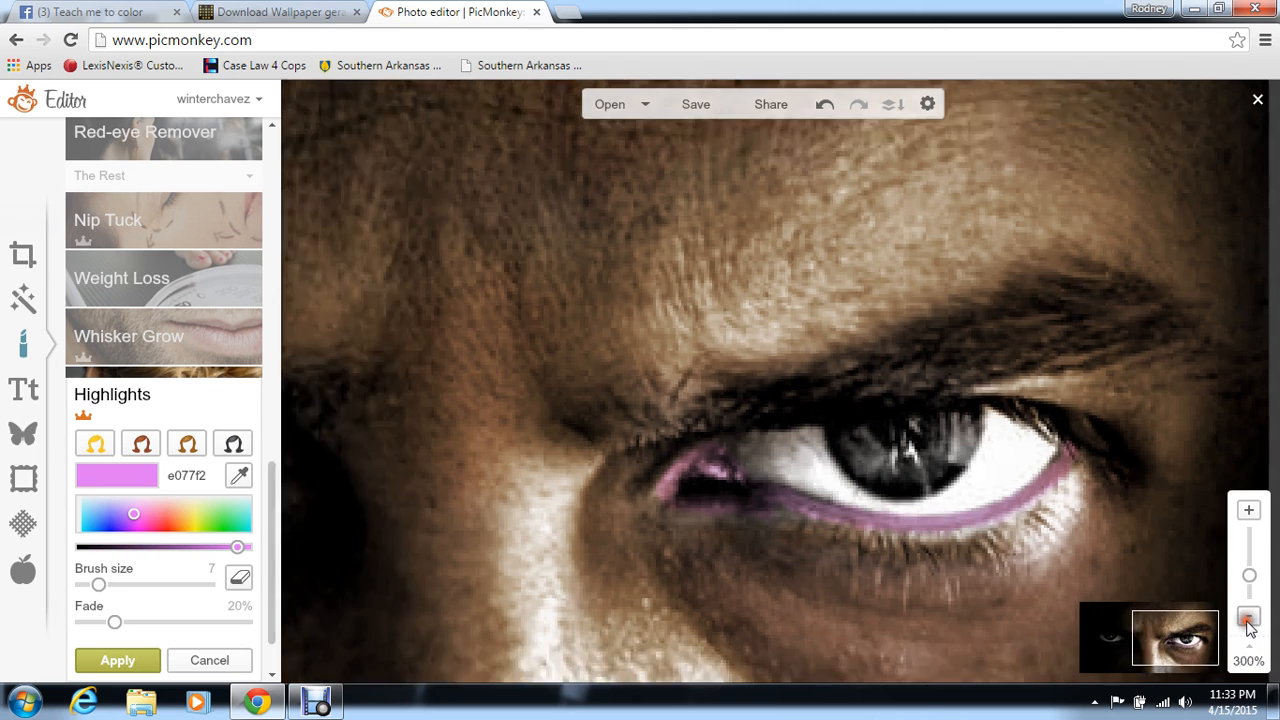
click(1248, 620)
click(1248, 620)
click(1248, 620)
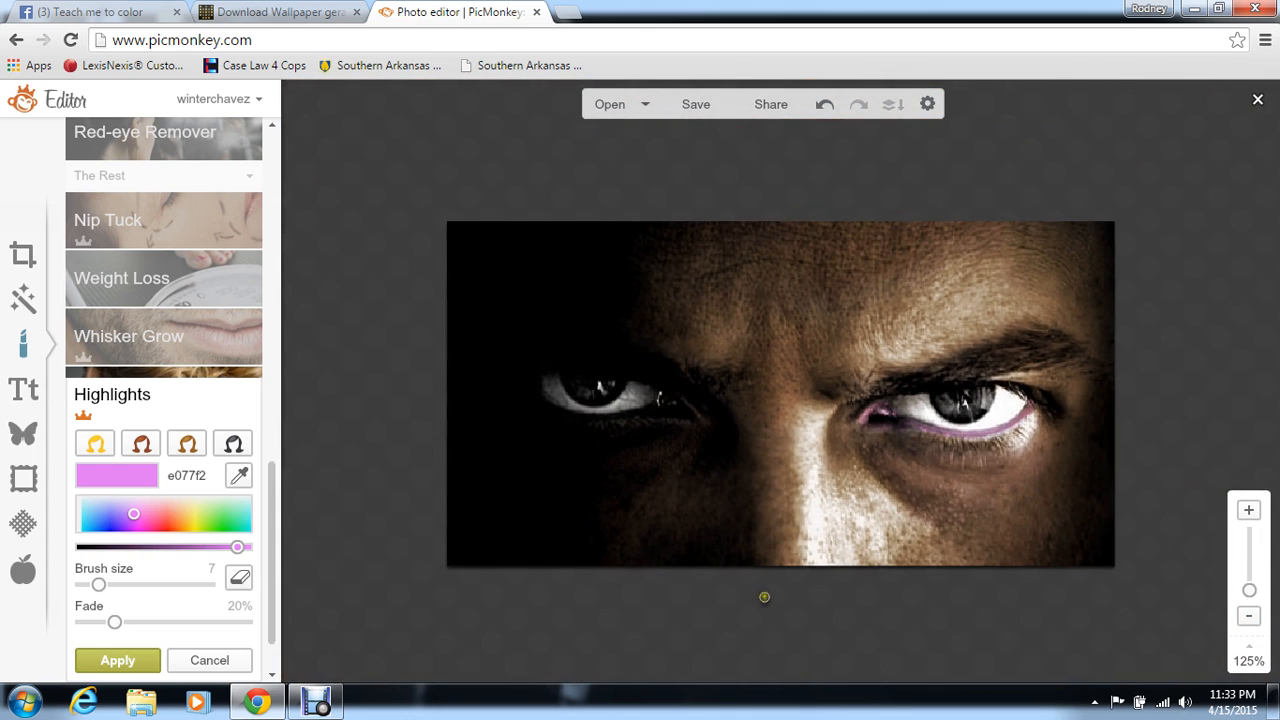
click(162, 622)
drag(162, 622, 180, 622)
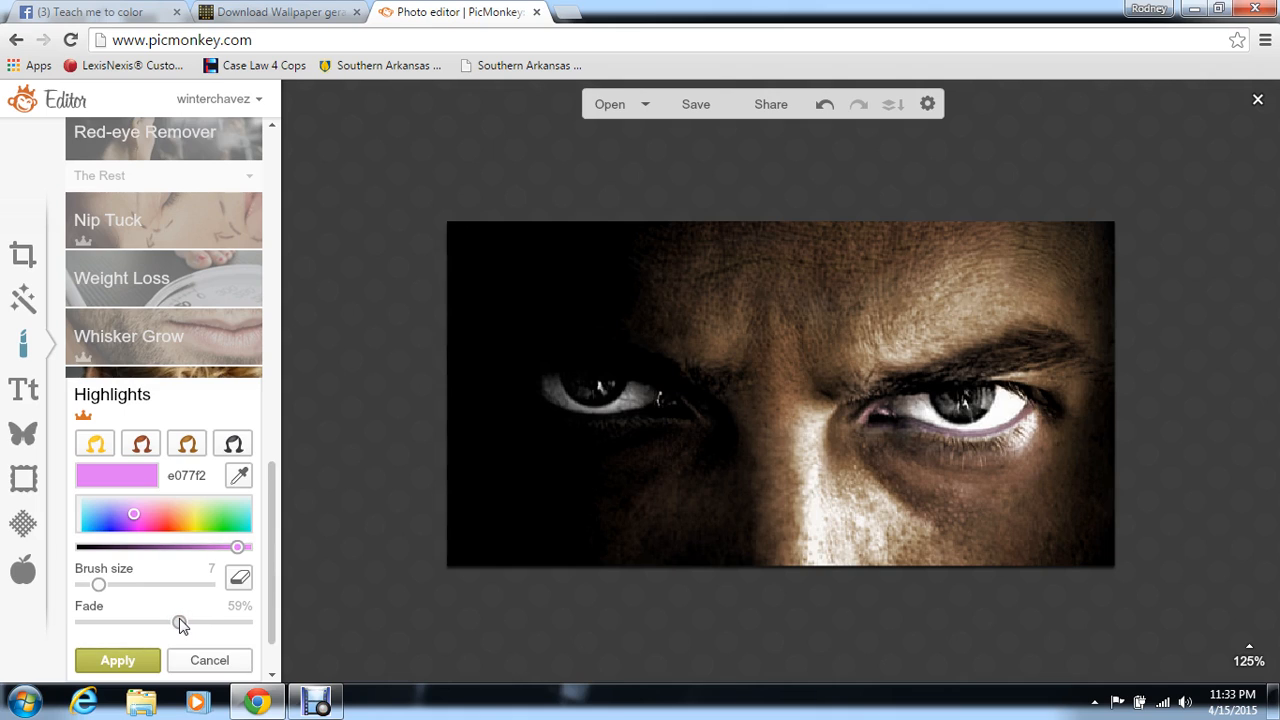
click(118, 660)
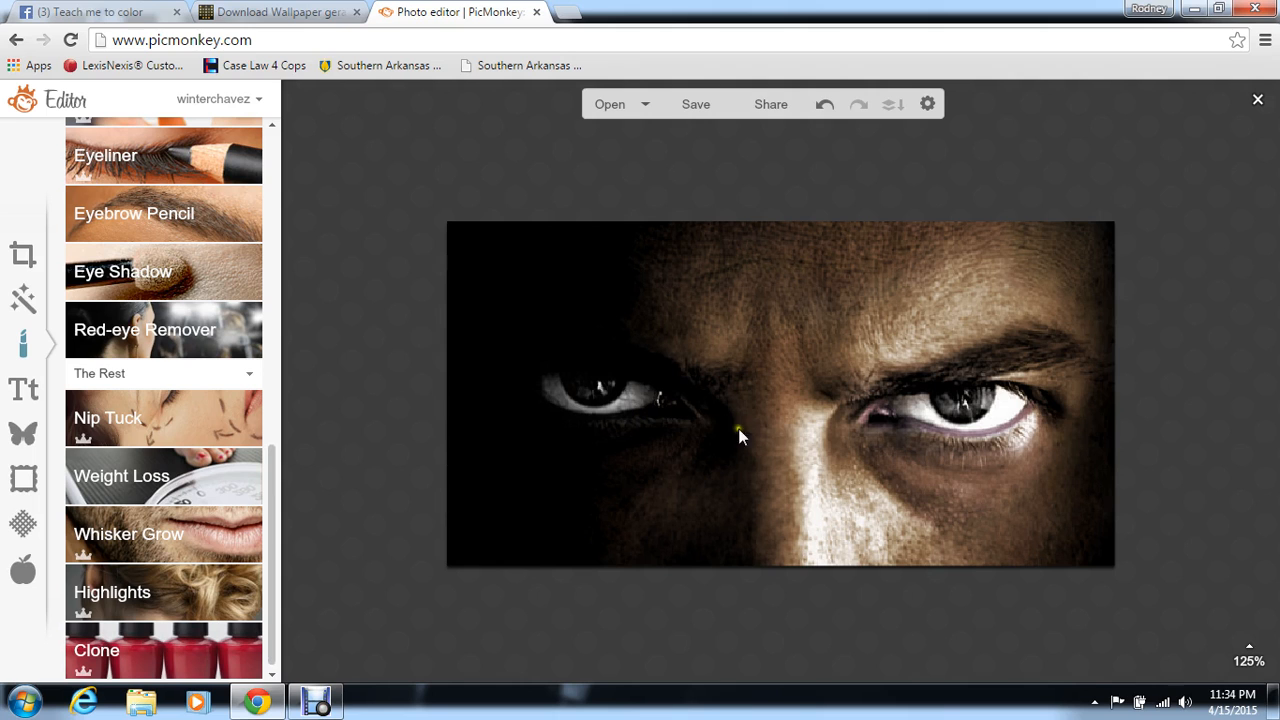
Step: Paint the inner iris of the brighter eye with Highlights in orange f2b23f at brush size 7, and apply it at 0% Fade
click(1249, 652)
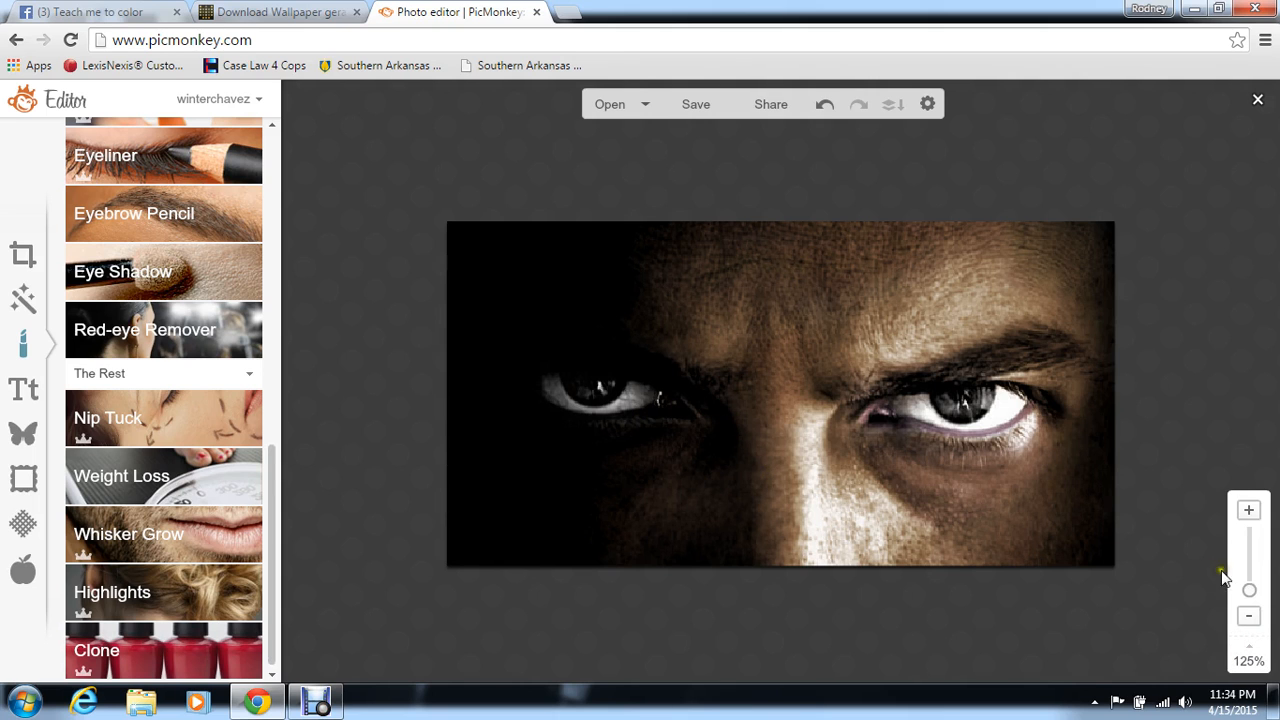
drag(1249, 590, 1249, 559)
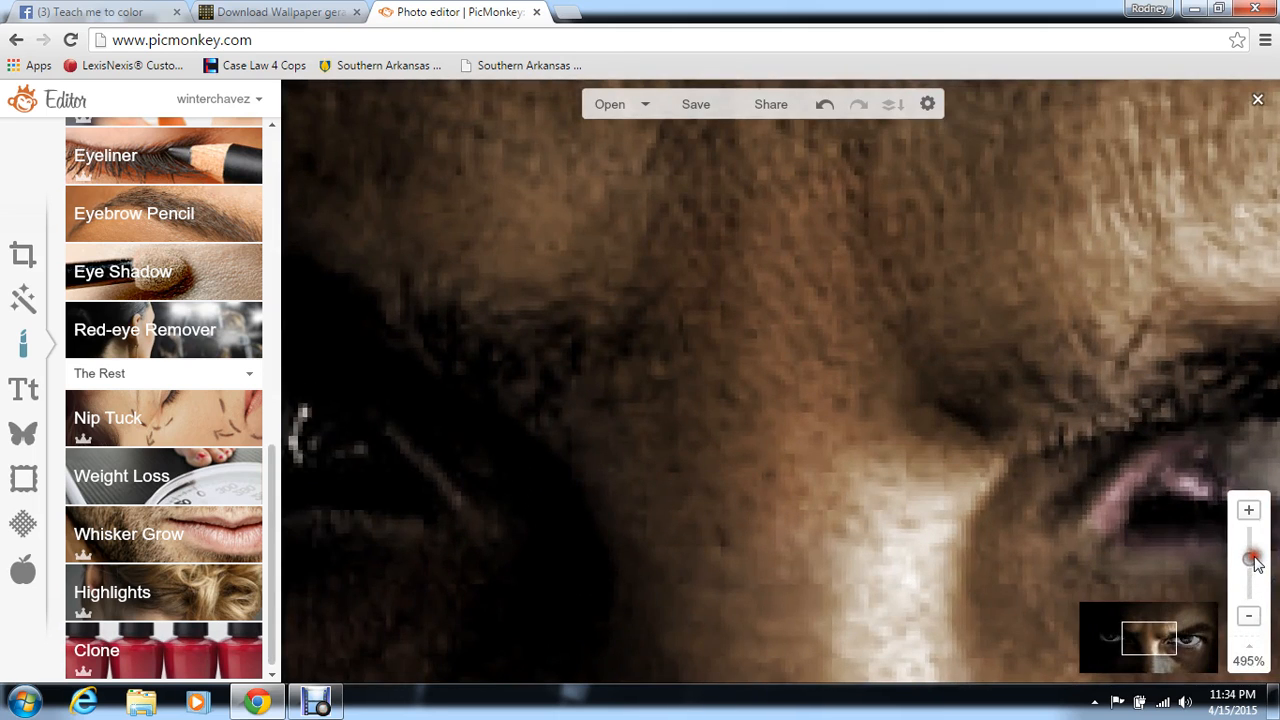
drag(1163, 638, 1221, 636)
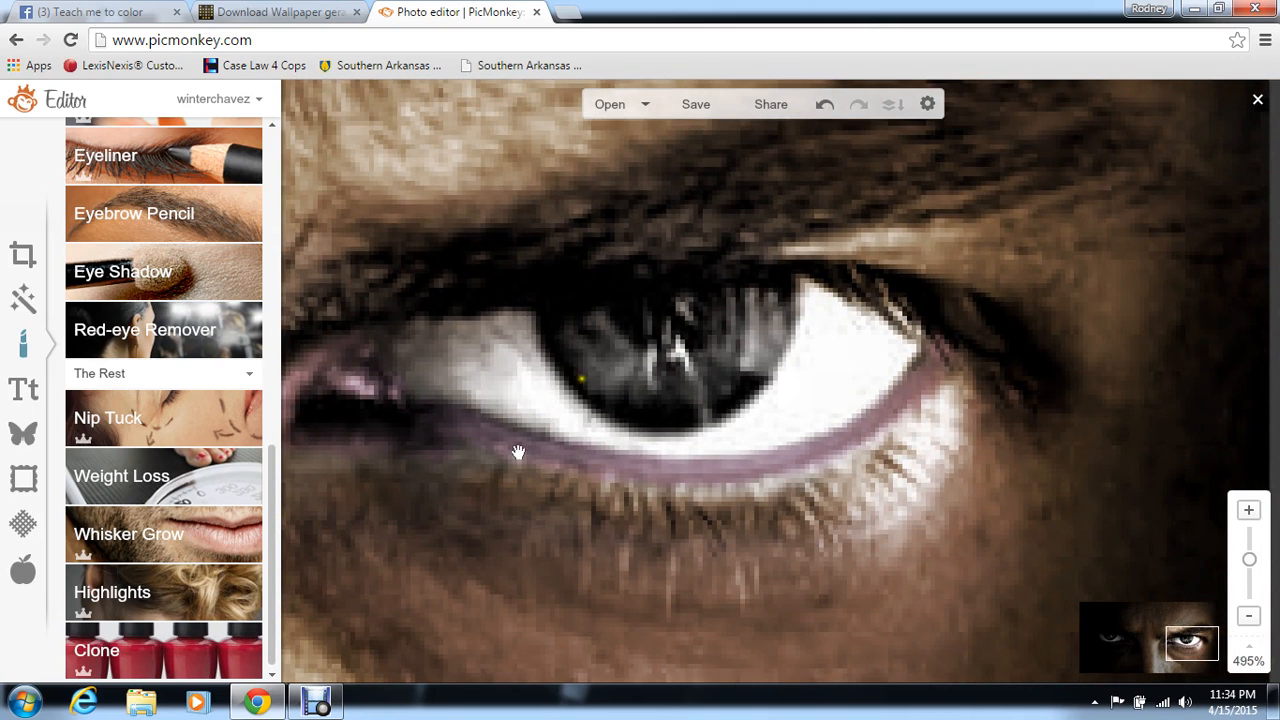
click(204, 583)
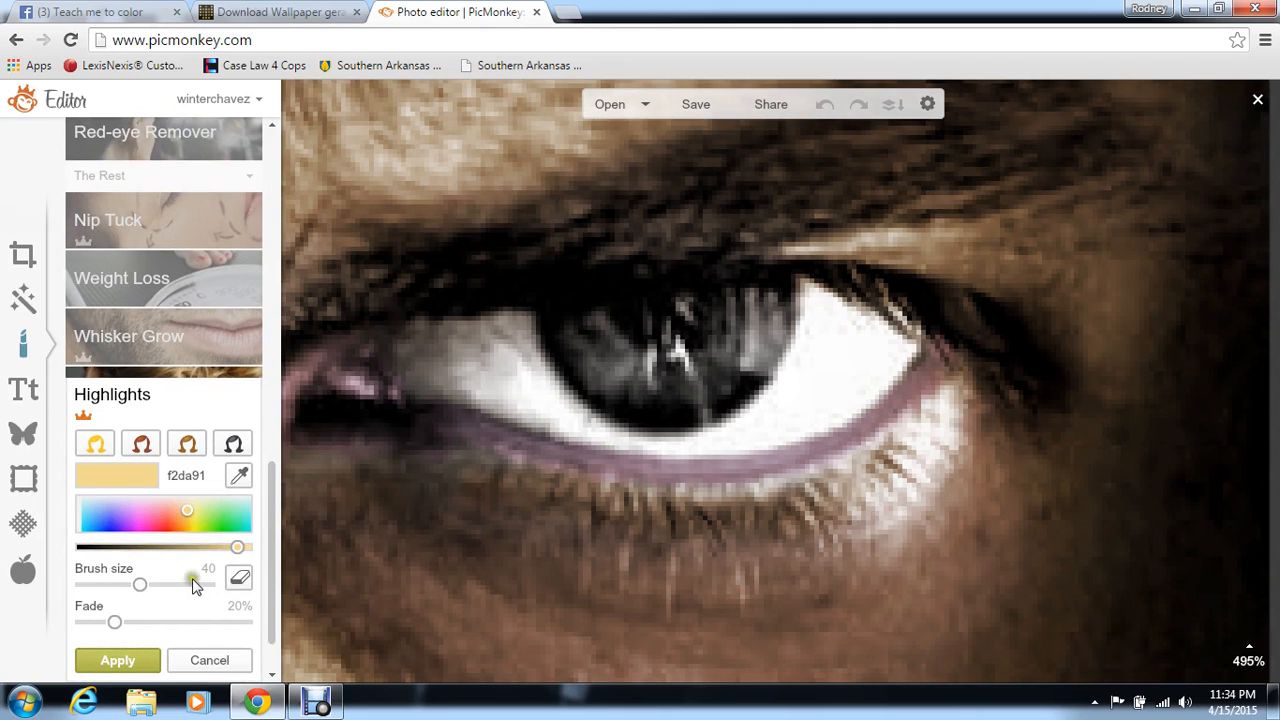
drag(189, 511, 185, 523)
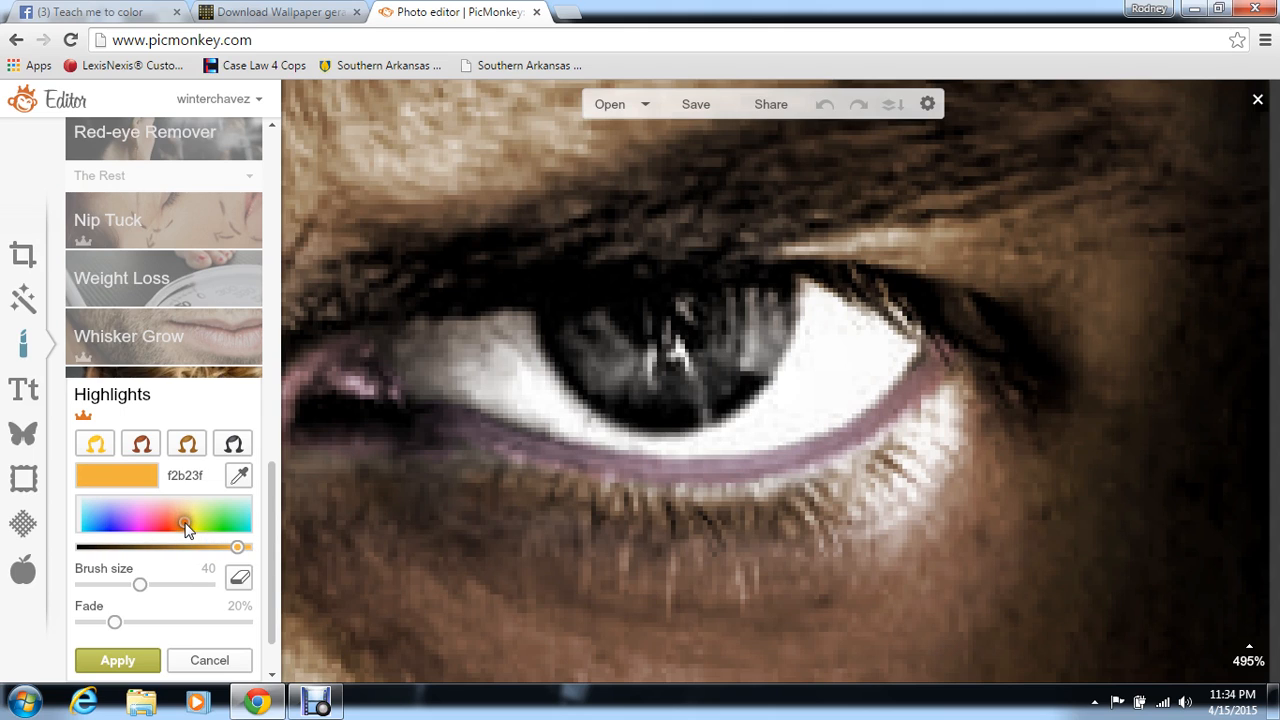
drag(106, 587, 97, 585)
mouse_move(634, 337)
mouse_down()
mouse_move(626, 346)
mouse_move(603, 314)
mouse_move(640, 358)
mouse_move(690, 356)
mouse_move(712, 339)
mouse_move(720, 298)
mouse_move(670, 366)
mouse_move(615, 343)
mouse_move(591, 303)
mouse_move(703, 350)
mouse_move(730, 299)
mouse_up()
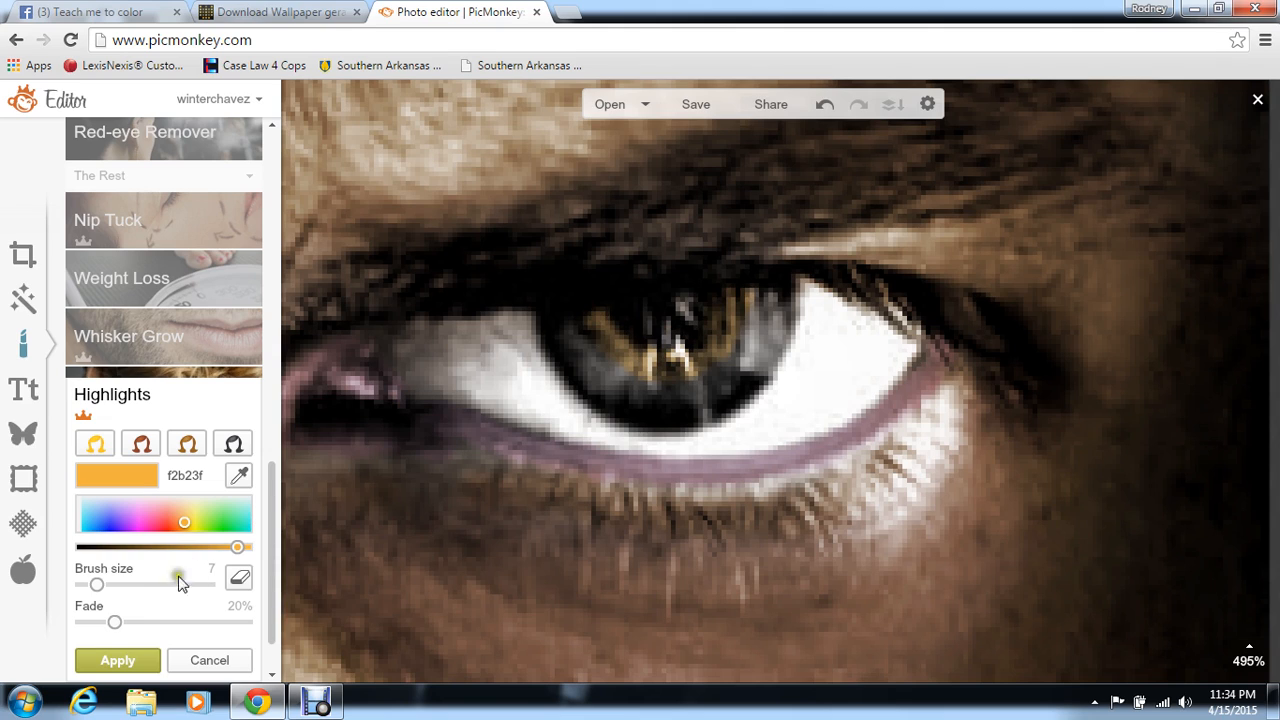
drag(114, 622, 77, 622)
click(136, 660)
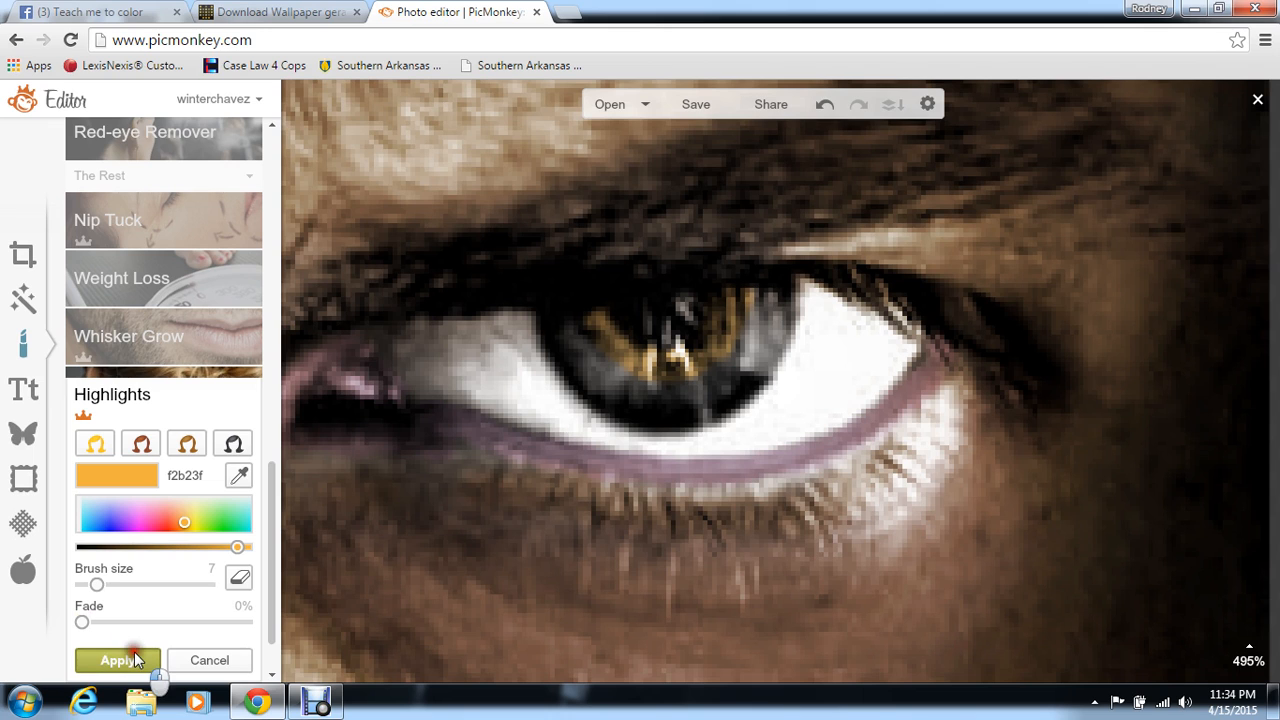
Step: Paint the brighter eye's iris with Highlights in dark green 2d5211 at brush size 15
click(160, 574)
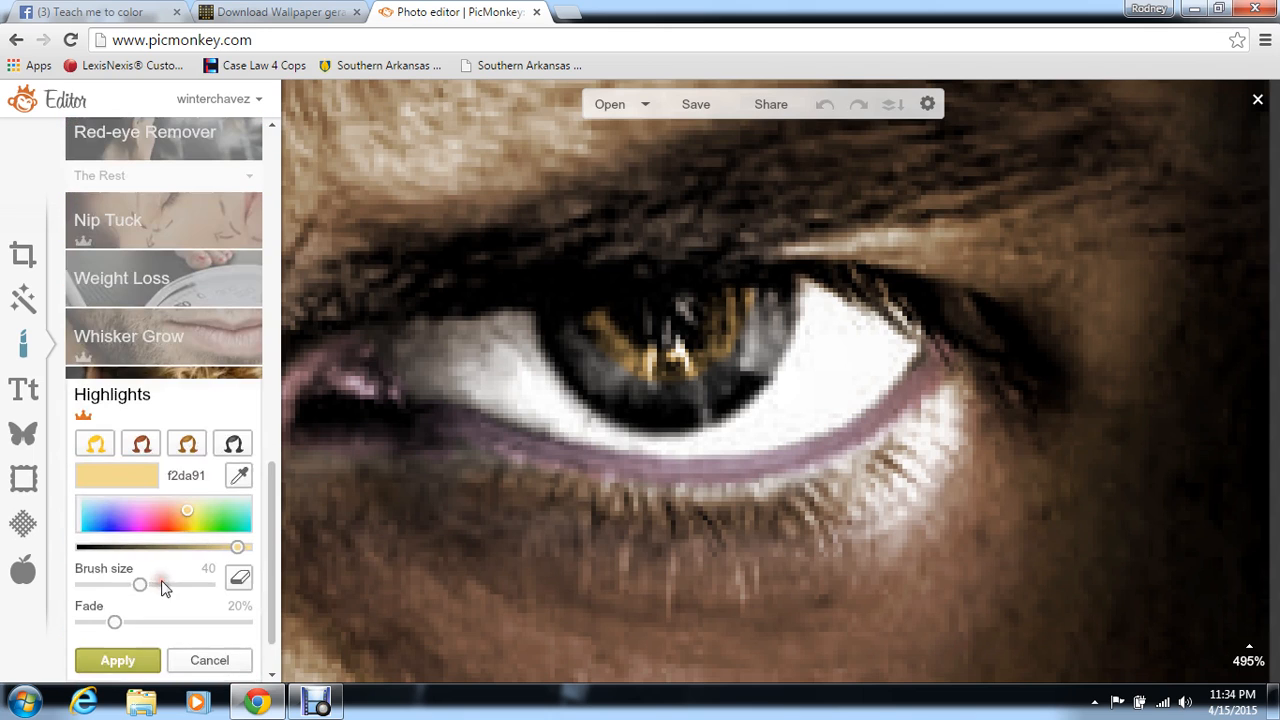
click(211, 523)
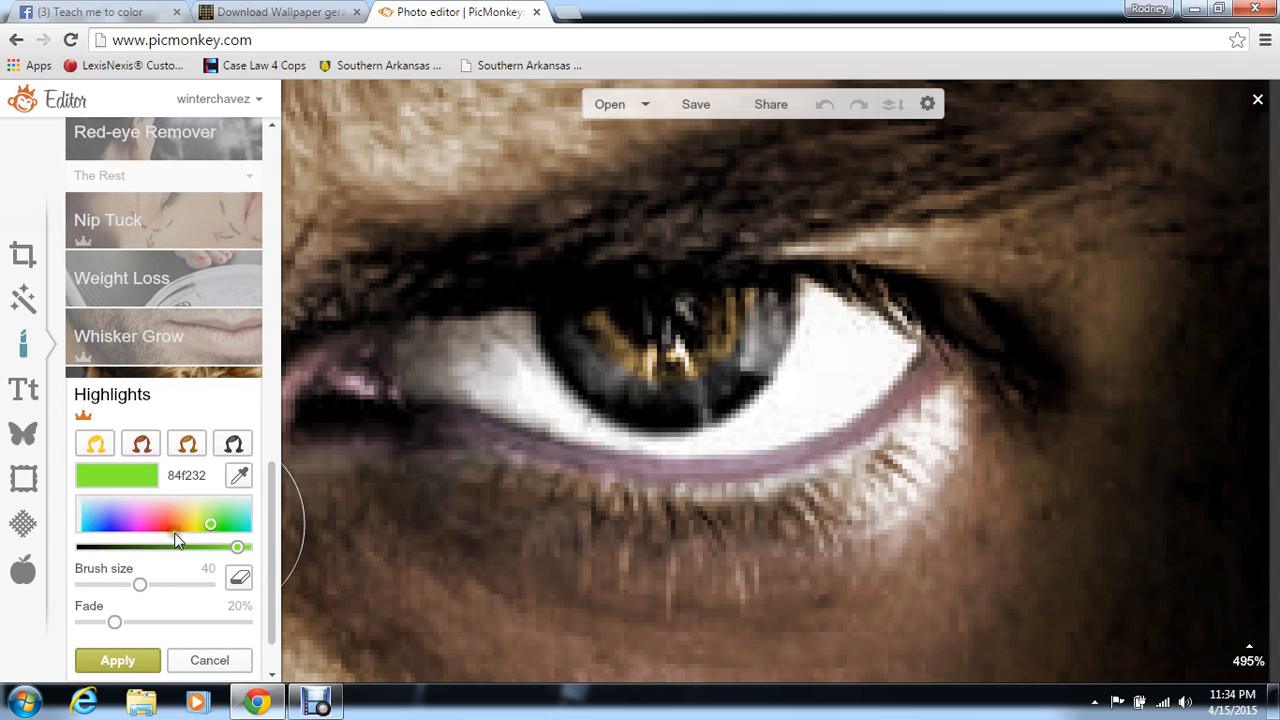
click(135, 549)
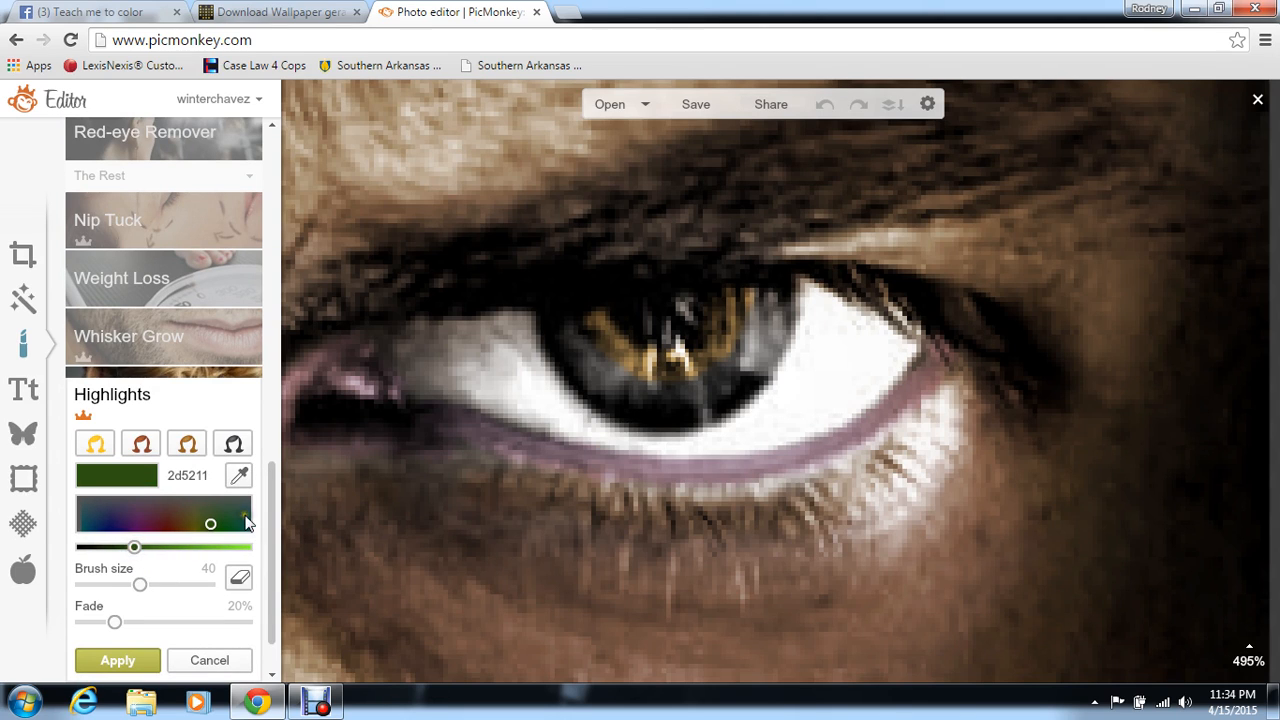
click(112, 586)
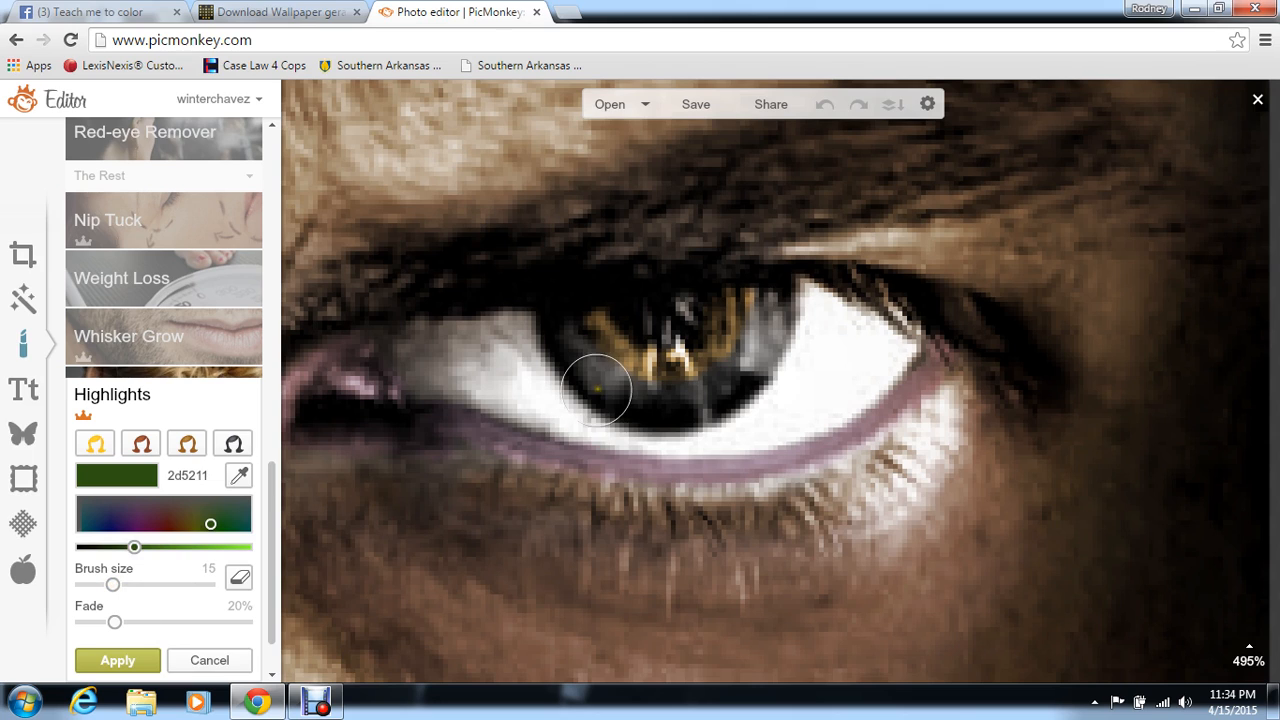
mouse_move(600, 367)
mouse_down()
mouse_move(579, 327)
mouse_move(619, 373)
mouse_move(679, 386)
mouse_move(731, 339)
mouse_move(735, 302)
mouse_move(754, 326)
mouse_move(740, 338)
mouse_move(737, 312)
mouse_move(674, 370)
mouse_move(644, 377)
mouse_move(609, 346)
mouse_up()
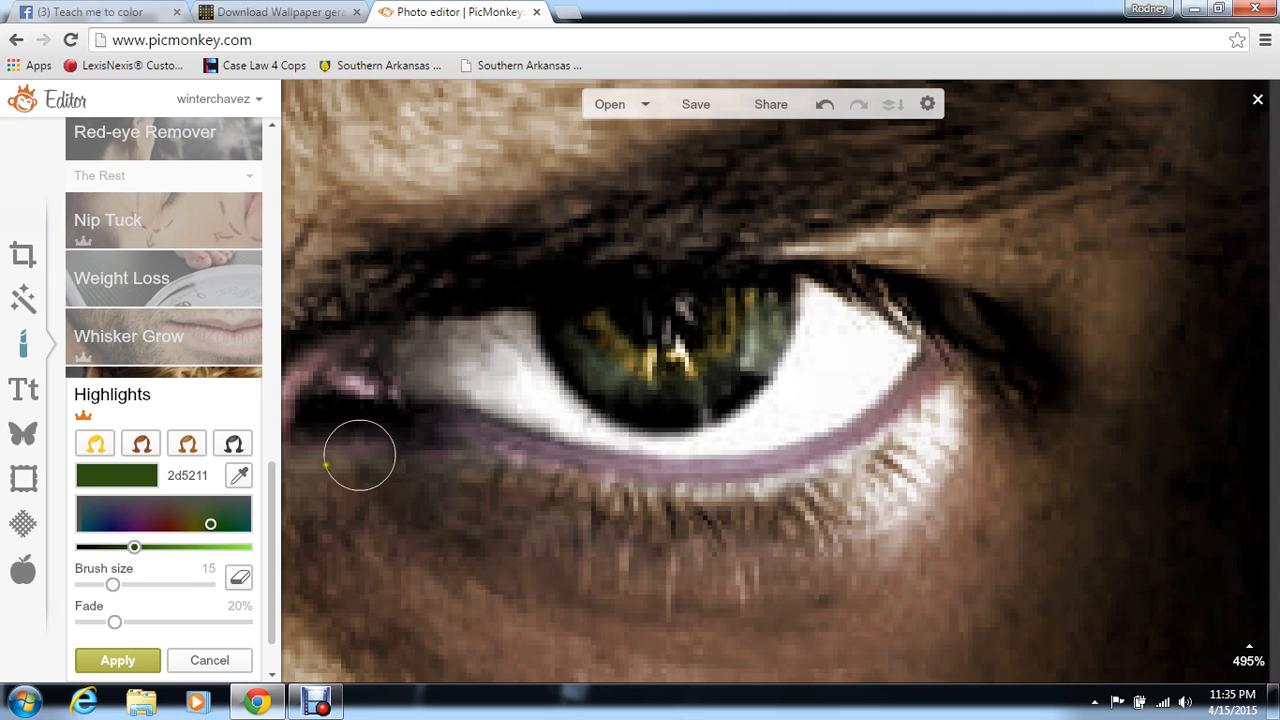
Step: Lighten the iris highlight's green to 48831b, set its Fade to 0% and paint over the iris again
click(118, 548)
drag(117, 549, 168, 551)
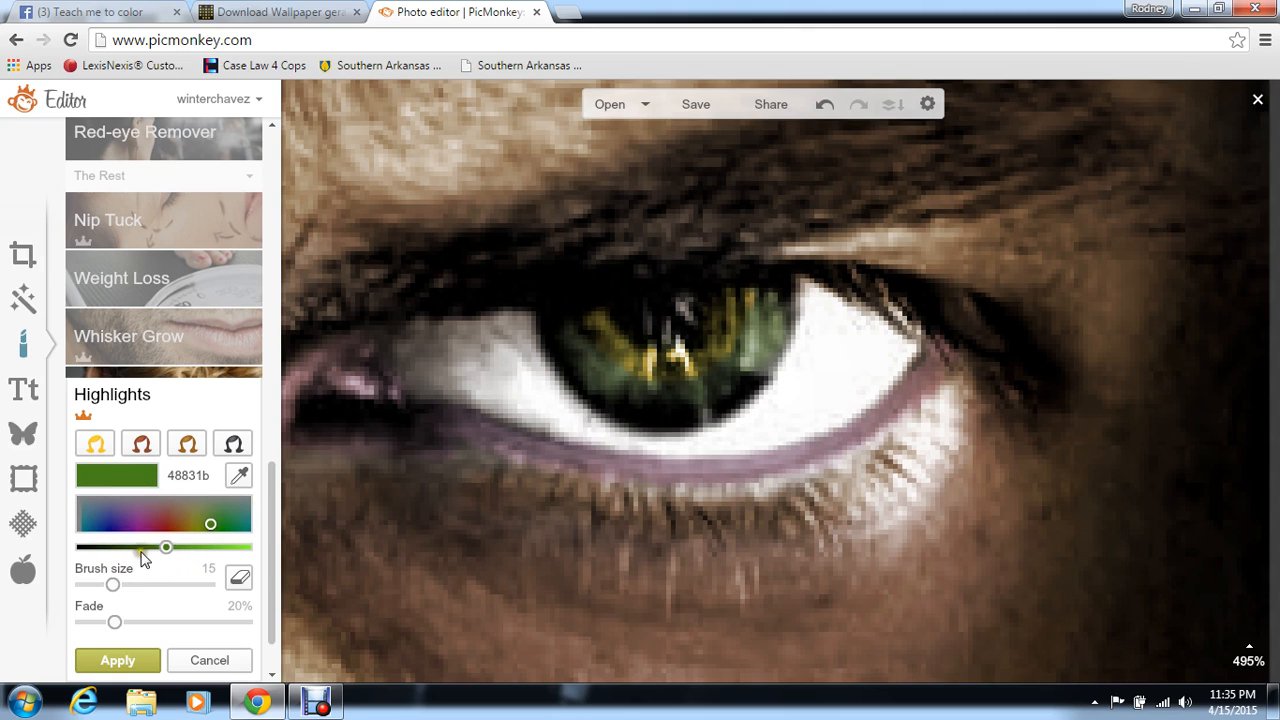
drag(114, 622, 70, 625)
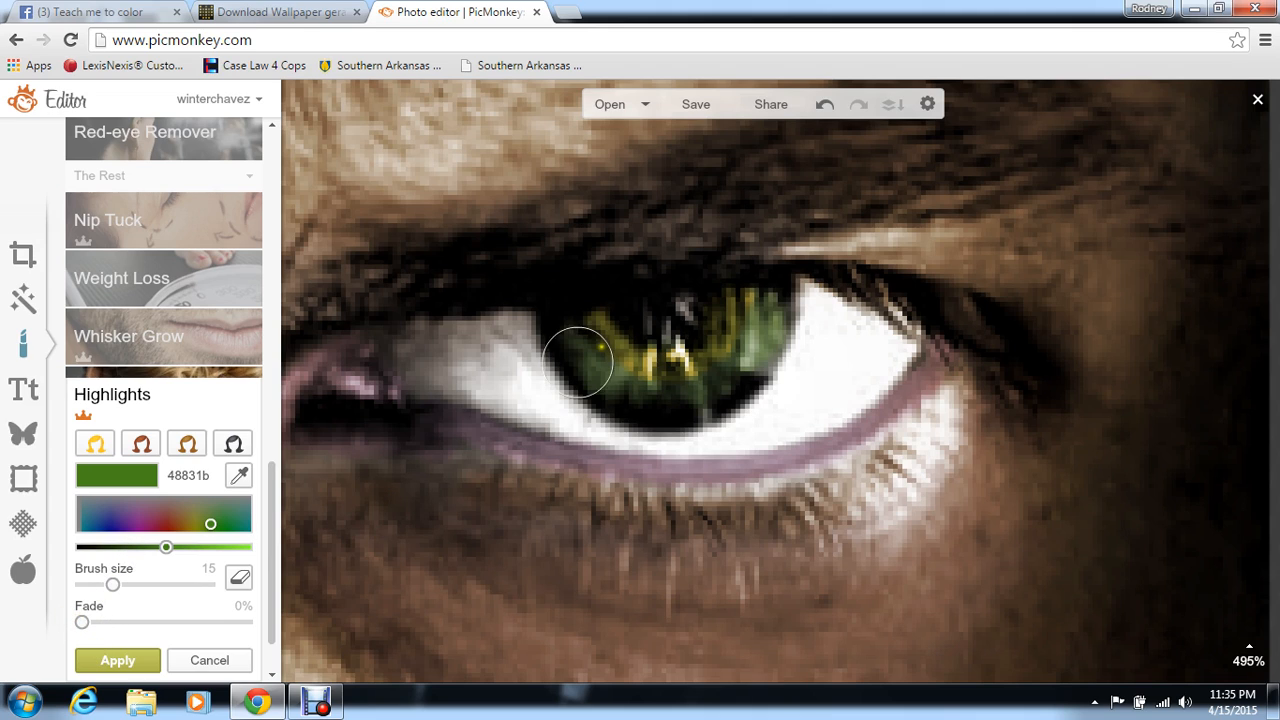
mouse_move(613, 345)
mouse_down()
mouse_move(588, 340)
mouse_move(700, 366)
mouse_move(737, 354)
mouse_move(766, 293)
mouse_up()
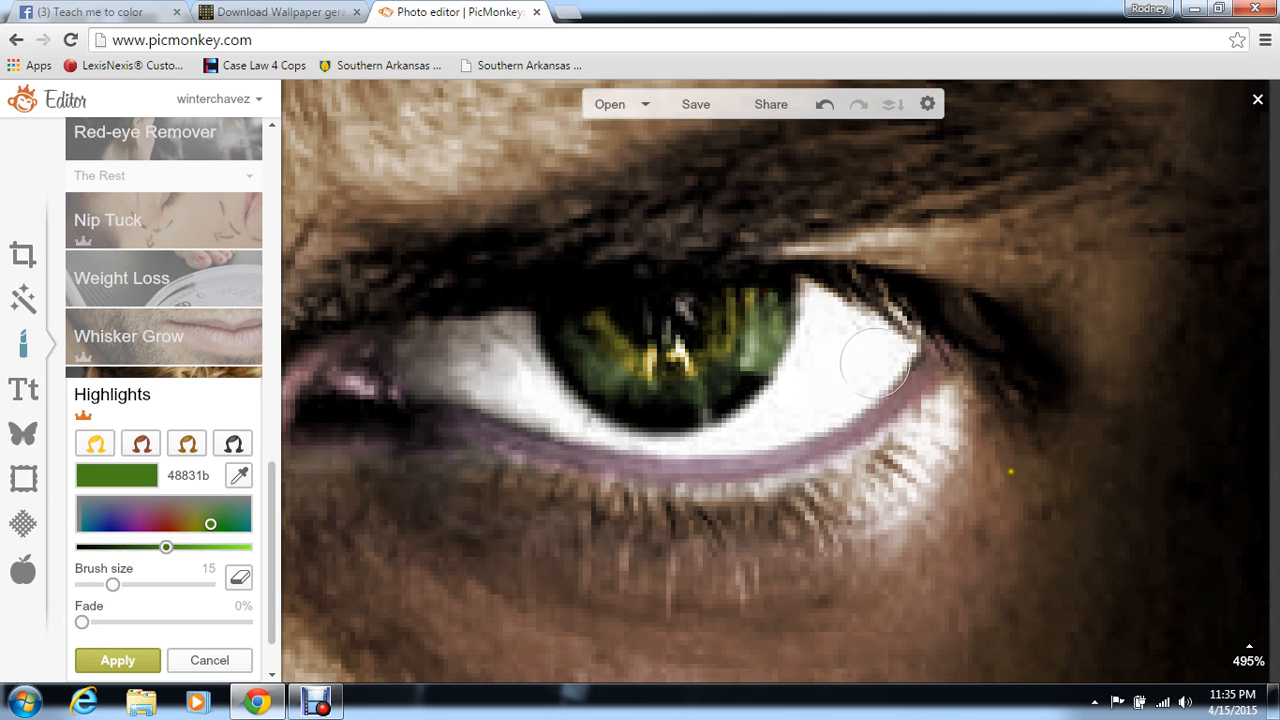
Step: Check the green iris against the whole face and up close, and apply the highlight
click(1247, 652)
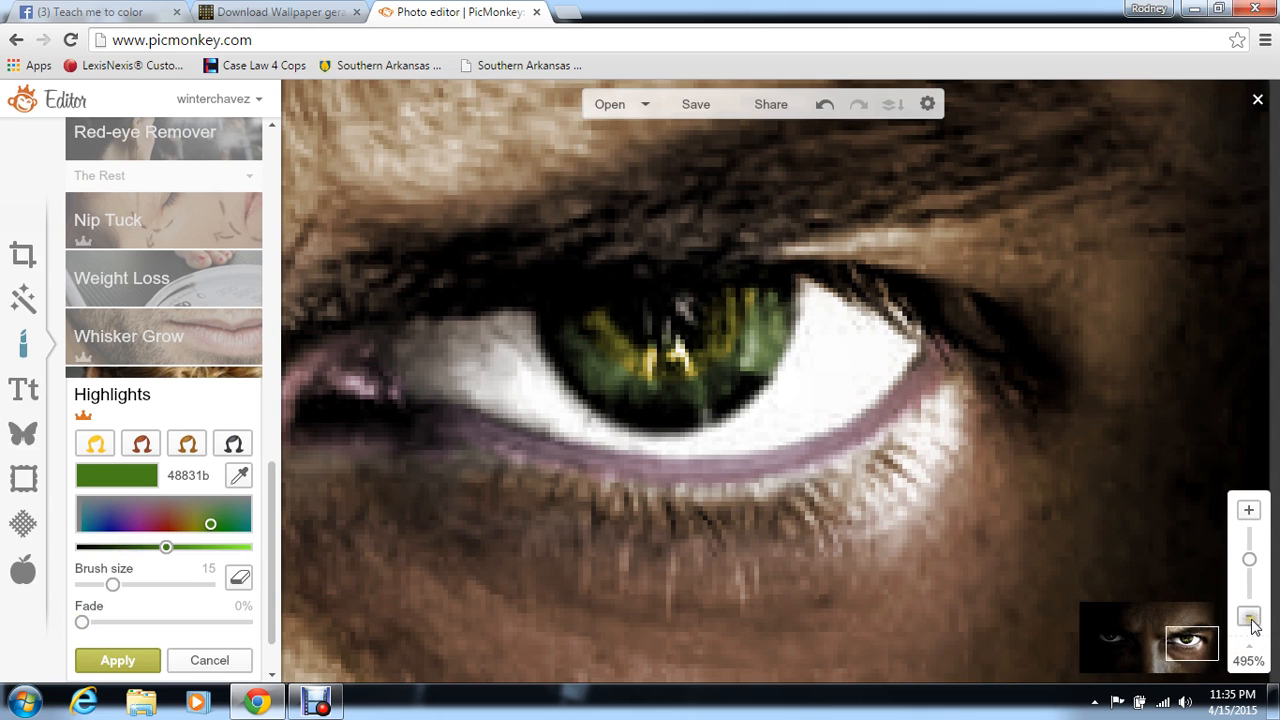
click(1249, 618)
click(1249, 618)
click(1250, 620)
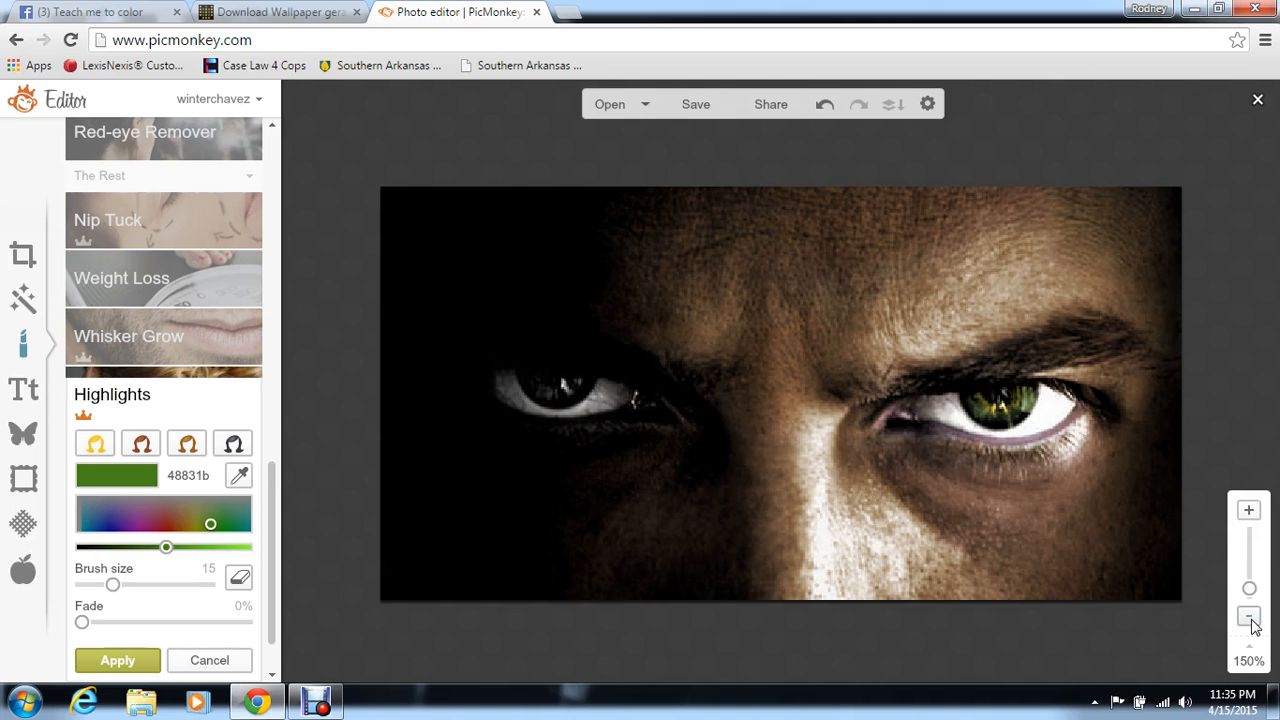
click(1249, 511)
click(1249, 511)
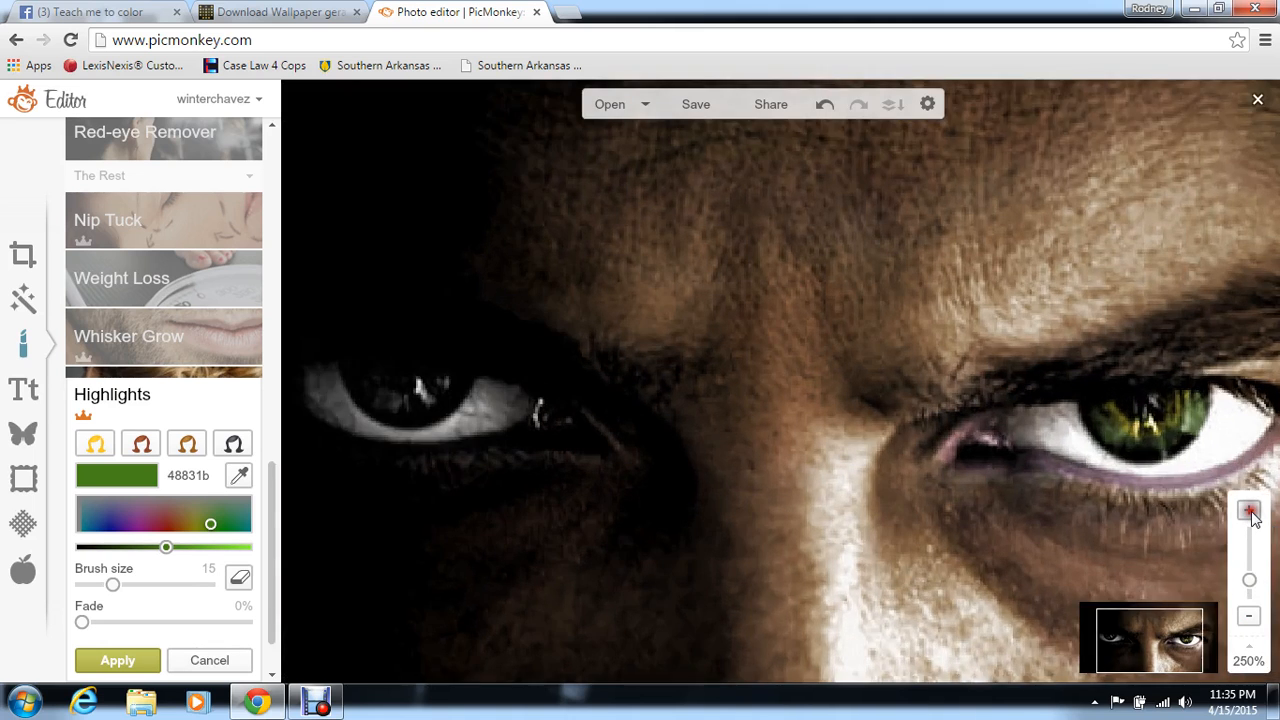
click(1249, 511)
click(1249, 511)
drag(1146, 634, 1198, 652)
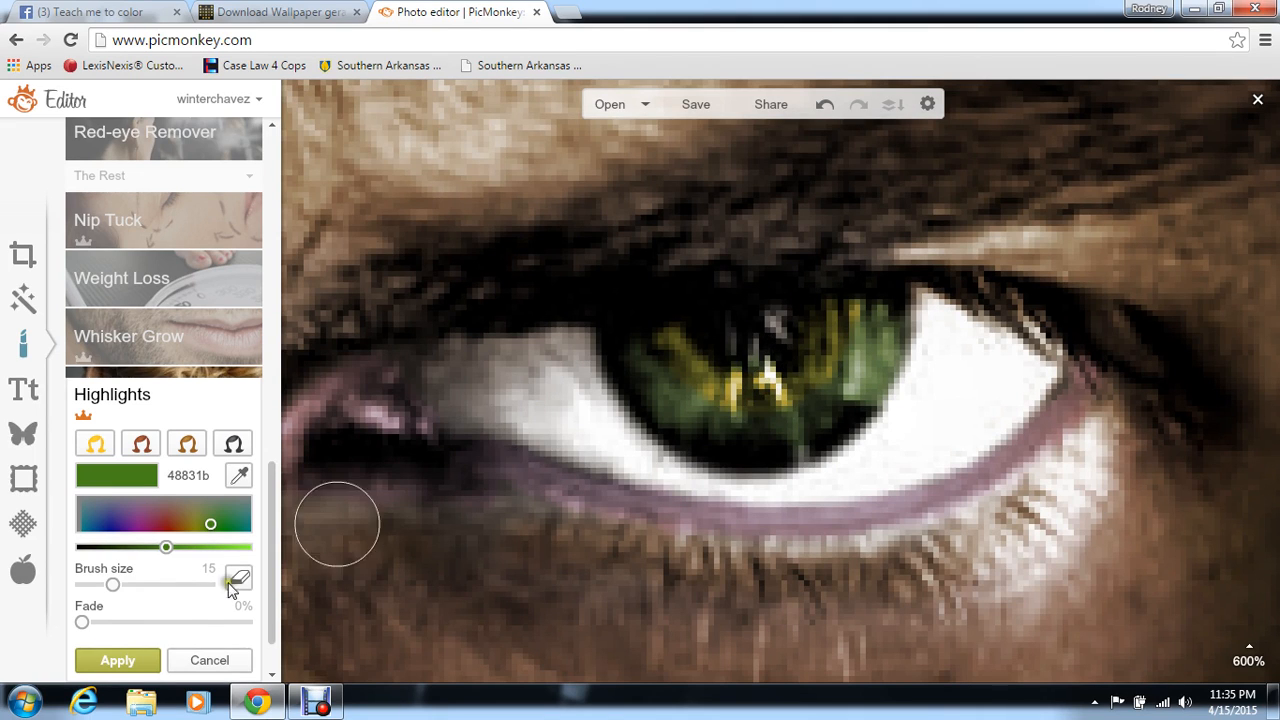
click(118, 660)
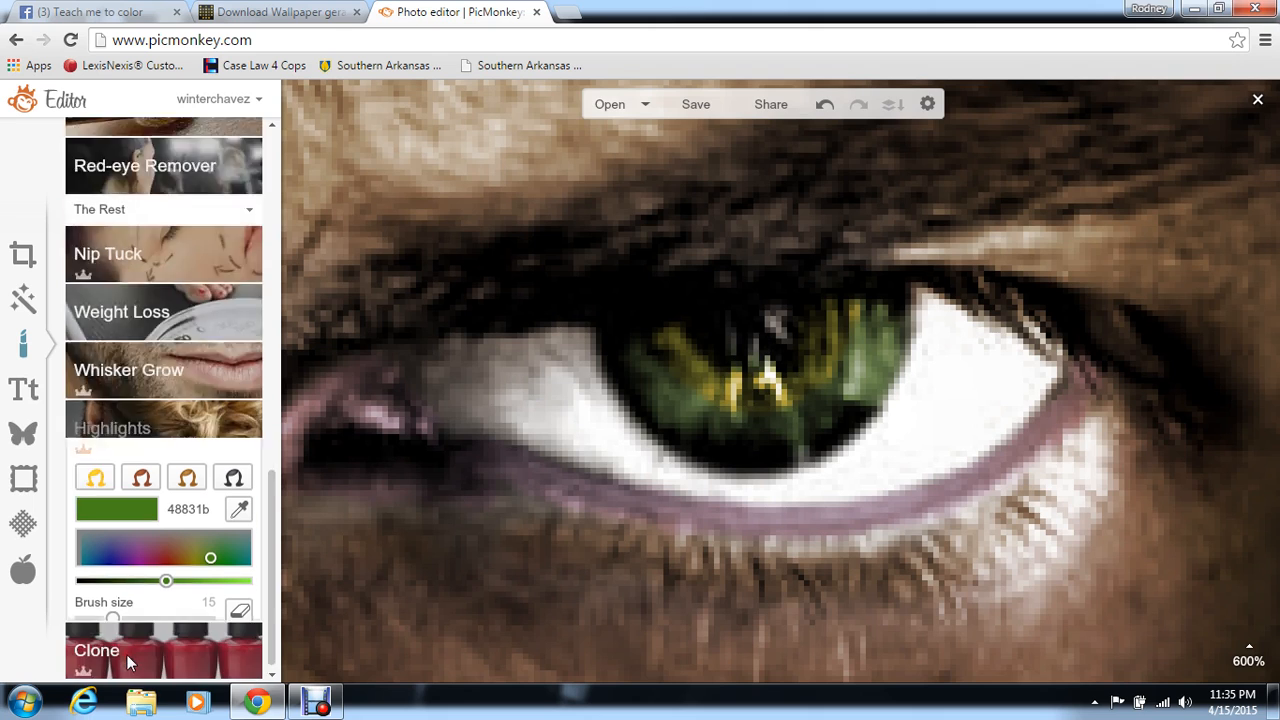
Step: Paint over the golden streaks around the pupil with Highlights in brown 6d3c11 at brush size 7
click(155, 595)
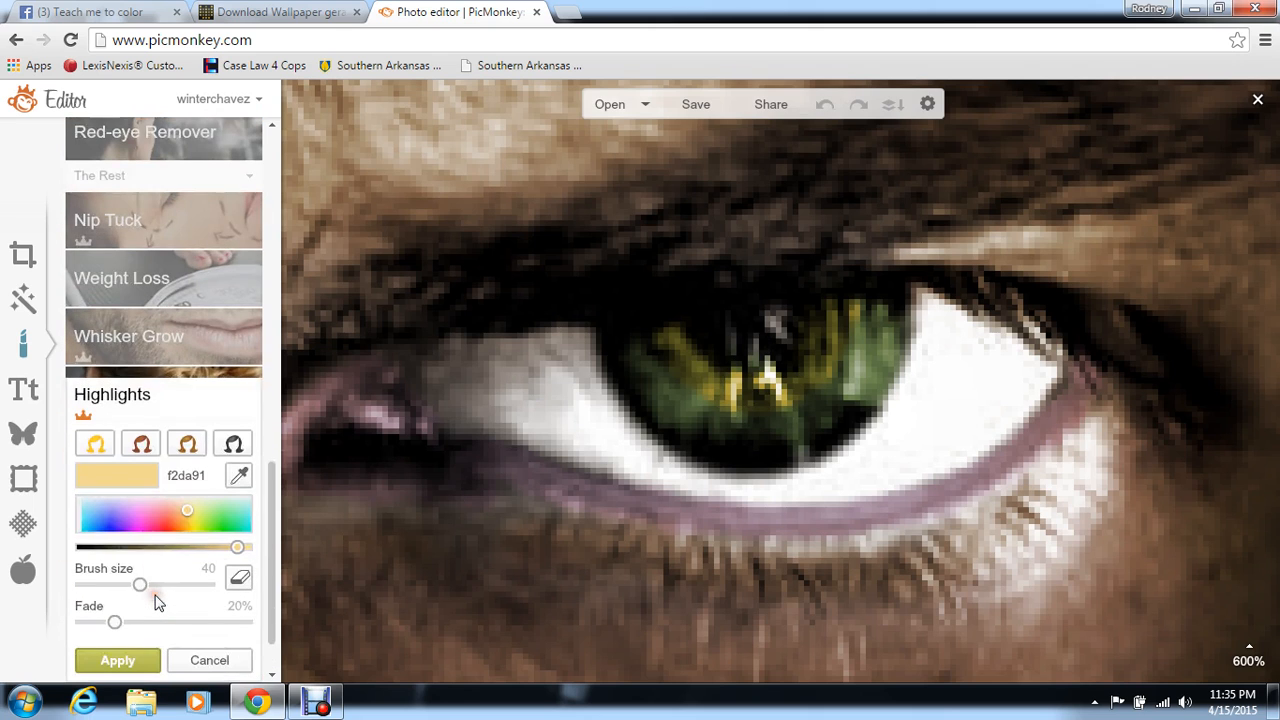
click(141, 445)
click(144, 549)
drag(145, 557, 96, 584)
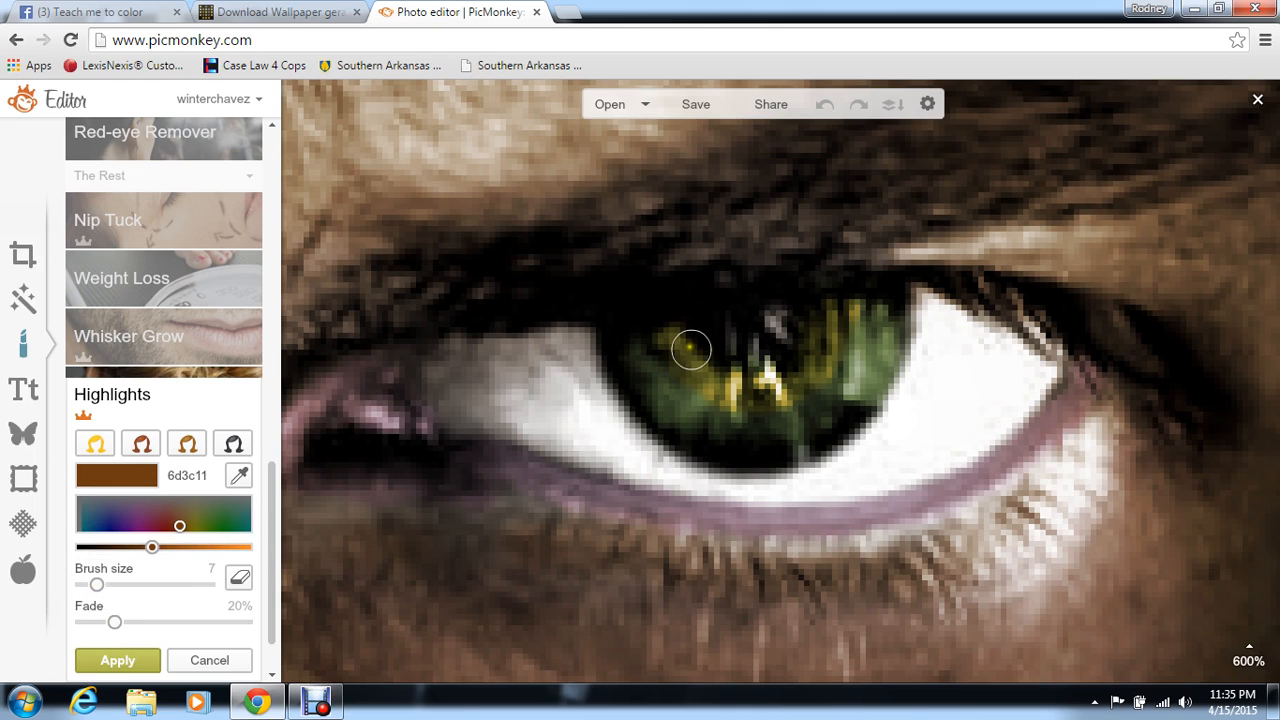
click(688, 350)
mouse_move(679, 348)
mouse_down()
mouse_move(666, 331)
mouse_move(689, 363)
mouse_move(742, 388)
mouse_move(809, 348)
mouse_up()
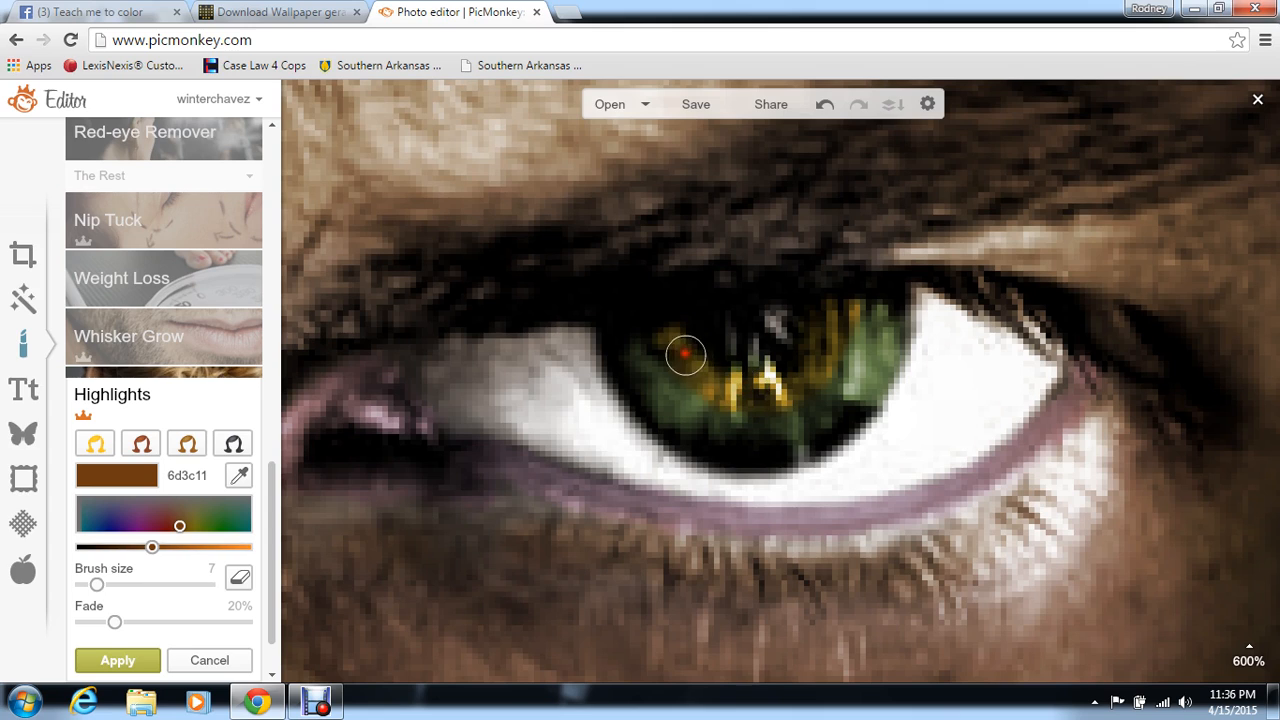
Step: Set the brown iris highlight's Fade to 40% and apply it
click(141, 622)
drag(141, 622, 148, 621)
click(115, 658)
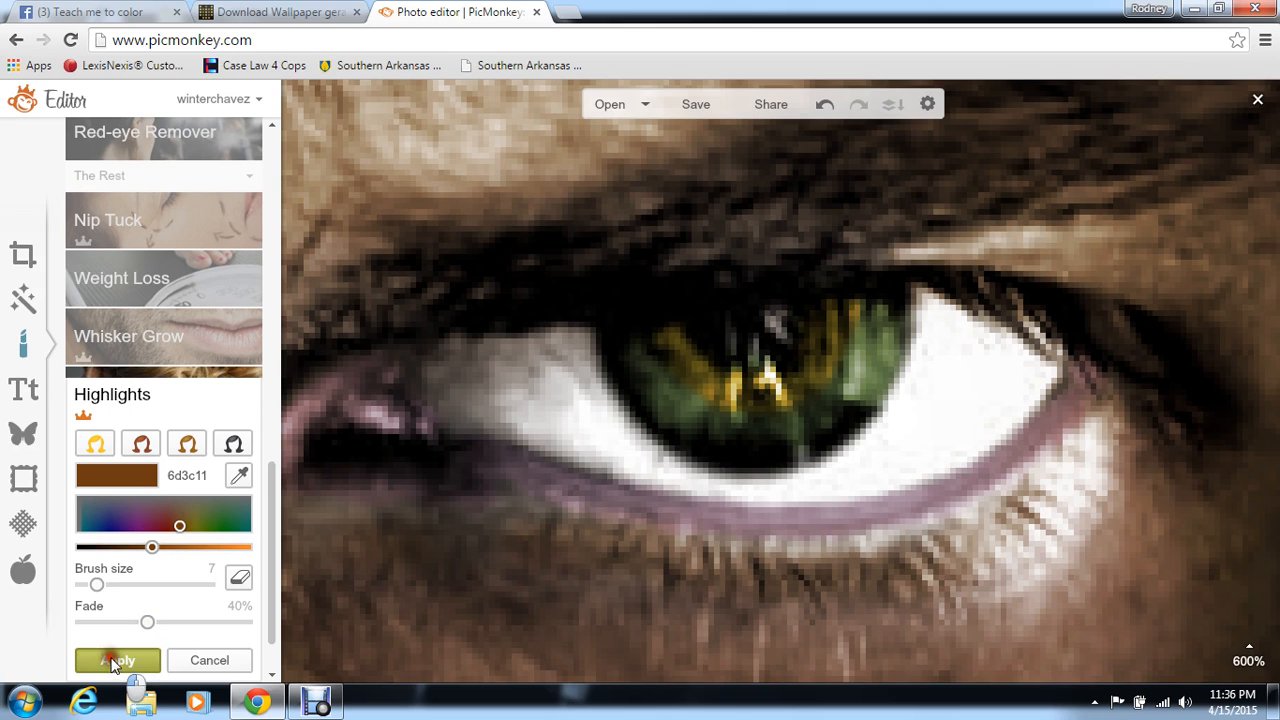
Step: Paint over the green part of the brighter eye's iris with Highlights in dark brown 4a290b at brush size 6
click(130, 612)
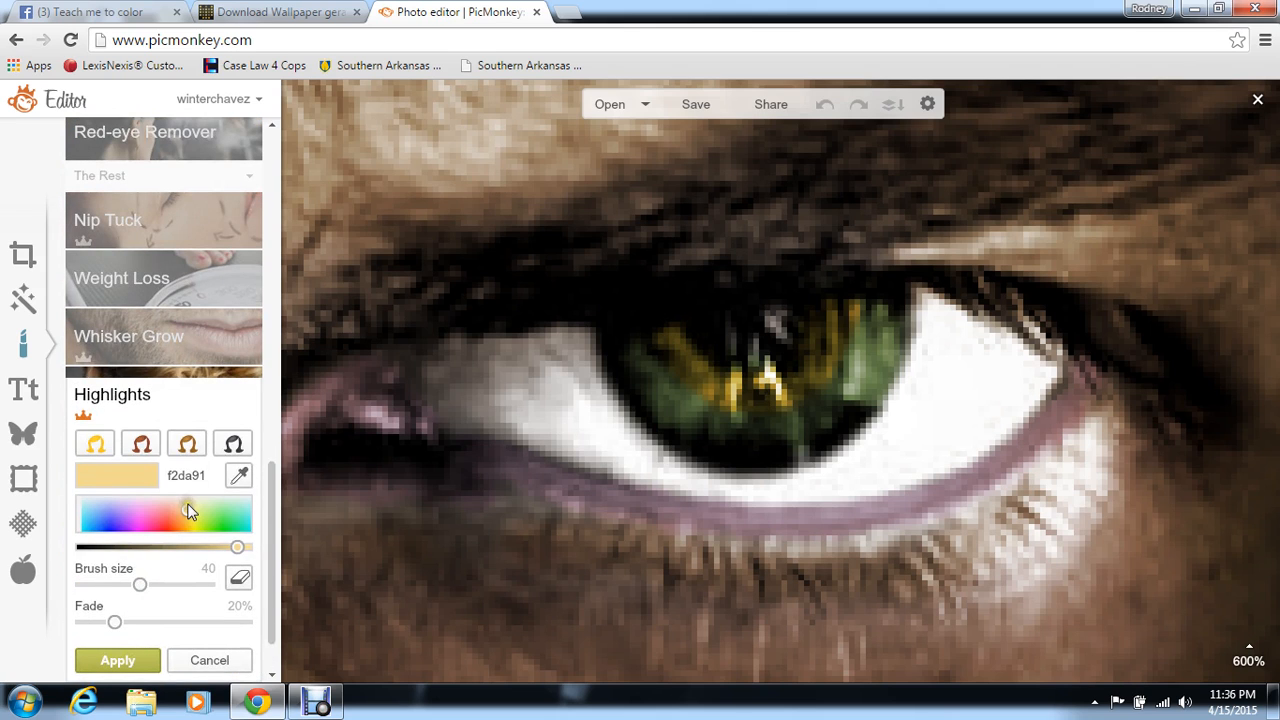
click(149, 450)
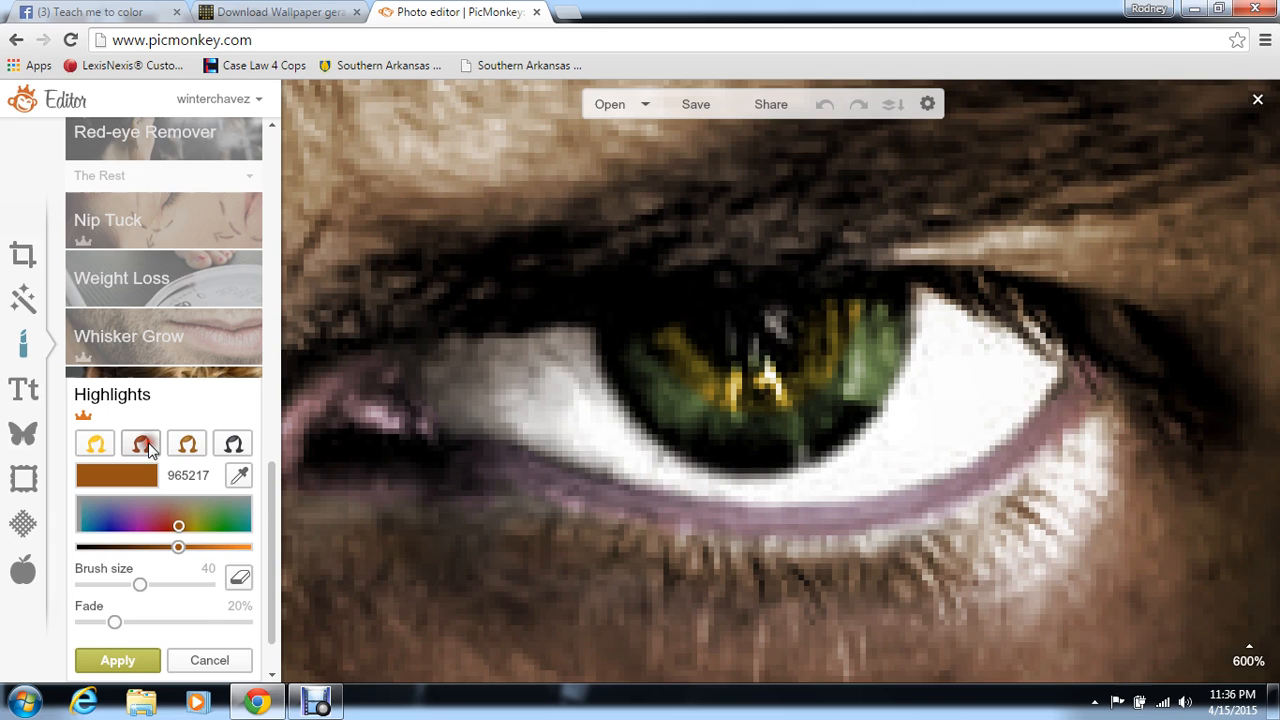
click(134, 548)
drag(134, 548, 129, 548)
click(99, 586)
drag(102, 590, 96, 590)
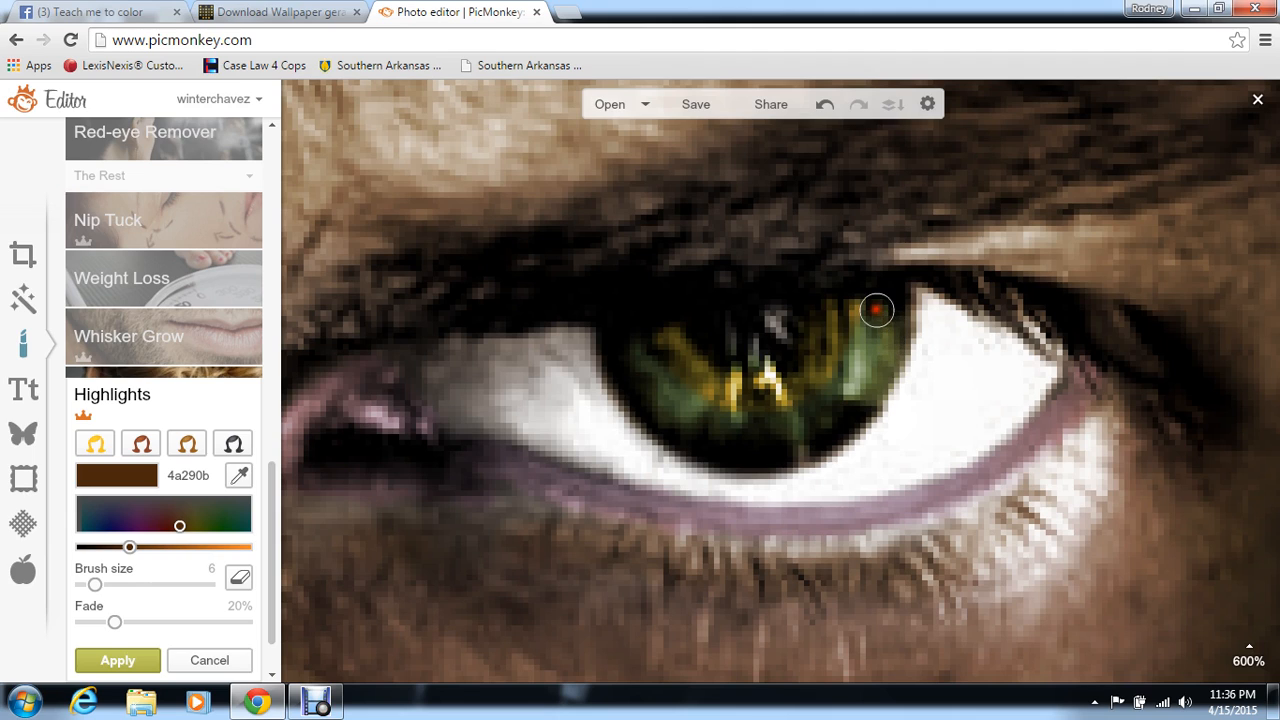
drag(877, 344, 860, 395)
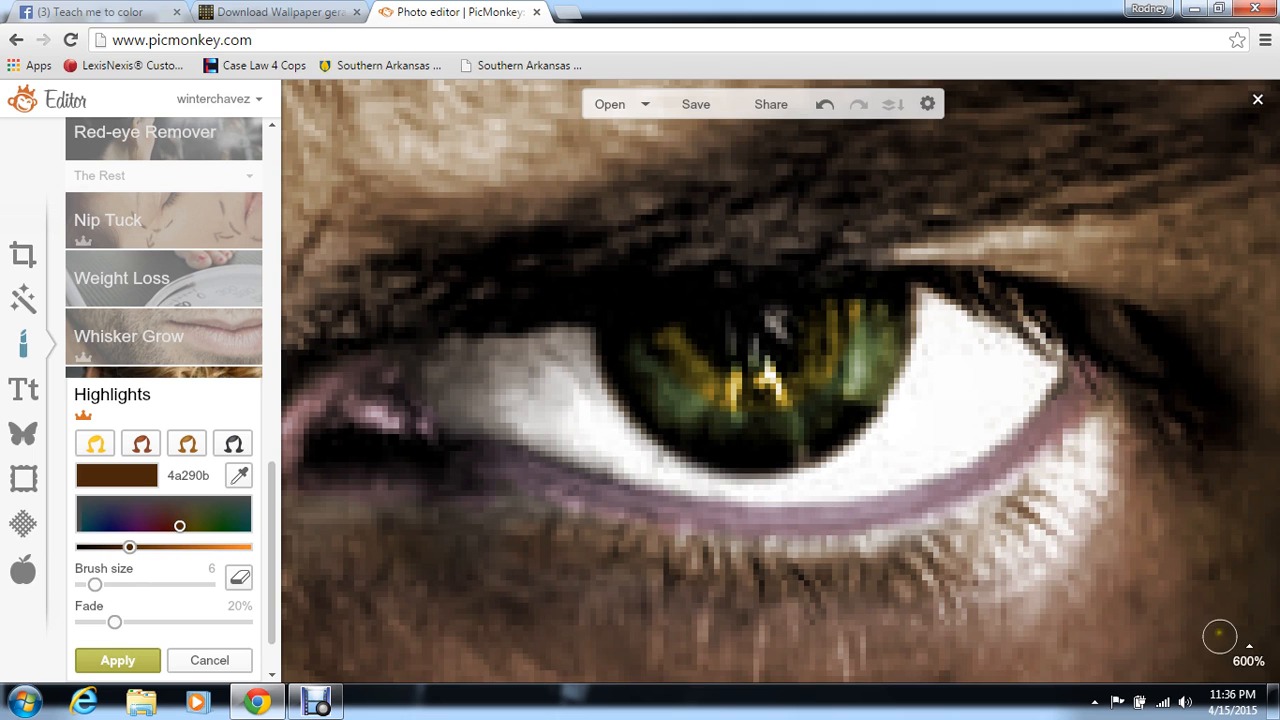
Step: Compare the iris with the whole face, set the dark brown highlight's Fade to 0% and apply it
click(1248, 620)
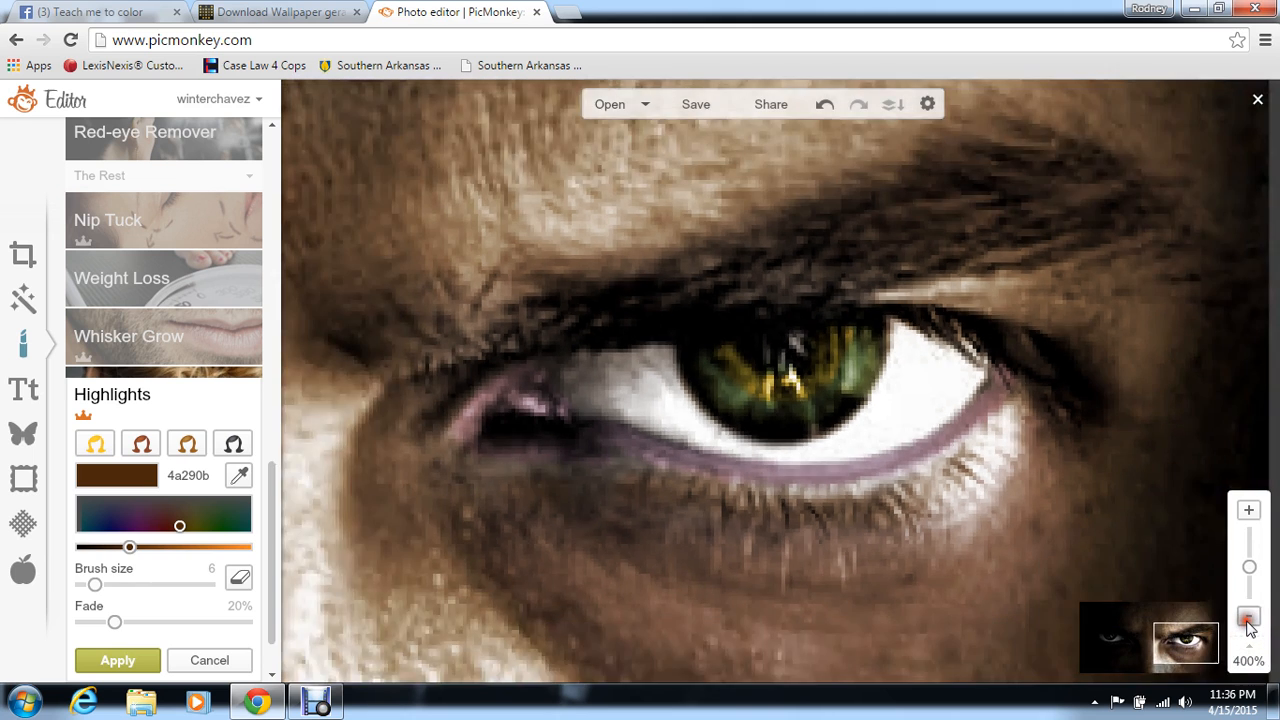
click(1248, 620)
click(1248, 620)
click(1248, 620)
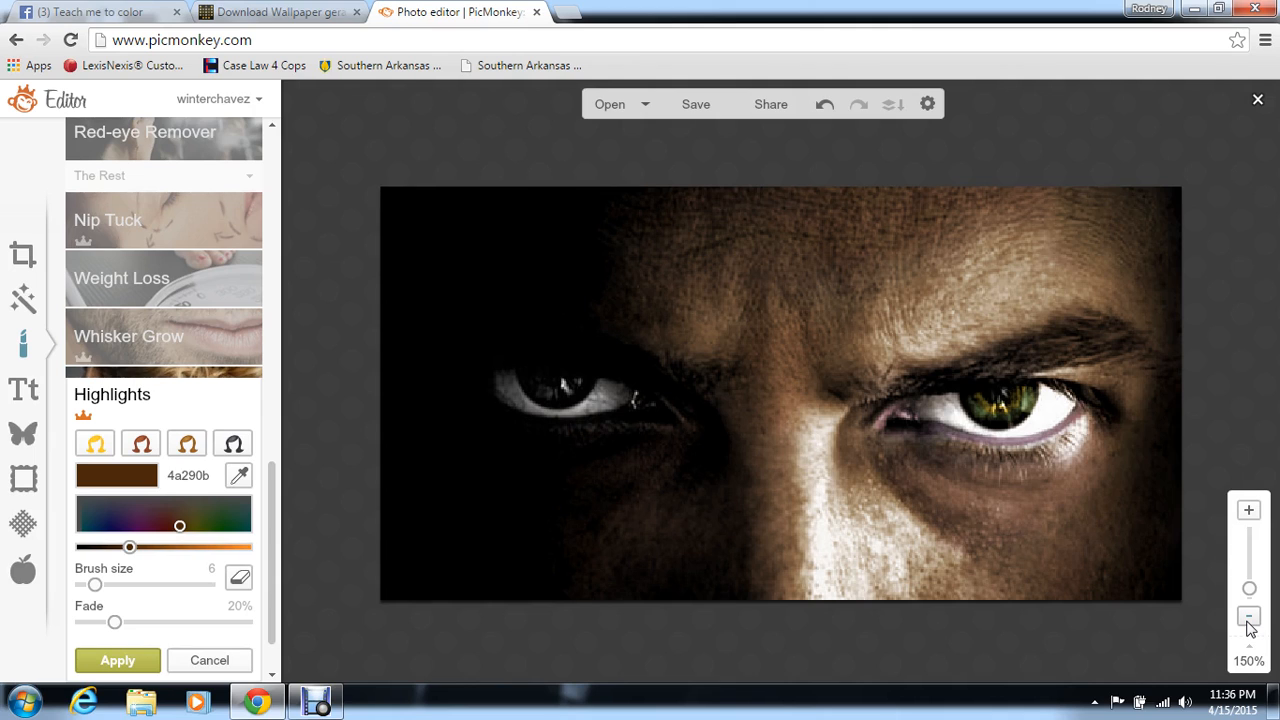
click(1248, 618)
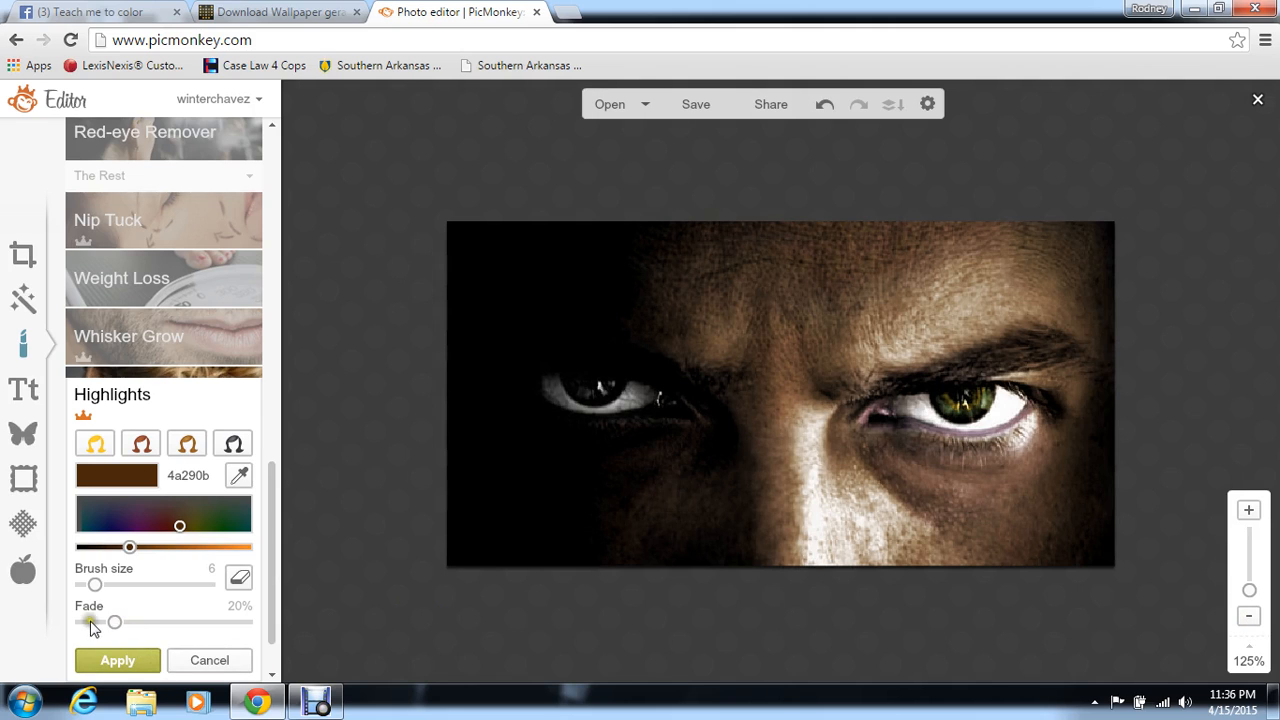
click(83, 622)
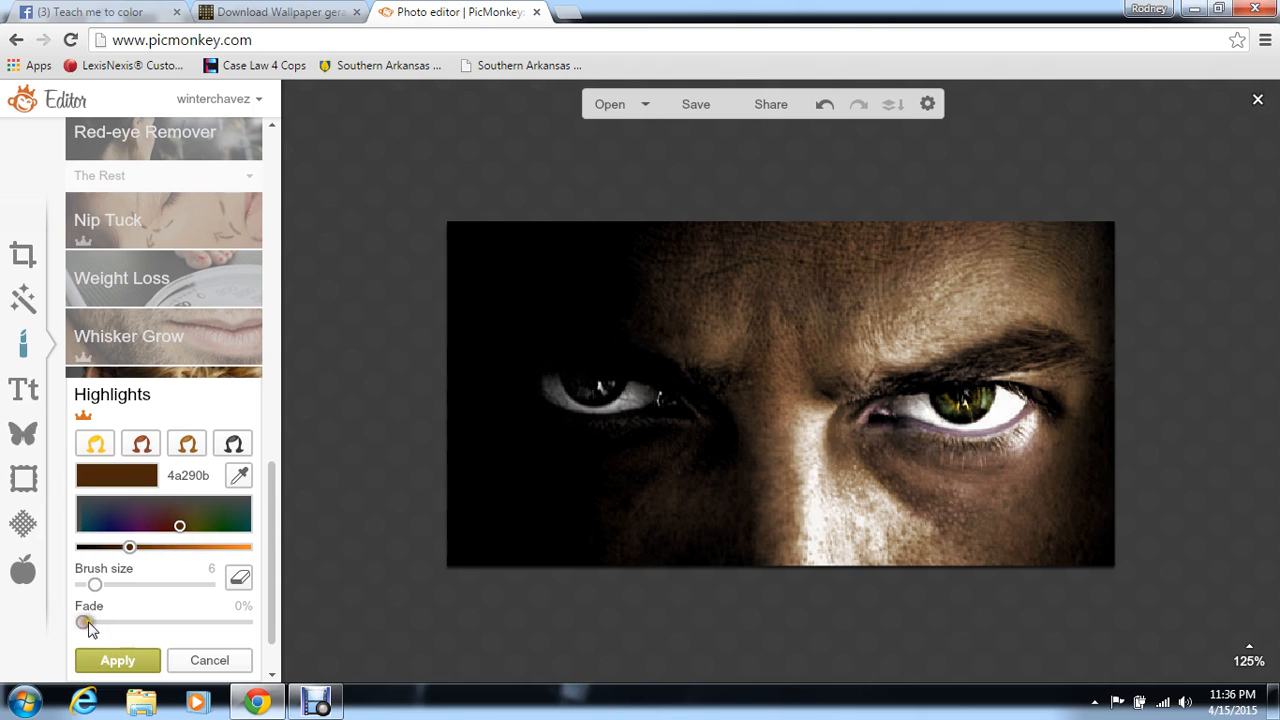
click(140, 655)
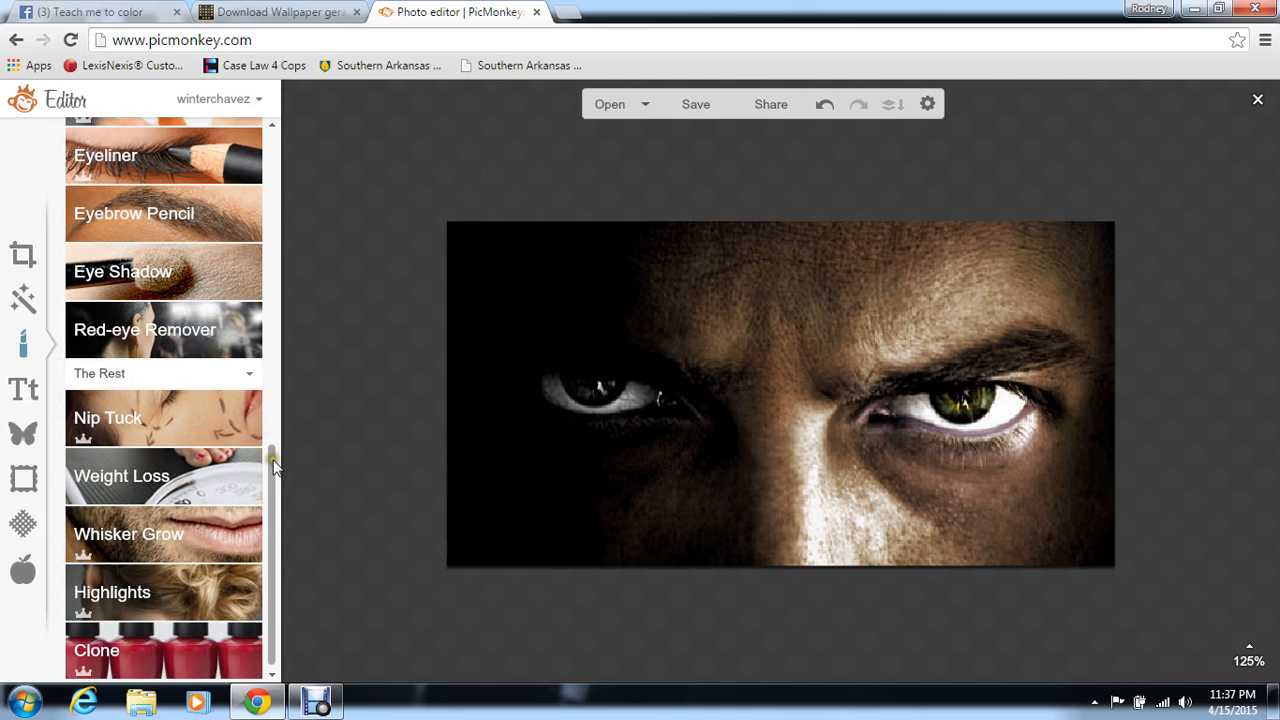
Step: Smooth the skin on the forehead, nose and cheek with Natural Airbrush at brush size 40, set Fade to 37% and apply it
drag(272, 465, 300, 420)
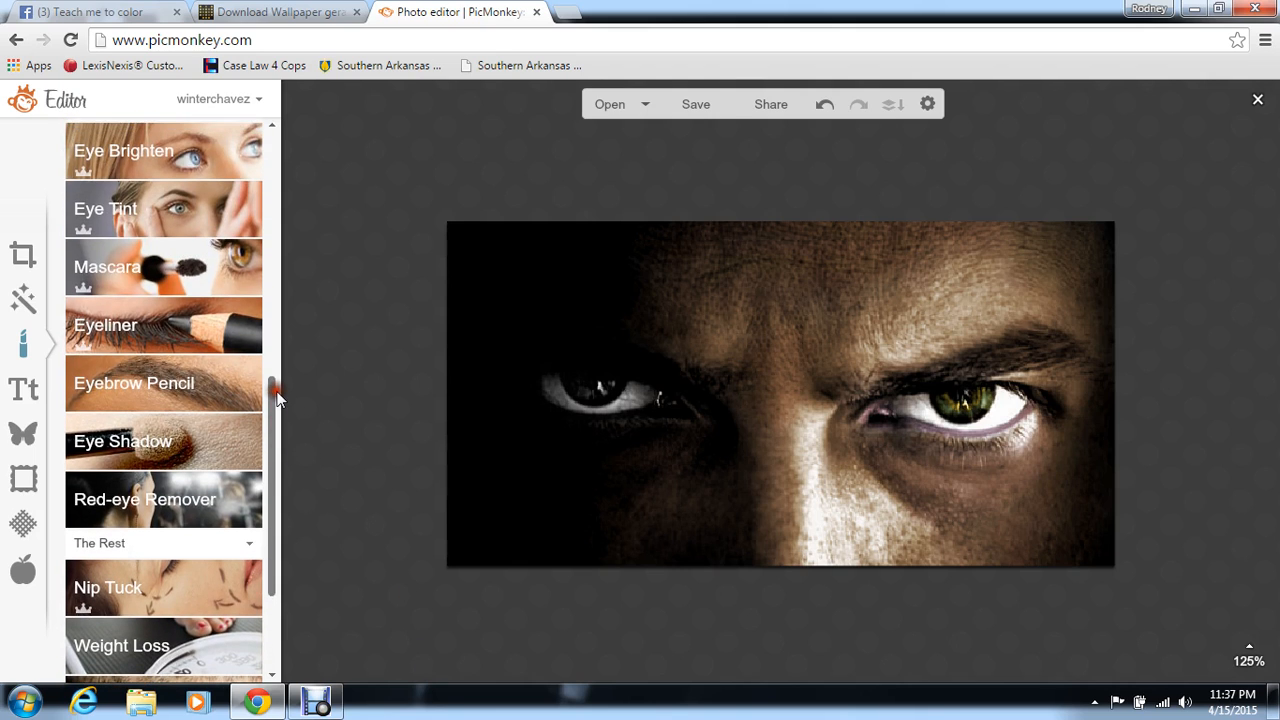
scroll(279, 220, up, 10)
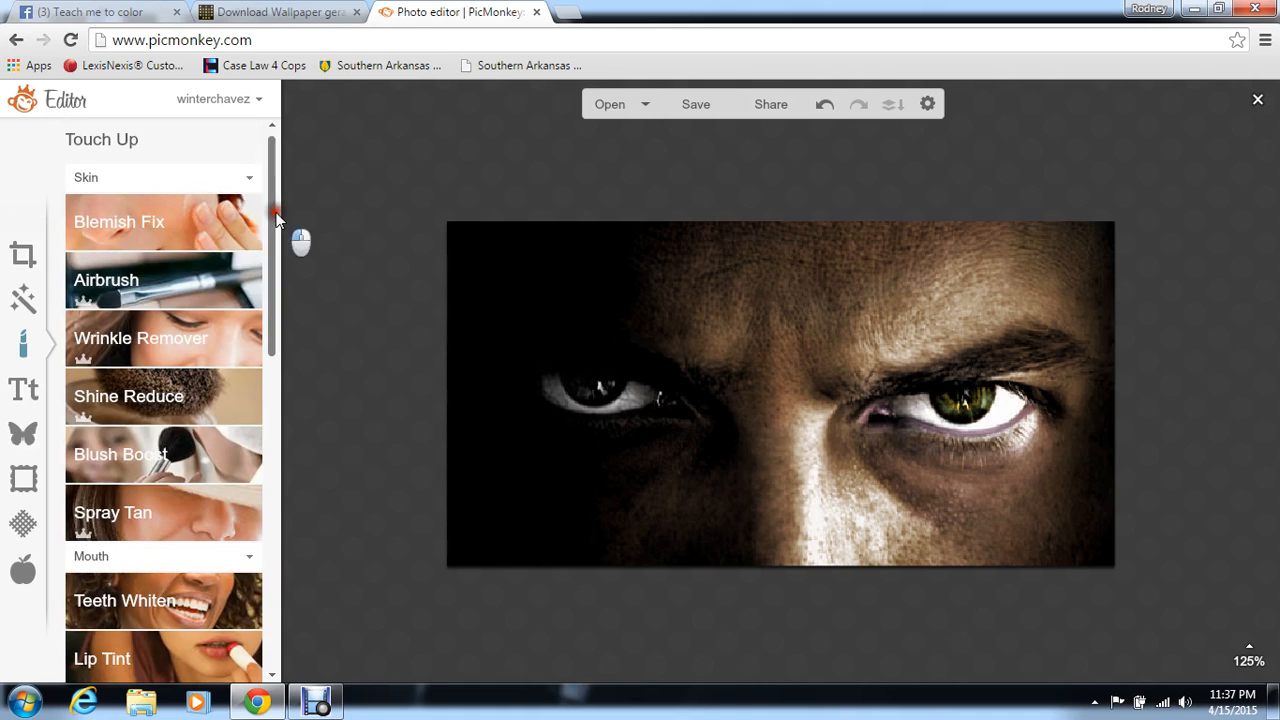
click(196, 279)
mouse_move(701, 271)
mouse_down()
mouse_move(892, 279)
mouse_move(757, 317)
mouse_move(832, 316)
mouse_move(744, 344)
mouse_move(685, 321)
mouse_move(662, 287)
mouse_move(763, 364)
mouse_move(858, 340)
mouse_move(768, 334)
mouse_move(907, 317)
mouse_move(983, 280)
mouse_move(908, 298)
mouse_move(903, 331)
mouse_move(973, 298)
mouse_move(1058, 303)
mouse_move(968, 256)
mouse_move(1040, 246)
mouse_move(1063, 258)
mouse_move(981, 205)
mouse_move(810, 240)
mouse_move(882, 253)
mouse_move(844, 276)
mouse_move(786, 251)
mouse_move(653, 238)
mouse_move(773, 234)
mouse_move(706, 272)
mouse_move(866, 390)
mouse_move(870, 455)
mouse_move(834, 469)
mouse_move(829, 432)
mouse_move(936, 507)
mouse_move(875, 468)
mouse_move(868, 520)
mouse_move(838, 482)
mouse_move(923, 546)
mouse_move(975, 541)
mouse_move(817, 509)
mouse_up()
mouse_move(720, 466)
mouse_down()
mouse_move(722, 545)
mouse_move(745, 492)
mouse_move(625, 468)
mouse_move(690, 450)
mouse_move(703, 463)
mouse_move(620, 520)
mouse_move(692, 519)
mouse_move(627, 543)
mouse_move(698, 543)
mouse_move(717, 445)
mouse_move(744, 419)
mouse_move(740, 380)
mouse_move(704, 345)
mouse_move(658, 322)
mouse_up()
mouse_move(1022, 284)
mouse_down()
mouse_move(1106, 318)
mouse_move(1091, 246)
mouse_move(1098, 366)
mouse_move(1068, 459)
mouse_move(1081, 501)
mouse_move(1096, 445)
mouse_move(1090, 545)
mouse_move(1076, 562)
mouse_move(1045, 514)
mouse_move(1006, 542)
mouse_move(1057, 565)
mouse_move(890, 556)
mouse_move(848, 484)
mouse_move(847, 566)
mouse_move(757, 518)
mouse_move(763, 439)
mouse_move(691, 242)
mouse_move(633, 266)
mouse_move(669, 323)
mouse_move(641, 289)
mouse_move(845, 228)
mouse_move(789, 221)
mouse_move(1105, 228)
mouse_move(715, 243)
mouse_up()
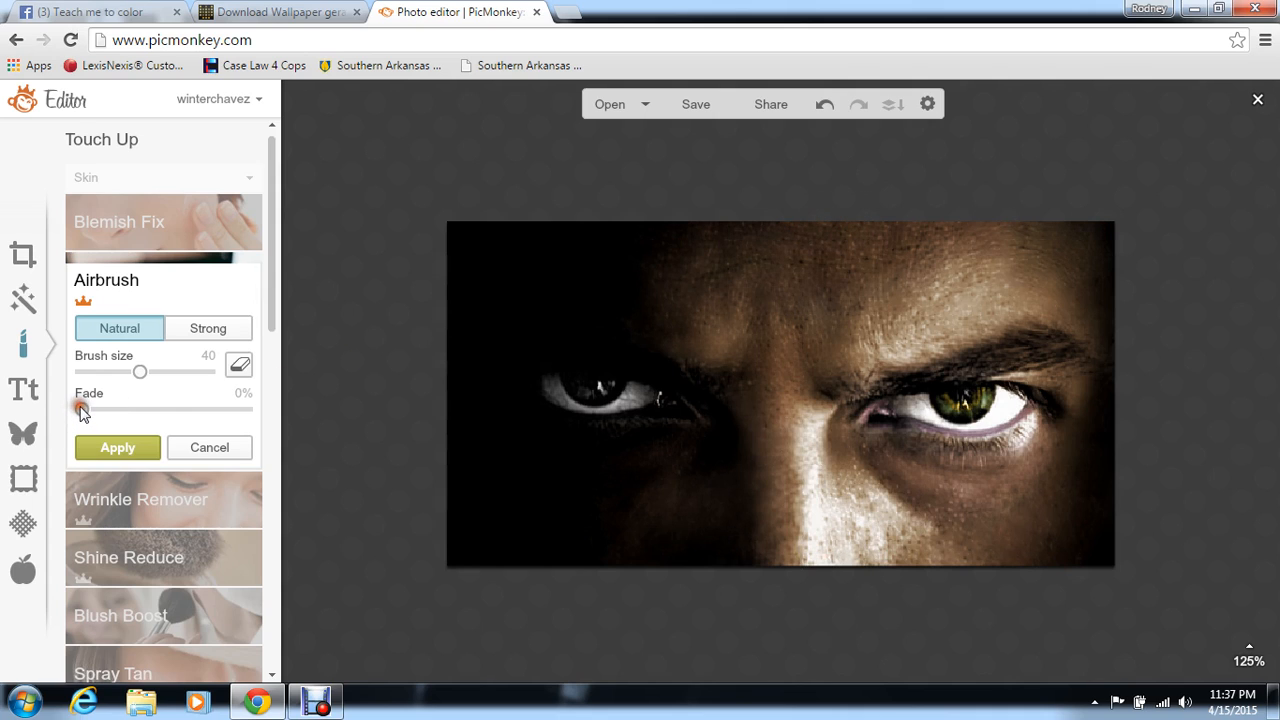
drag(113, 420, 145, 415)
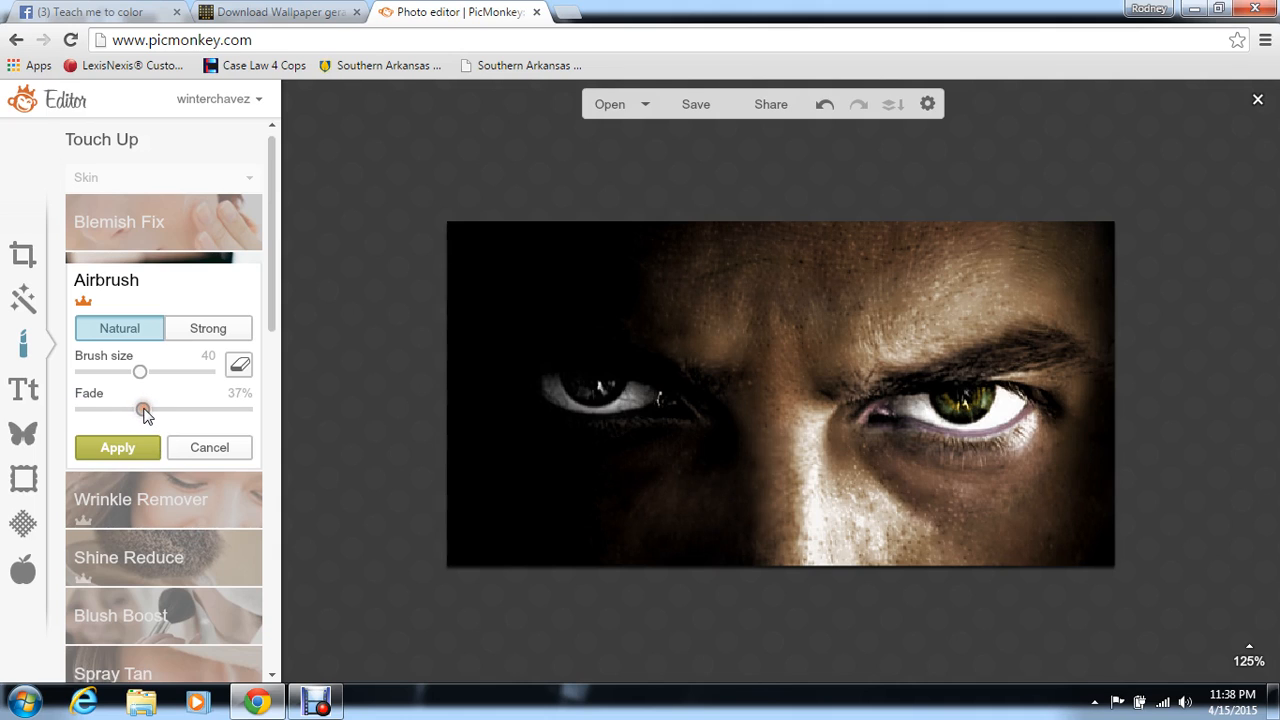
click(135, 446)
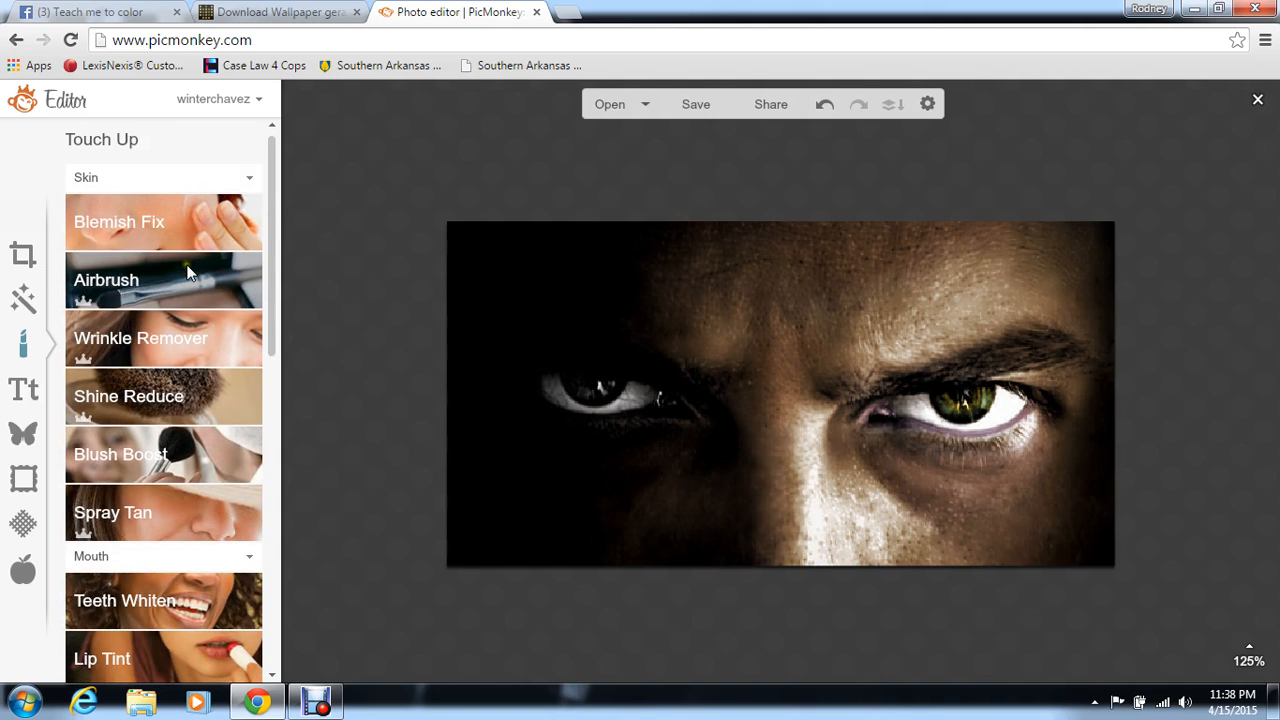
Step: Start a new Highlights effect and set its color to golden brown 8e7630
click(273, 638)
scroll(273, 640, down, 4)
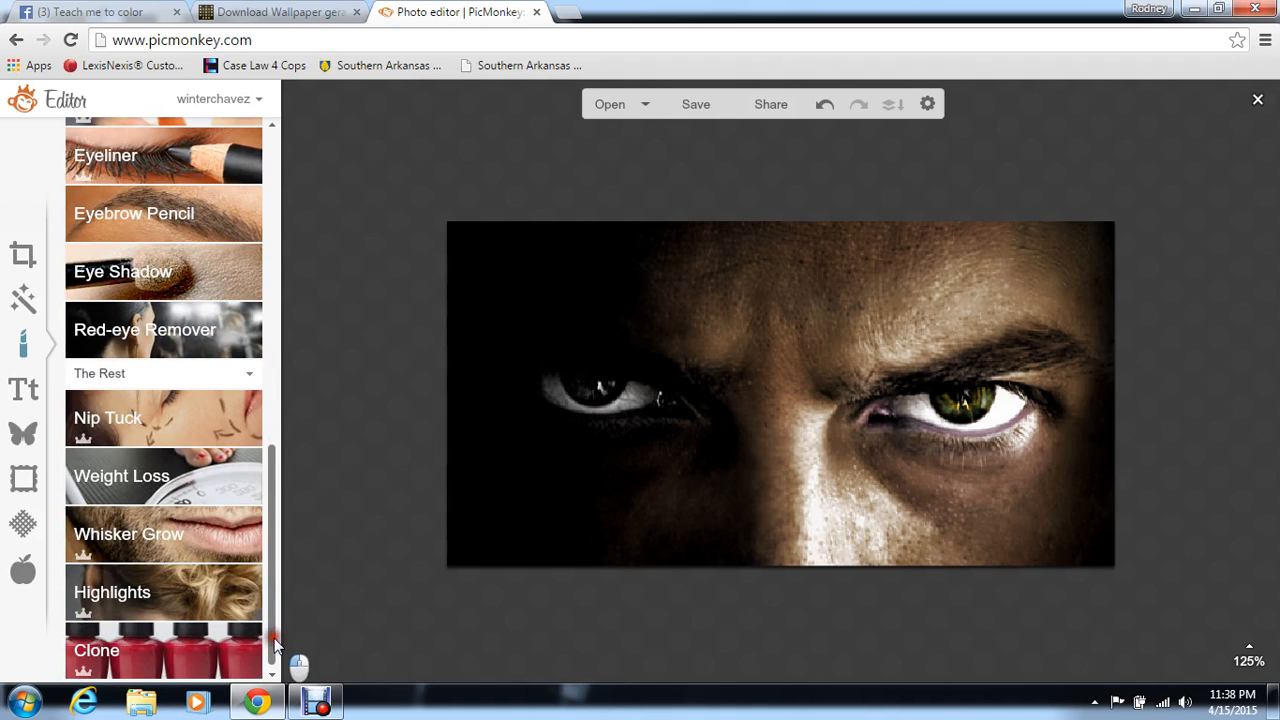
click(195, 554)
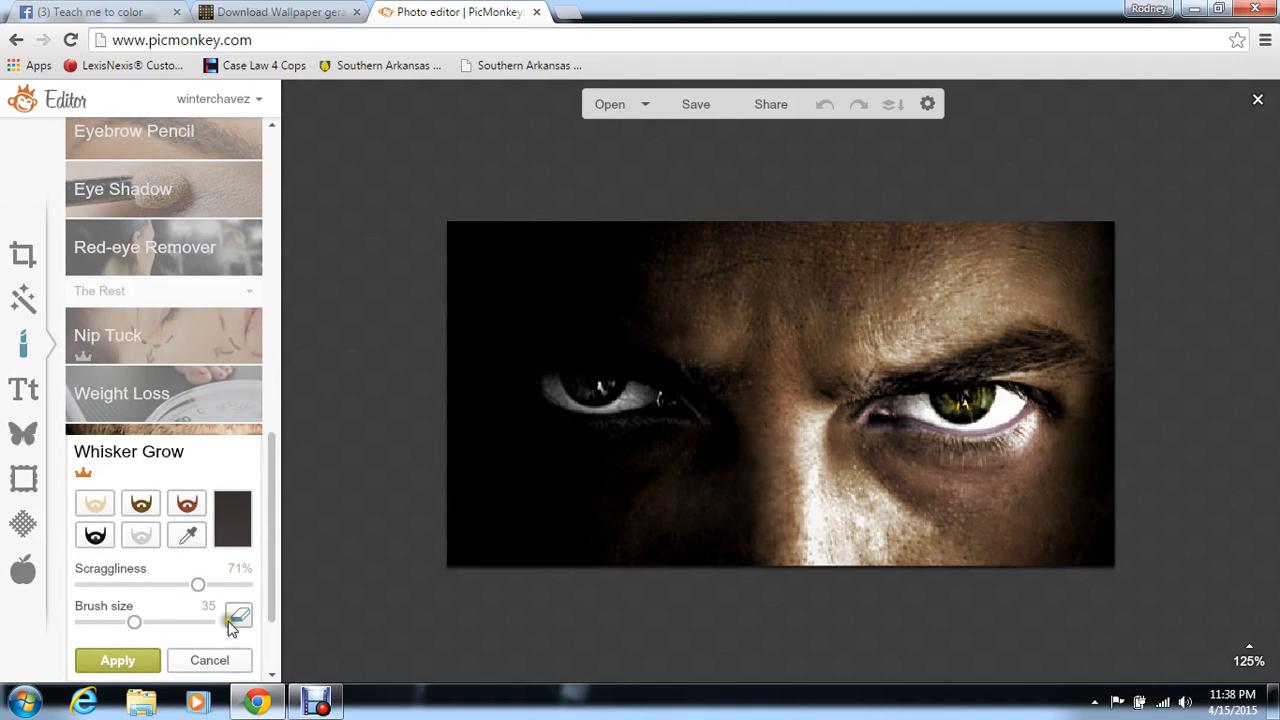
click(209, 660)
click(188, 610)
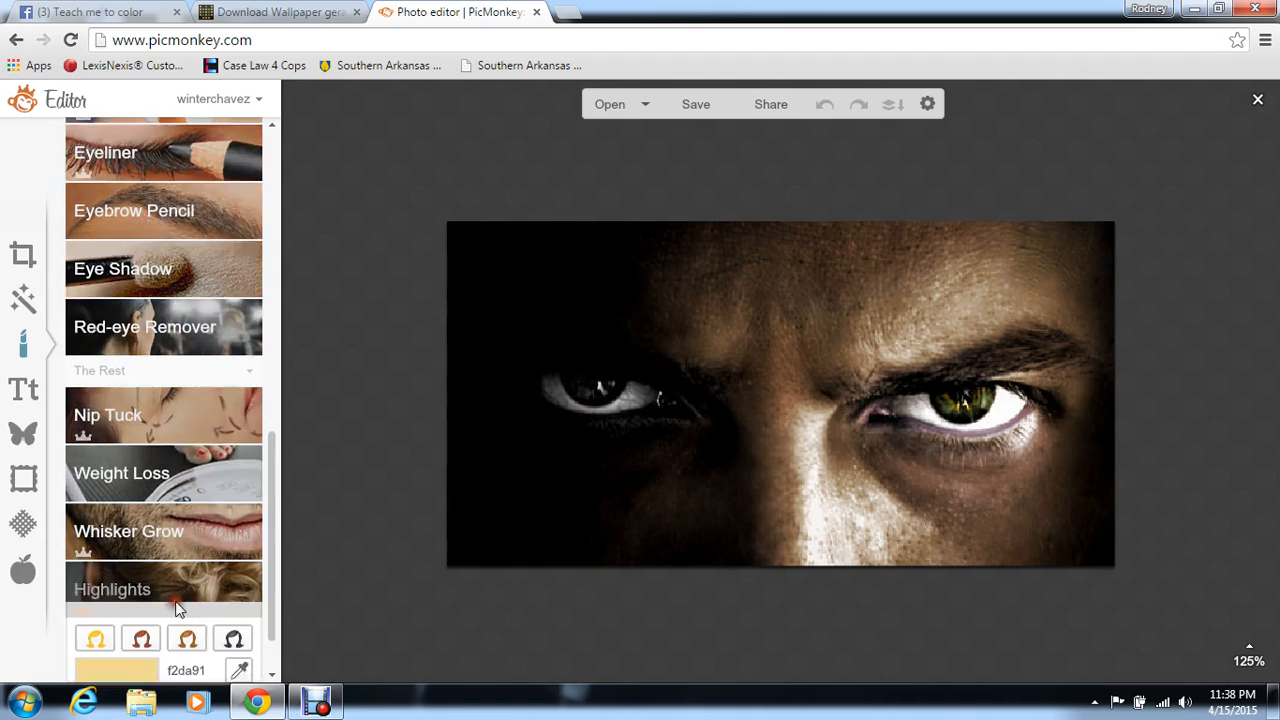
drag(187, 515, 189, 524)
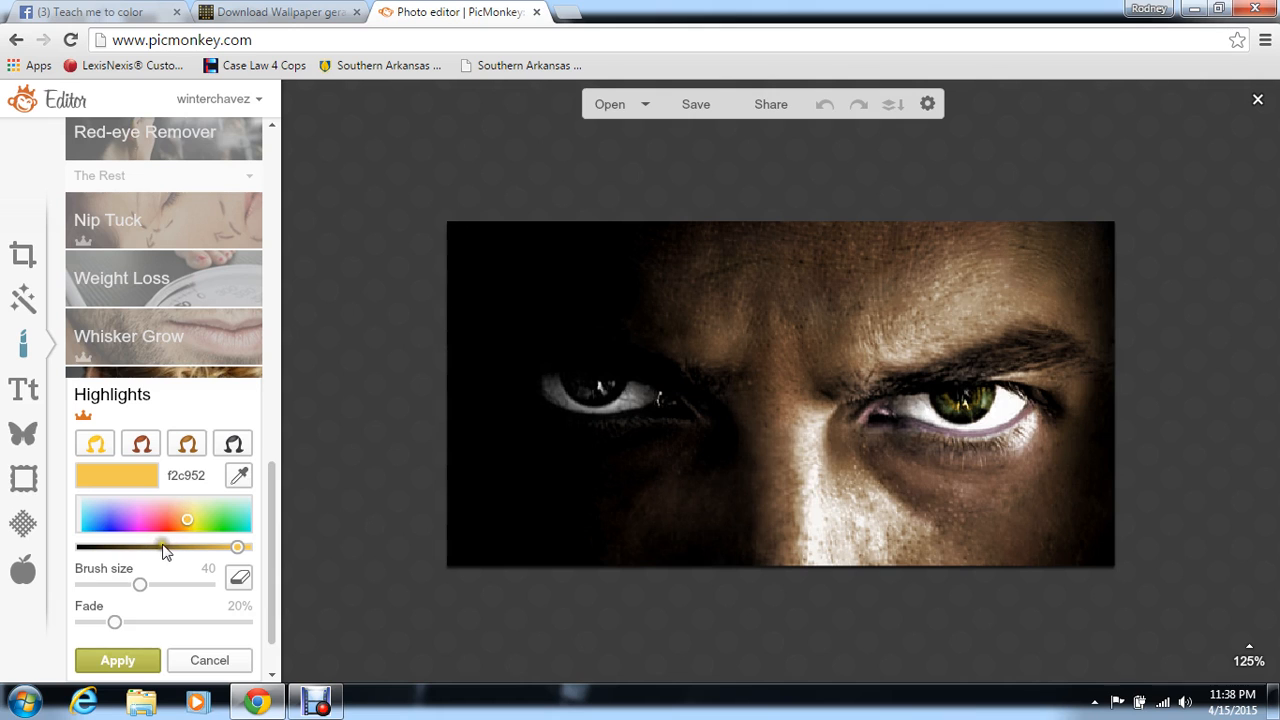
click(174, 547)
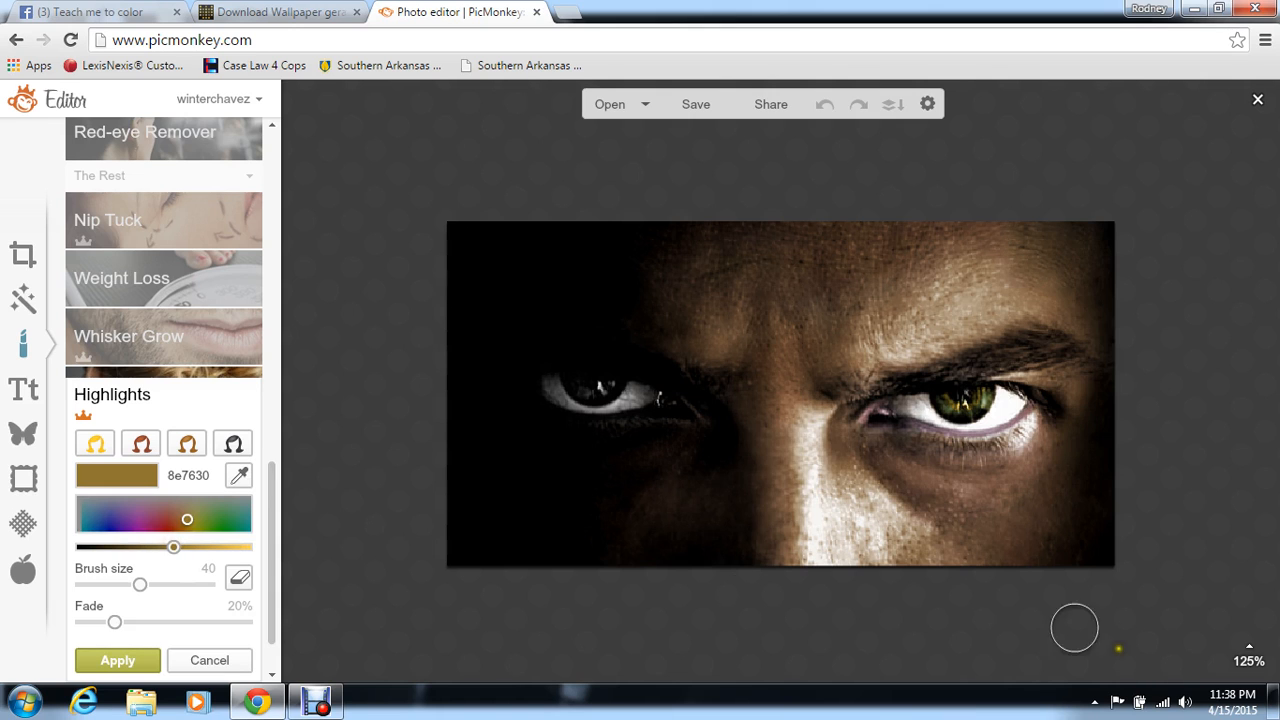
Step: Paint golden brown over the center of the shadowed eye's iris at brush size 10, set Fade to 4% and apply it
mouse_move(1250, 655)
drag(1249, 598, 1257, 565)
drag(1153, 637, 1098, 630)
drag(1251, 561, 1250, 553)
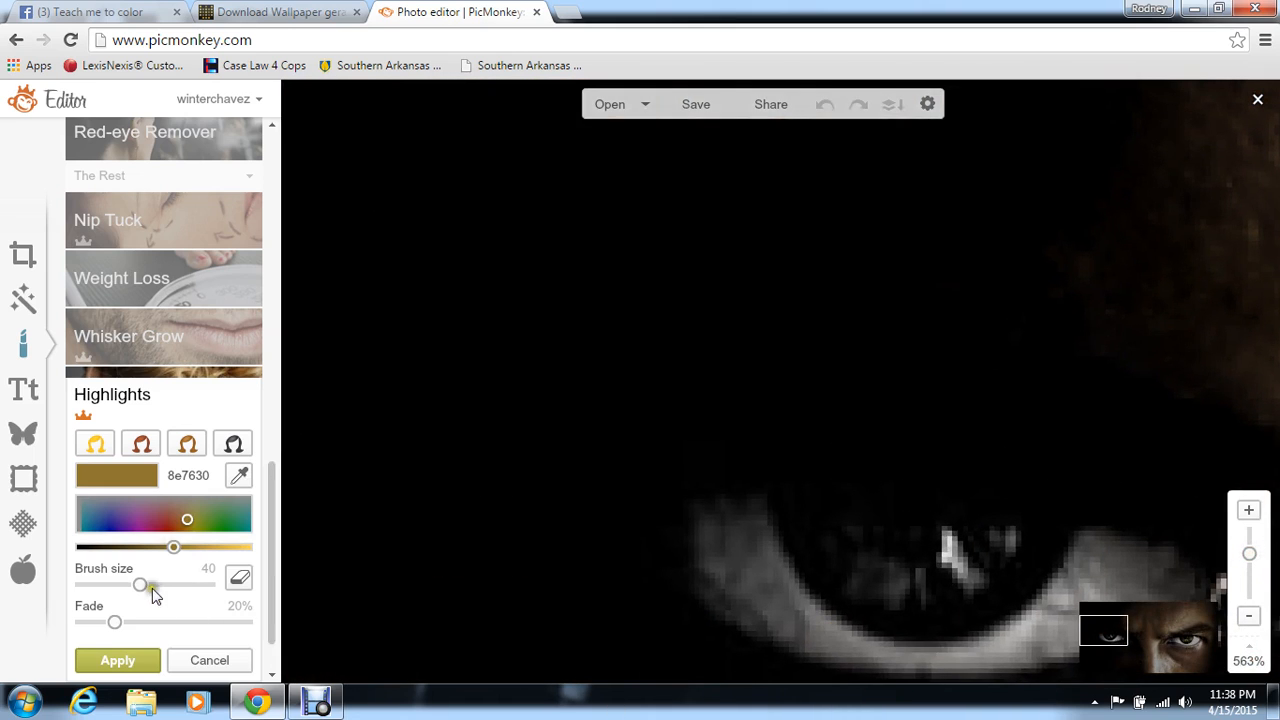
click(104, 584)
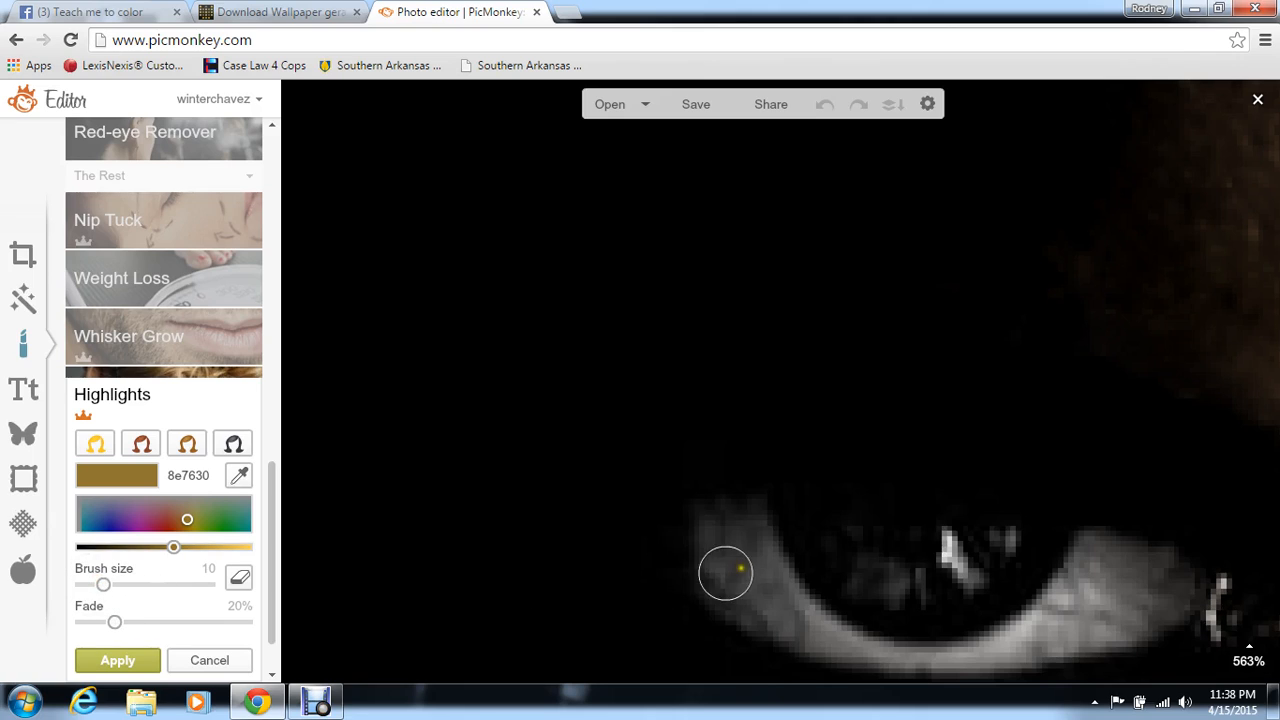
click(846, 525)
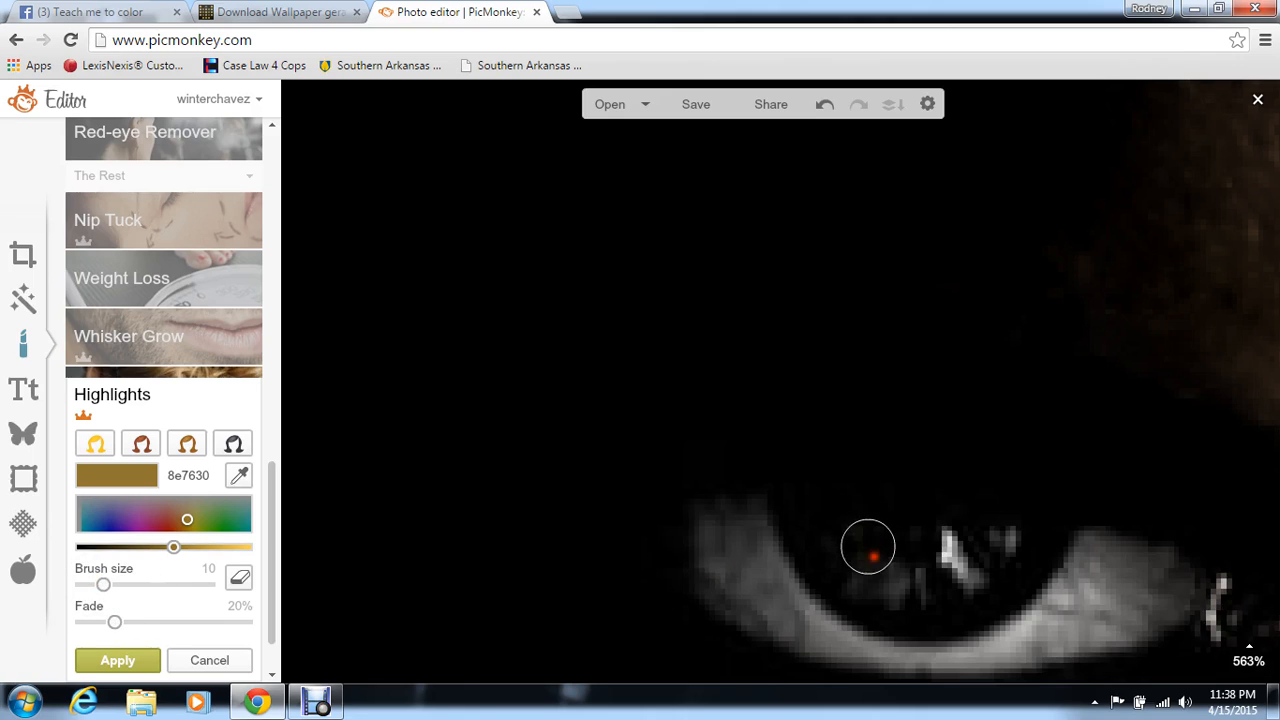
mouse_move(911, 557)
mouse_down()
mouse_move(948, 548)
mouse_move(947, 513)
mouse_move(916, 568)
mouse_move(883, 573)
mouse_move(847, 534)
mouse_move(883, 551)
mouse_move(950, 520)
mouse_up()
drag(114, 622, 89, 622)
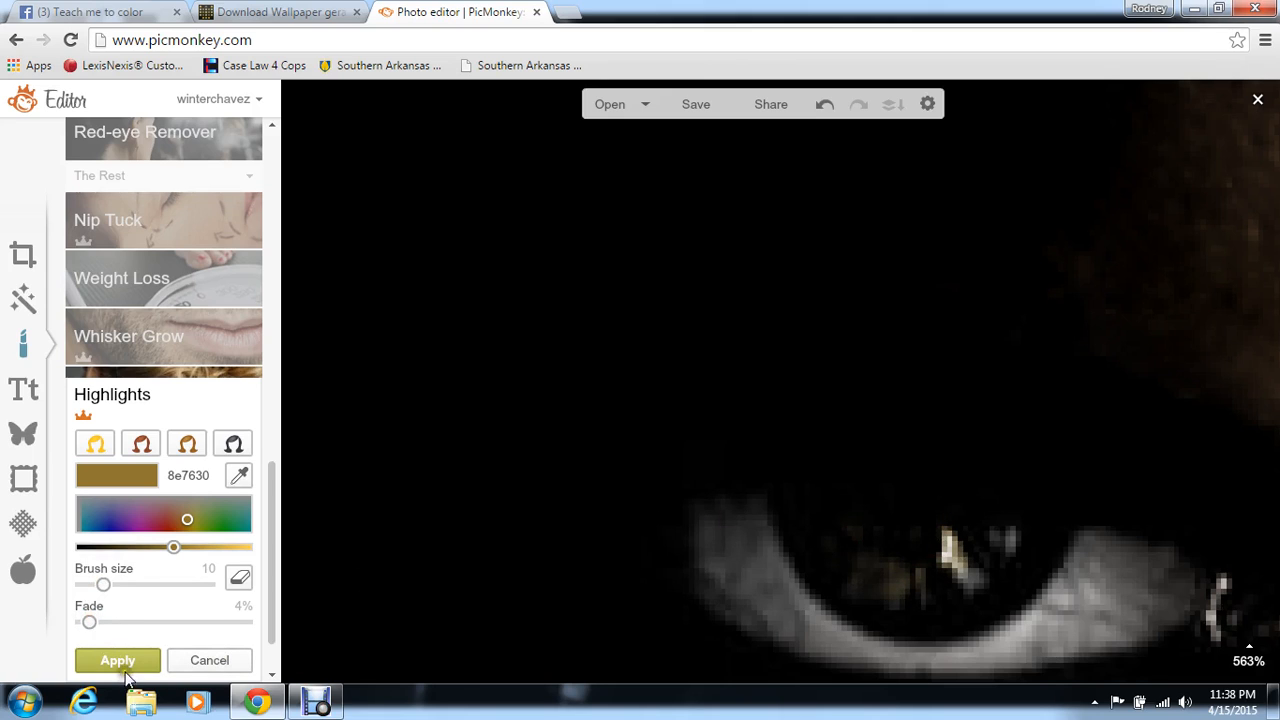
click(124, 668)
Step: Paint over the shadowed eye's iris with Highlights in dark green 1e4f10 at brush size 6, set Fade to 4% and apply it
click(133, 600)
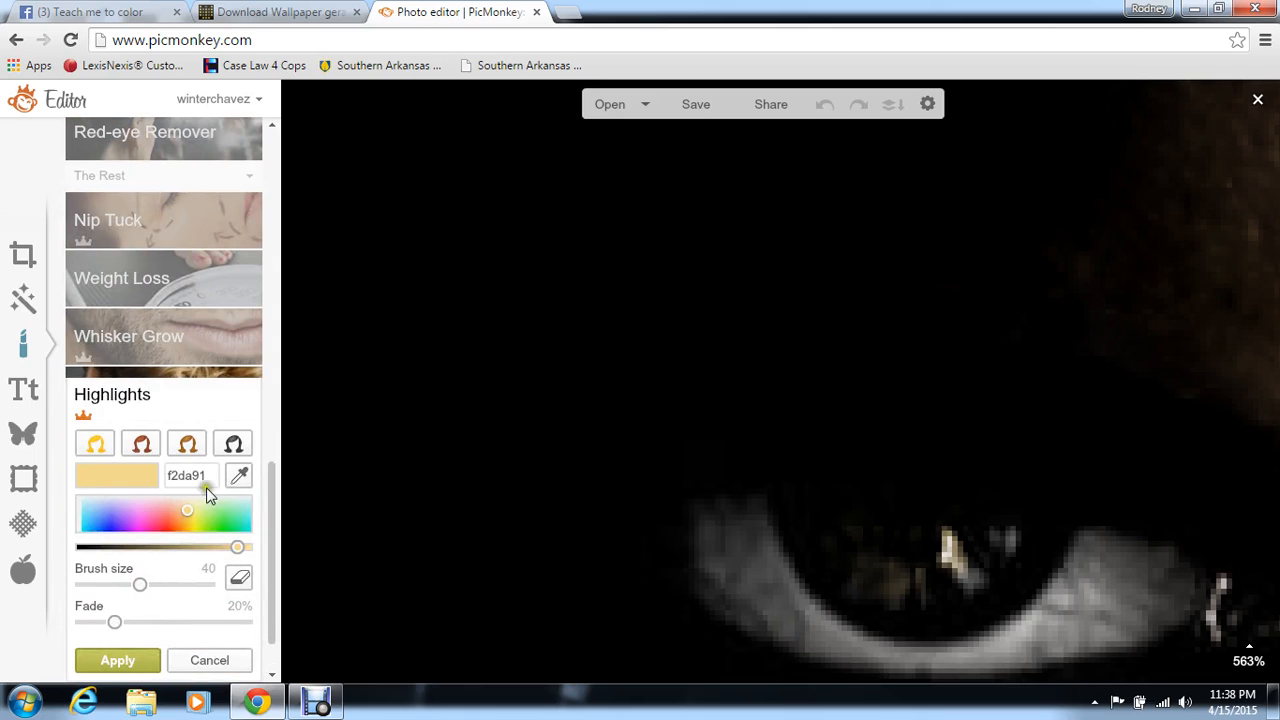
drag(203, 528, 217, 528)
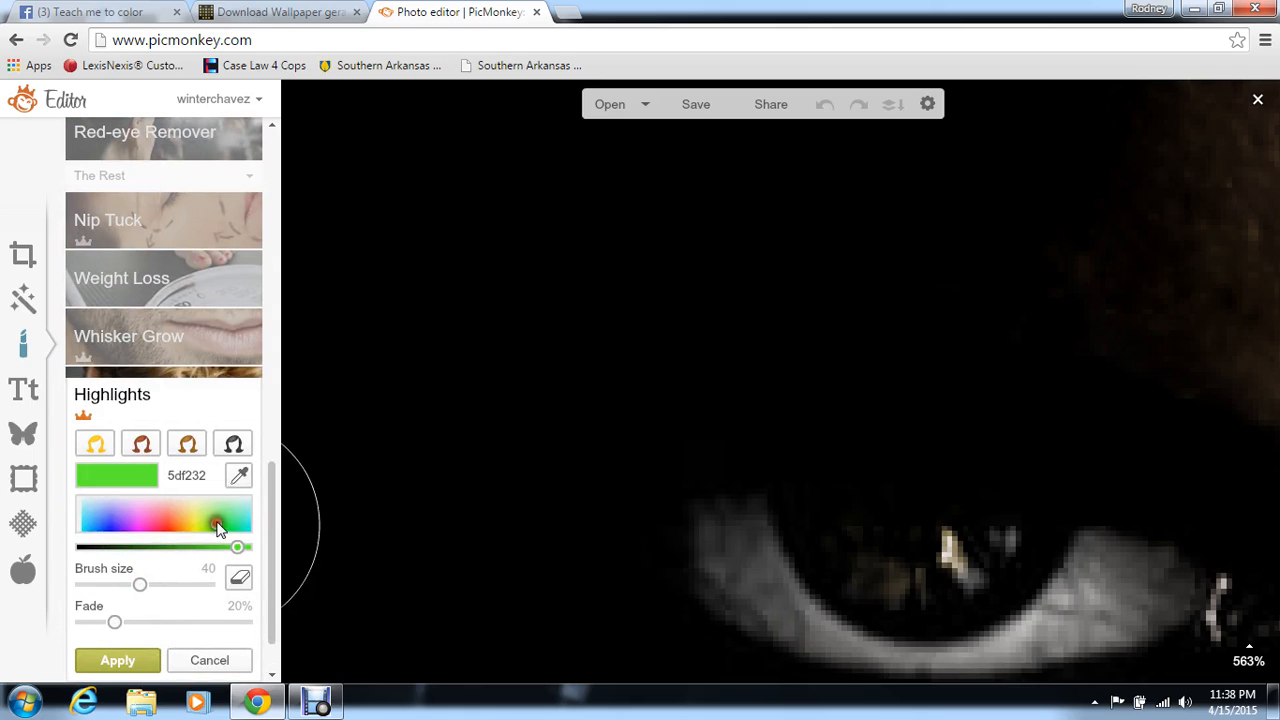
click(133, 548)
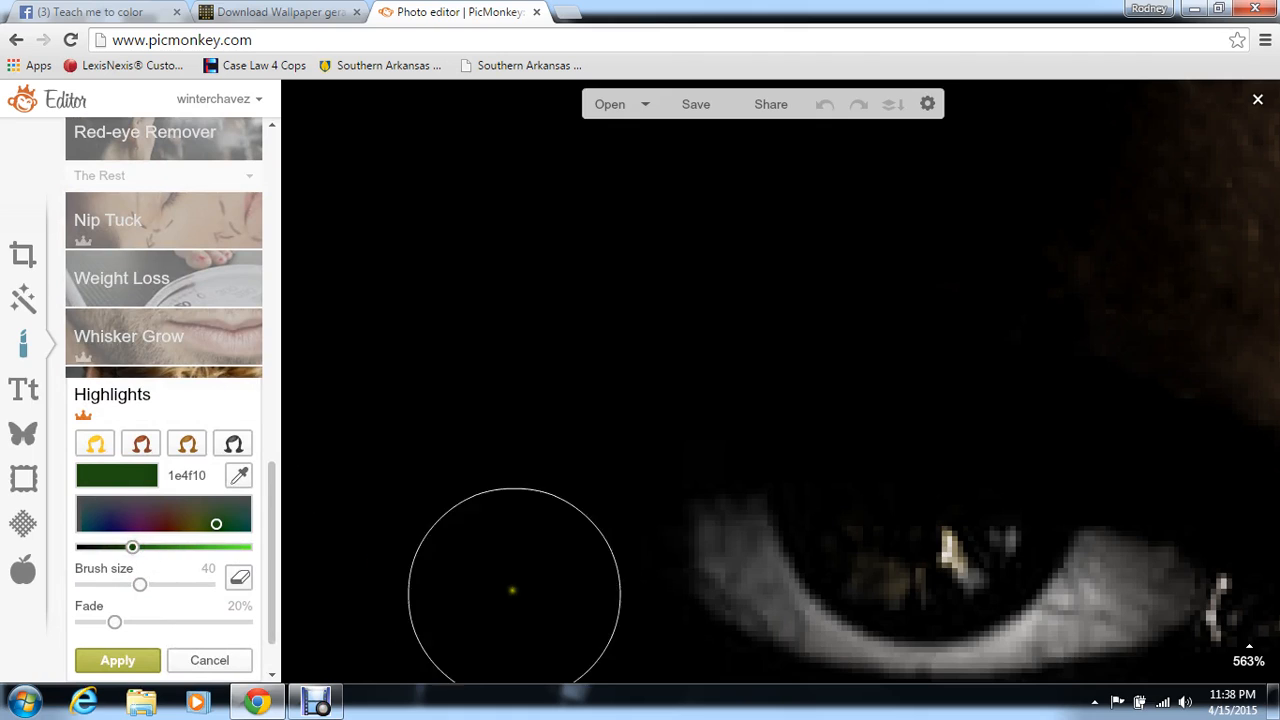
drag(140, 584, 96, 585)
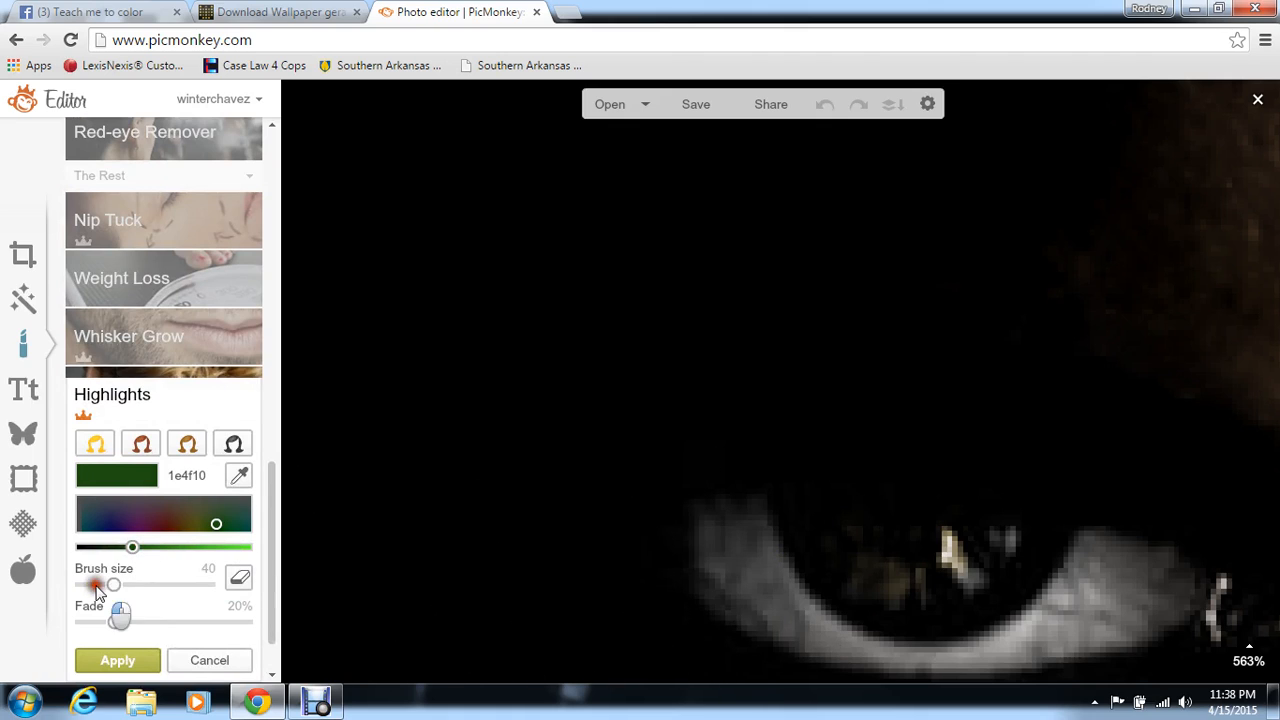
drag(978, 573, 1026, 525)
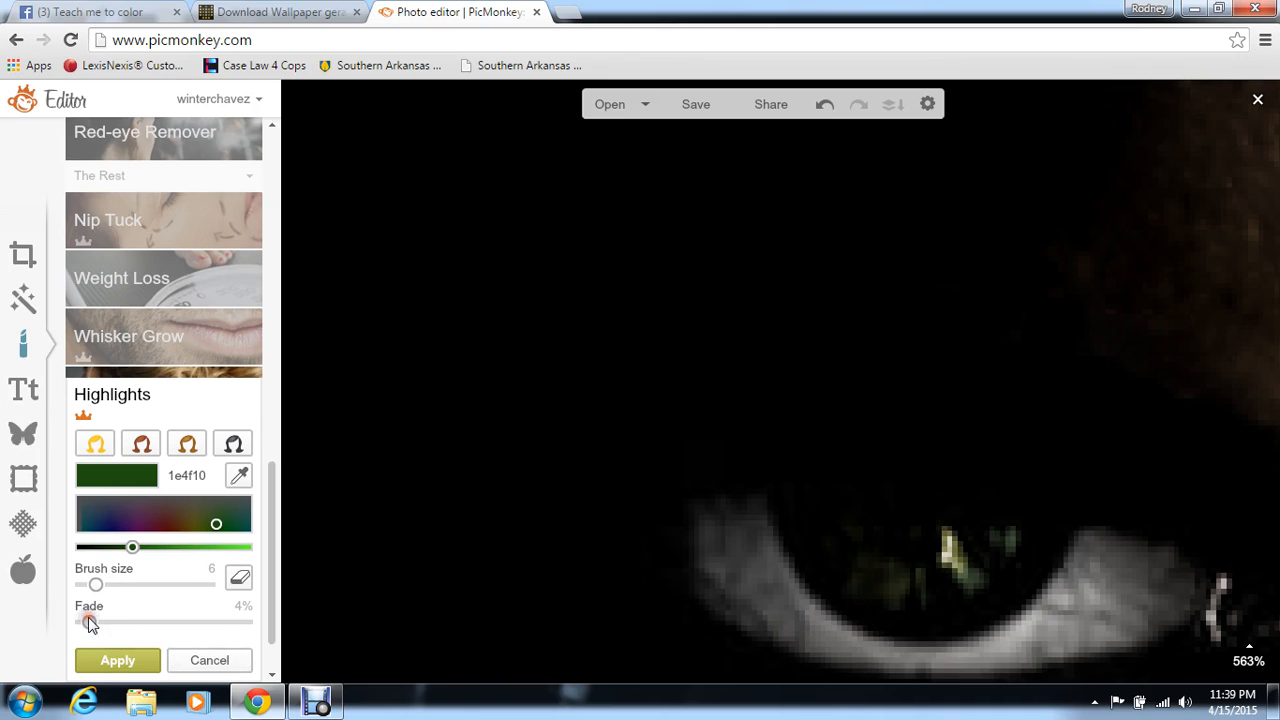
click(117, 658)
Step: Paint over the edge and center of the shadowed eye's iris with Highlights in brown 61350f at brush size 9
click(140, 588)
click(141, 443)
click(145, 547)
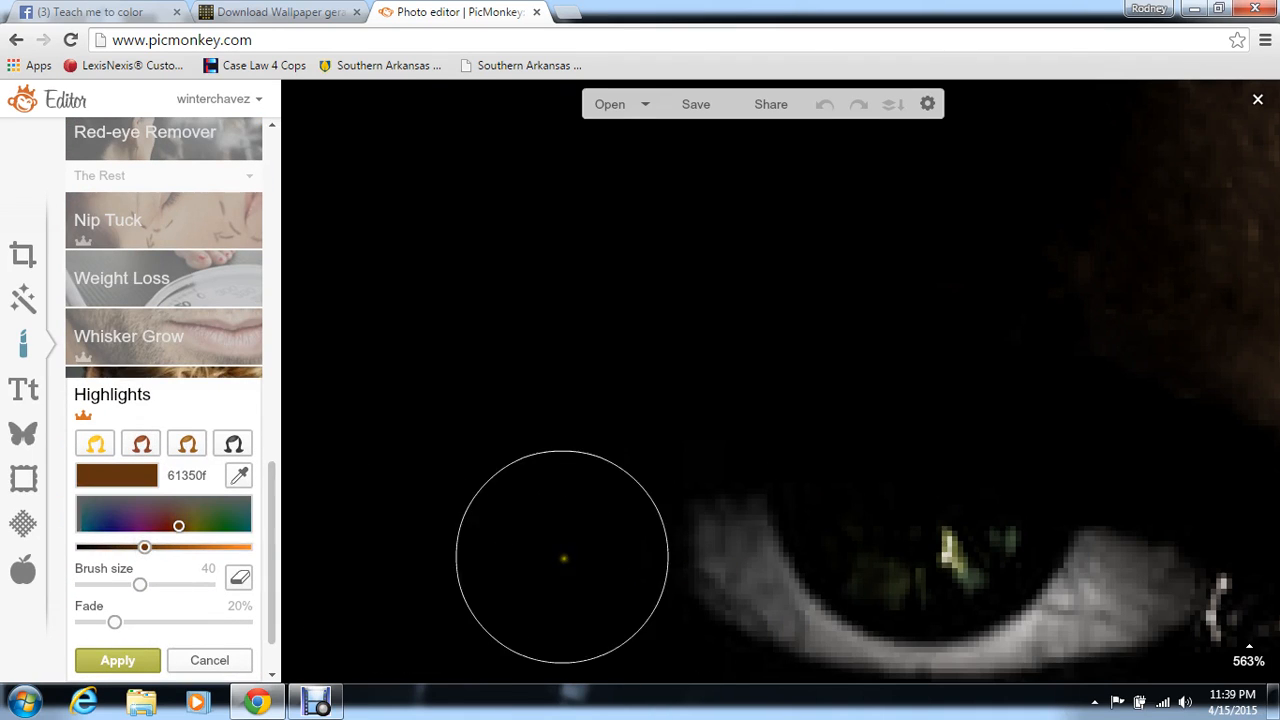
mouse_move(118, 590)
mouse_down()
mouse_move(100, 600)
mouse_move(102, 586)
mouse_up()
mouse_move(780, 503)
mouse_down()
mouse_move(831, 594)
mouse_move(923, 611)
mouse_move(994, 583)
mouse_move(1025, 541)
mouse_up()
click(1003, 551)
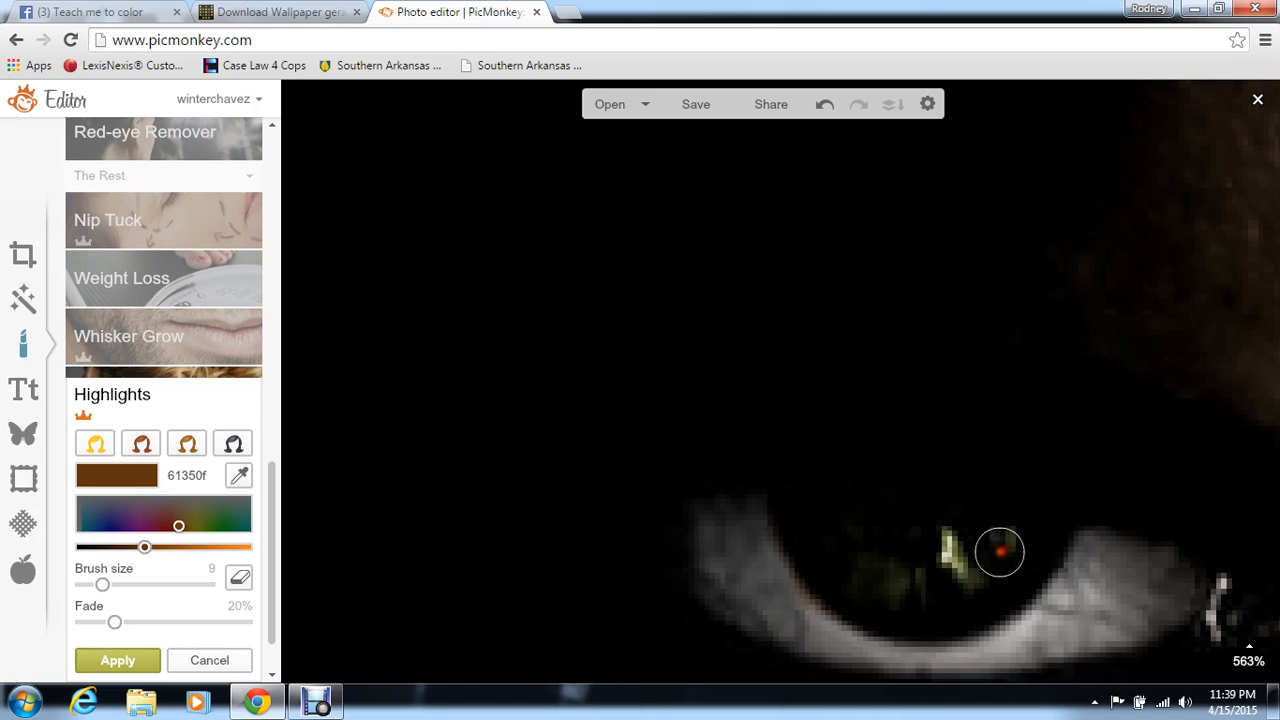
click(968, 583)
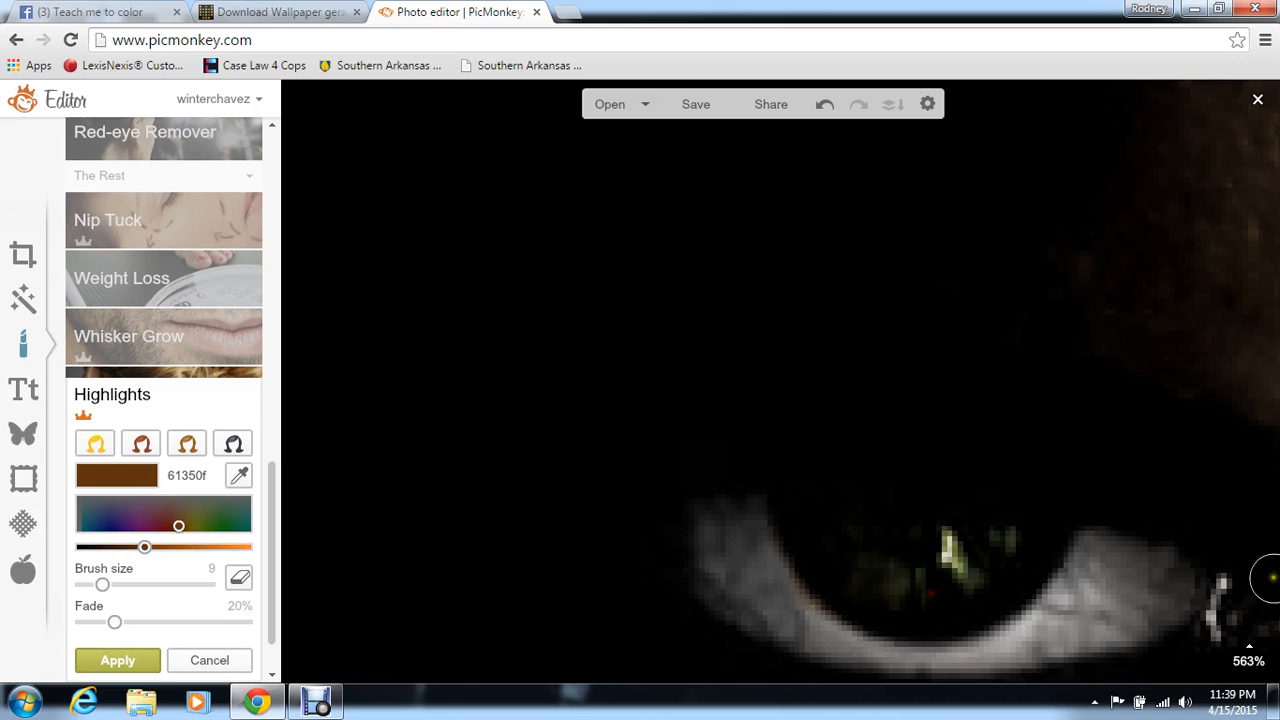
Step: Compare the shadowed iris with the whole face, lower the brown highlight's Fade to its minimum and apply it
mouse_move(1245, 660)
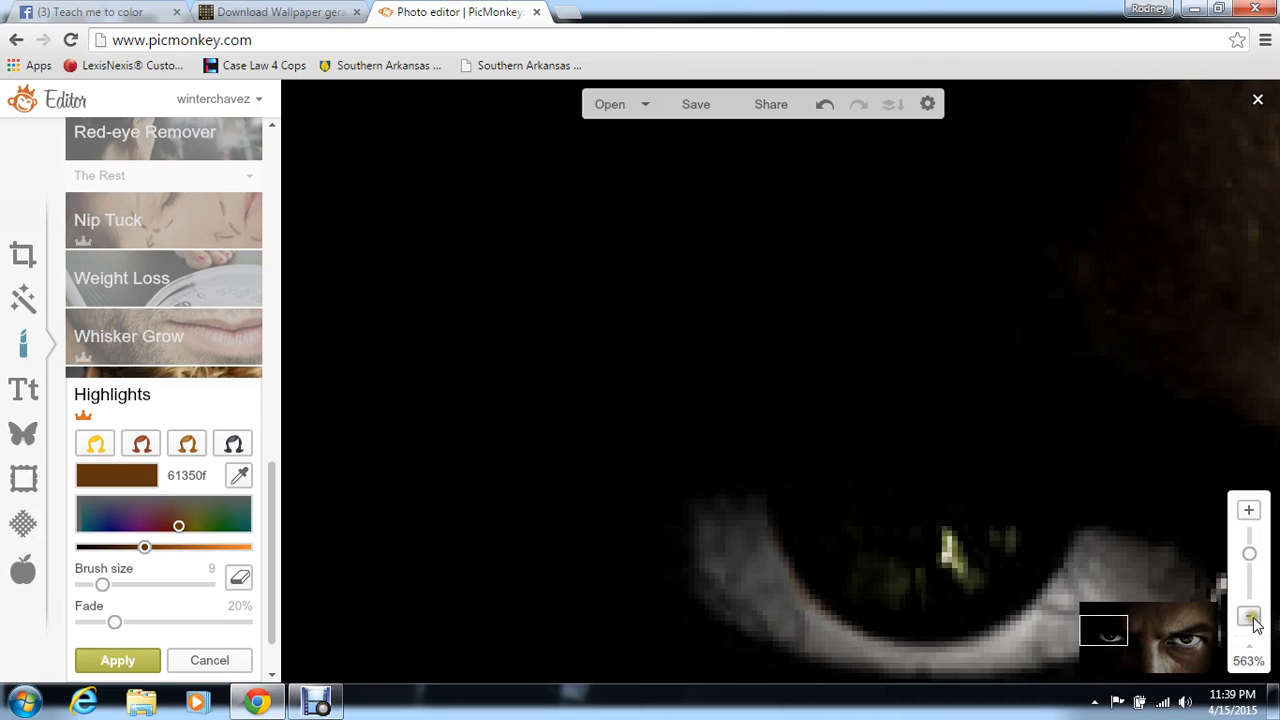
click(1250, 617)
click(1250, 617)
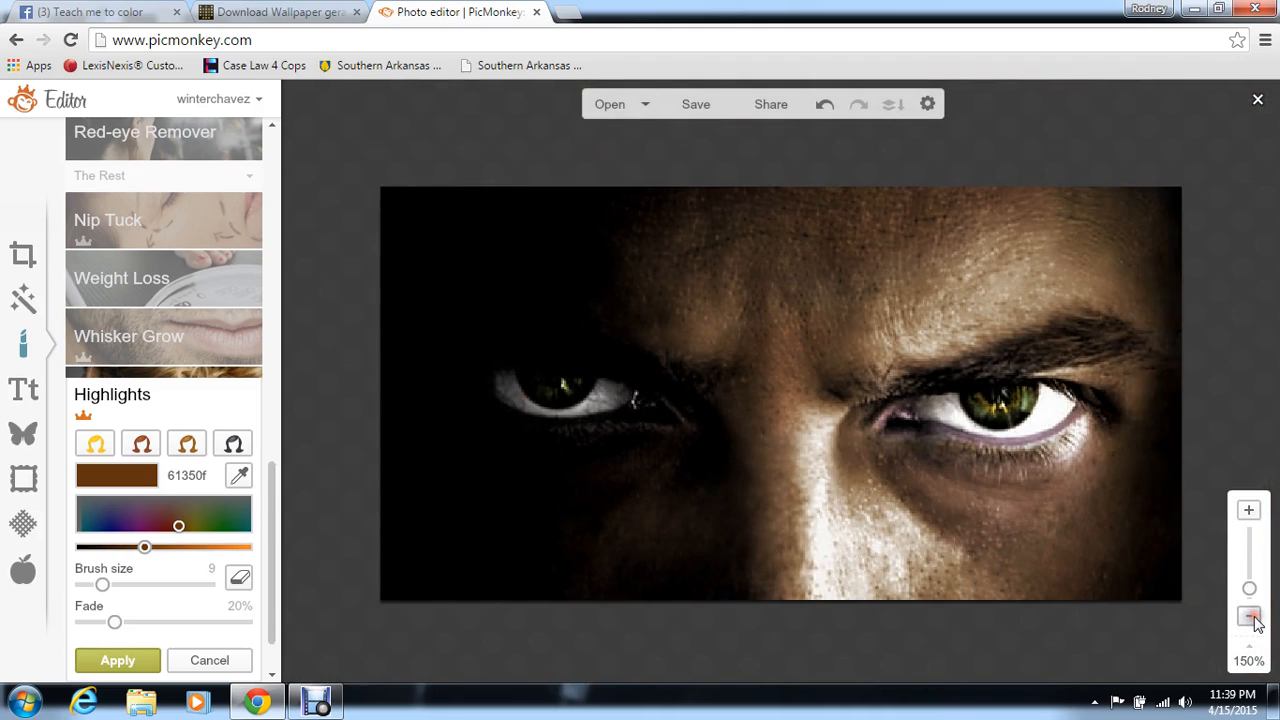
click(1250, 617)
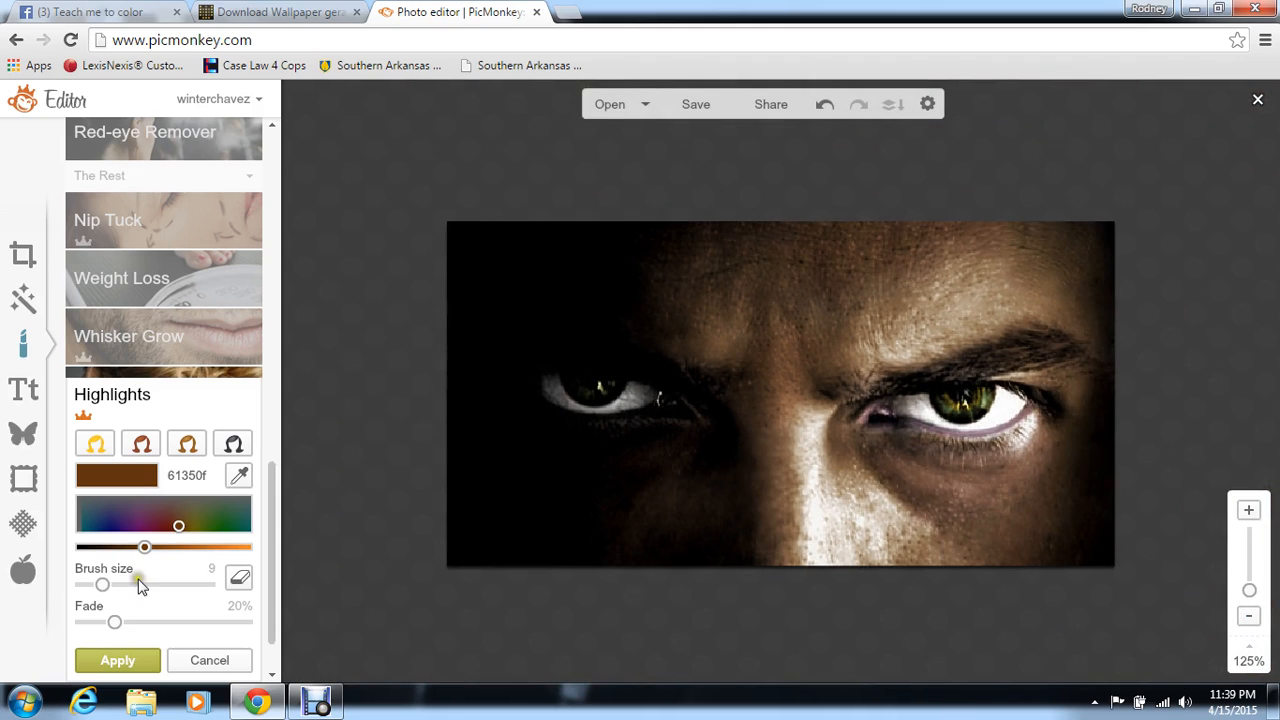
click(78, 624)
click(117, 660)
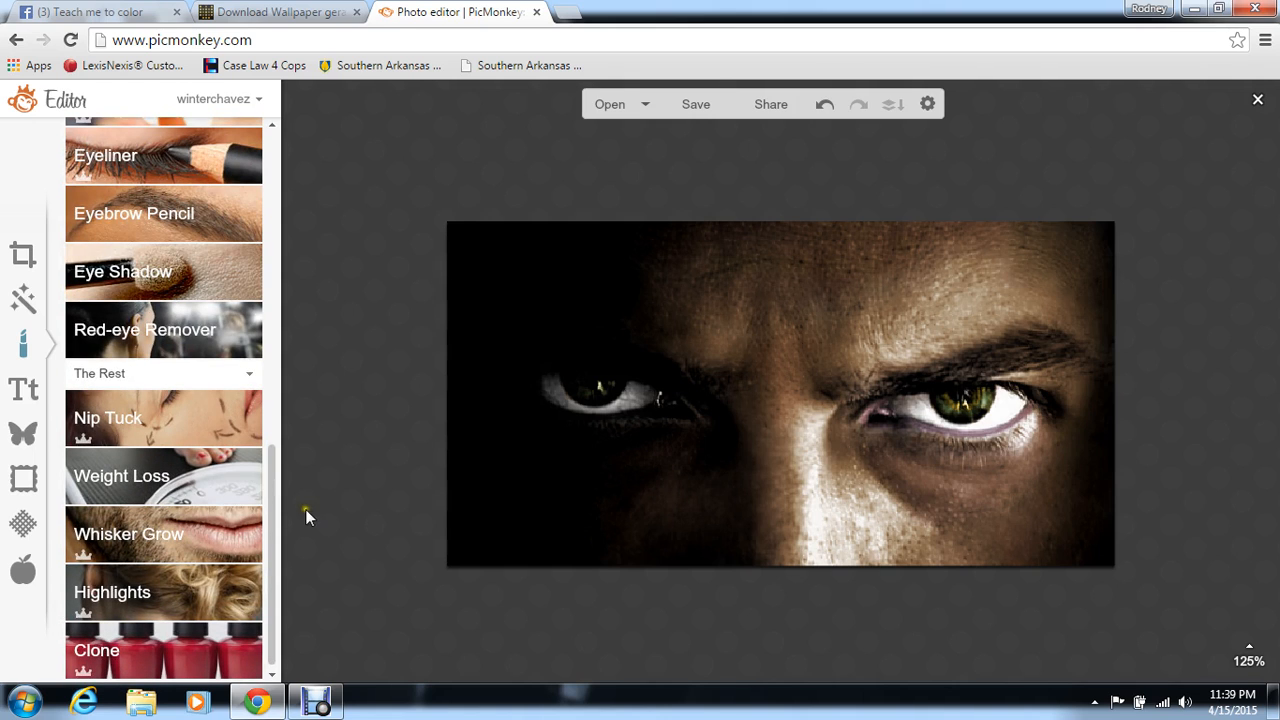
Step: Darken the eyebrow above the brighter eye with Eyebrow Pencil in the gray shade at brush size 10, lower the Fade and apply it
mouse_move(273, 499)
mouse_down()
mouse_move(276, 535)
mouse_move(275, 494)
mouse_move(290, 500)
mouse_move(277, 397)
mouse_up()
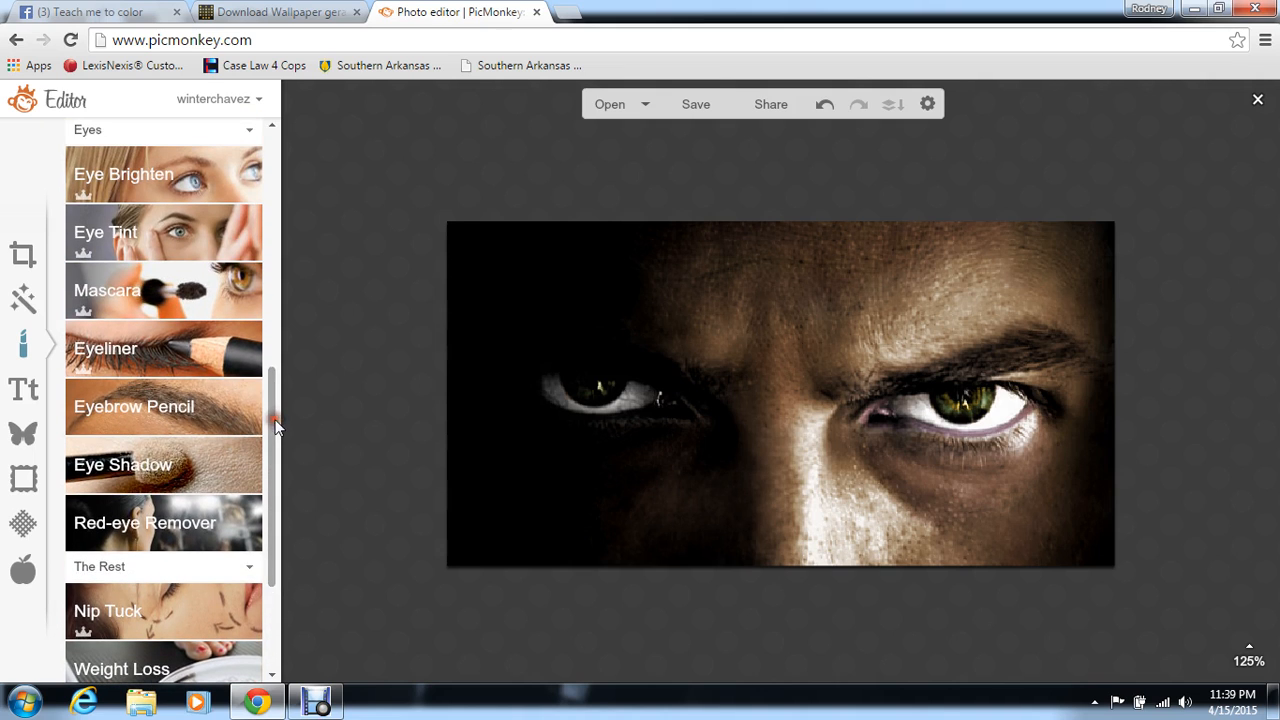
click(184, 400)
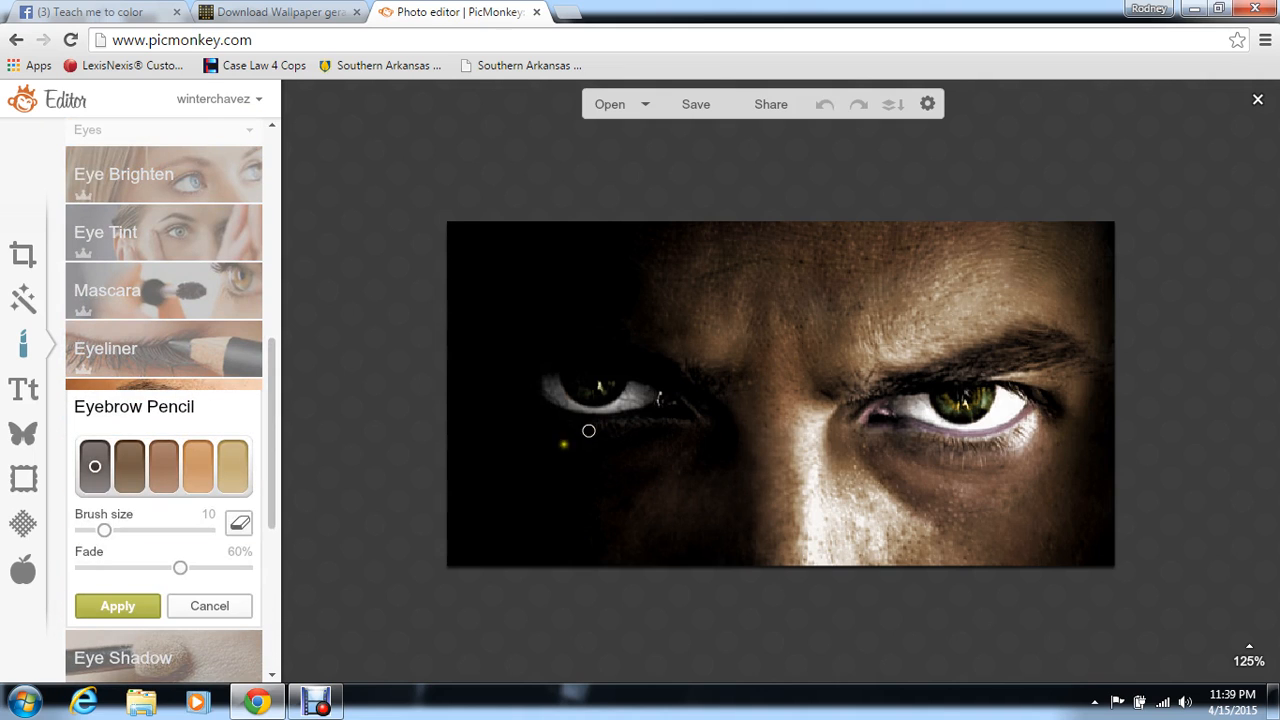
drag(969, 362, 1005, 363)
drag(1087, 363, 1014, 363)
drag(967, 357, 937, 369)
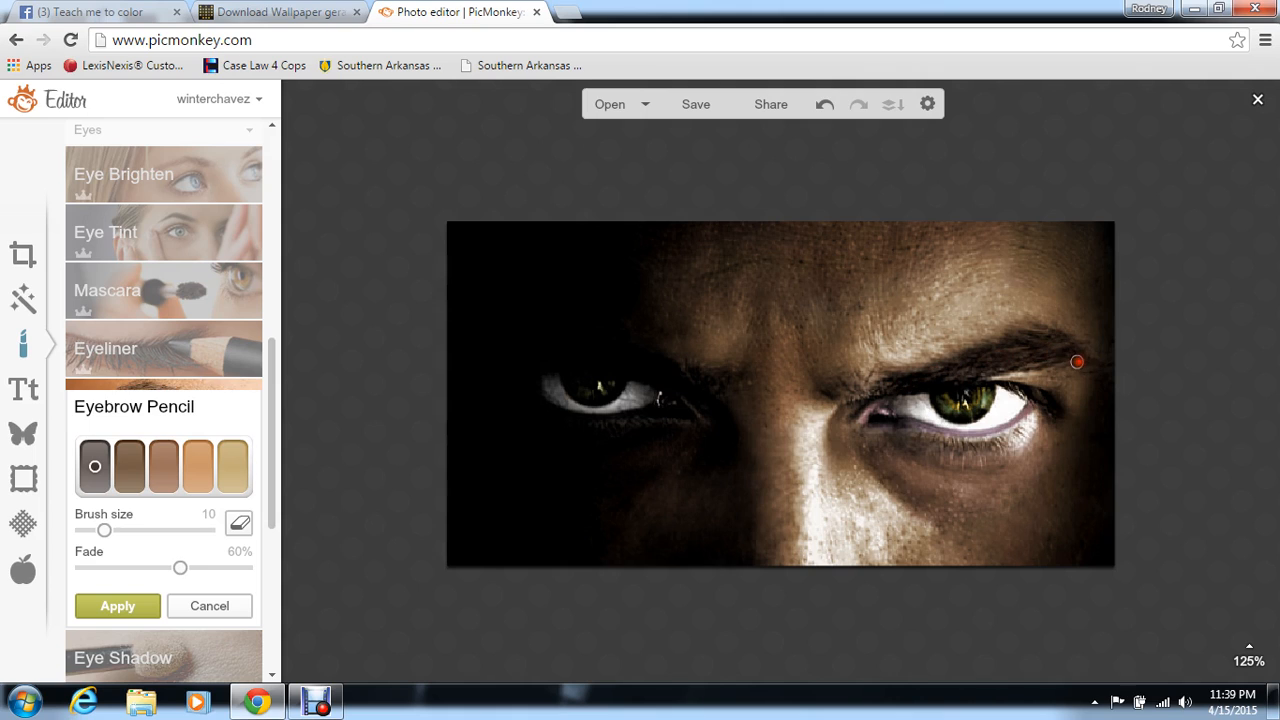
drag(180, 567, 108, 570)
click(119, 607)
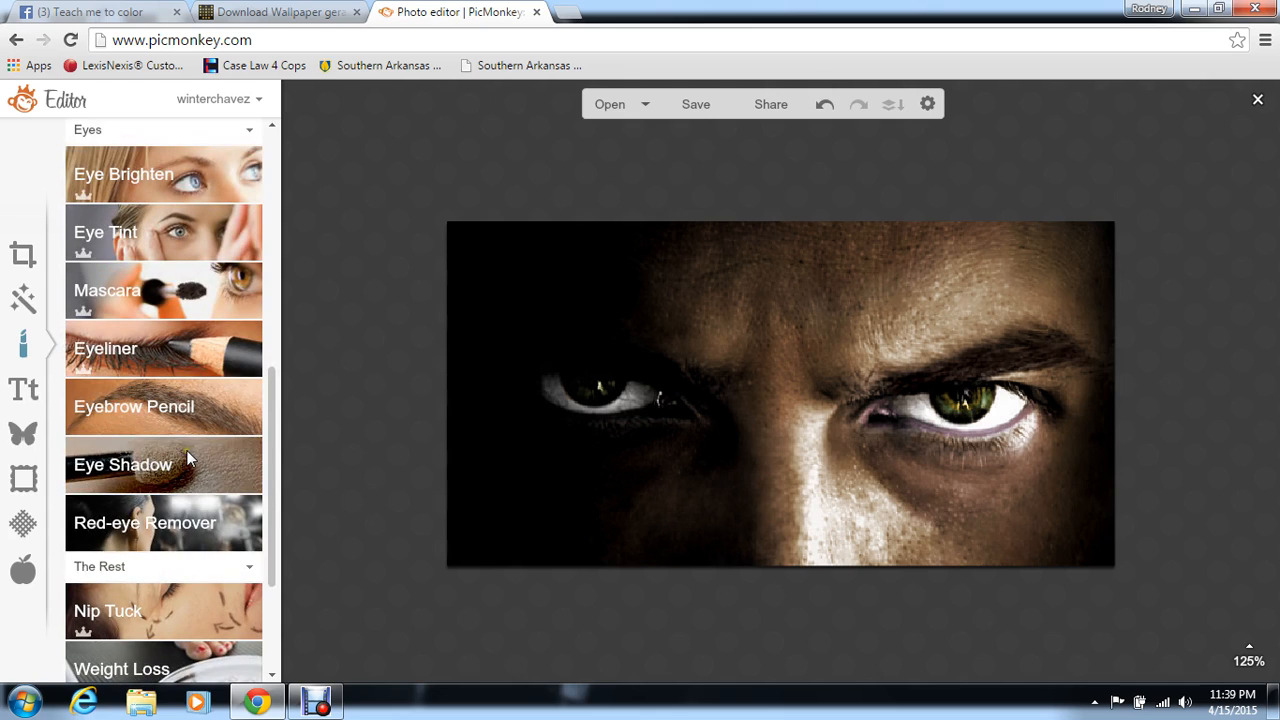
Step: Deepen the face's dark details with Mascara at brush size 176 and 60% Strength, and apply it
click(181, 296)
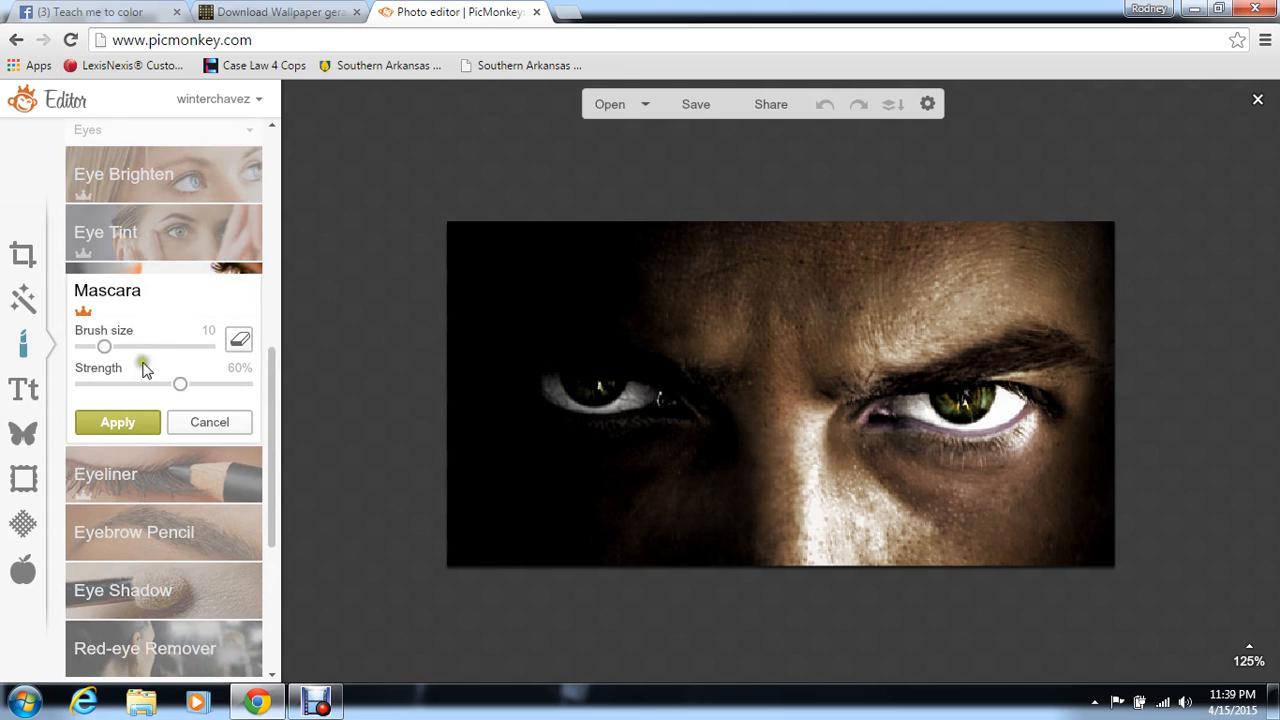
click(189, 347)
drag(191, 350, 194, 346)
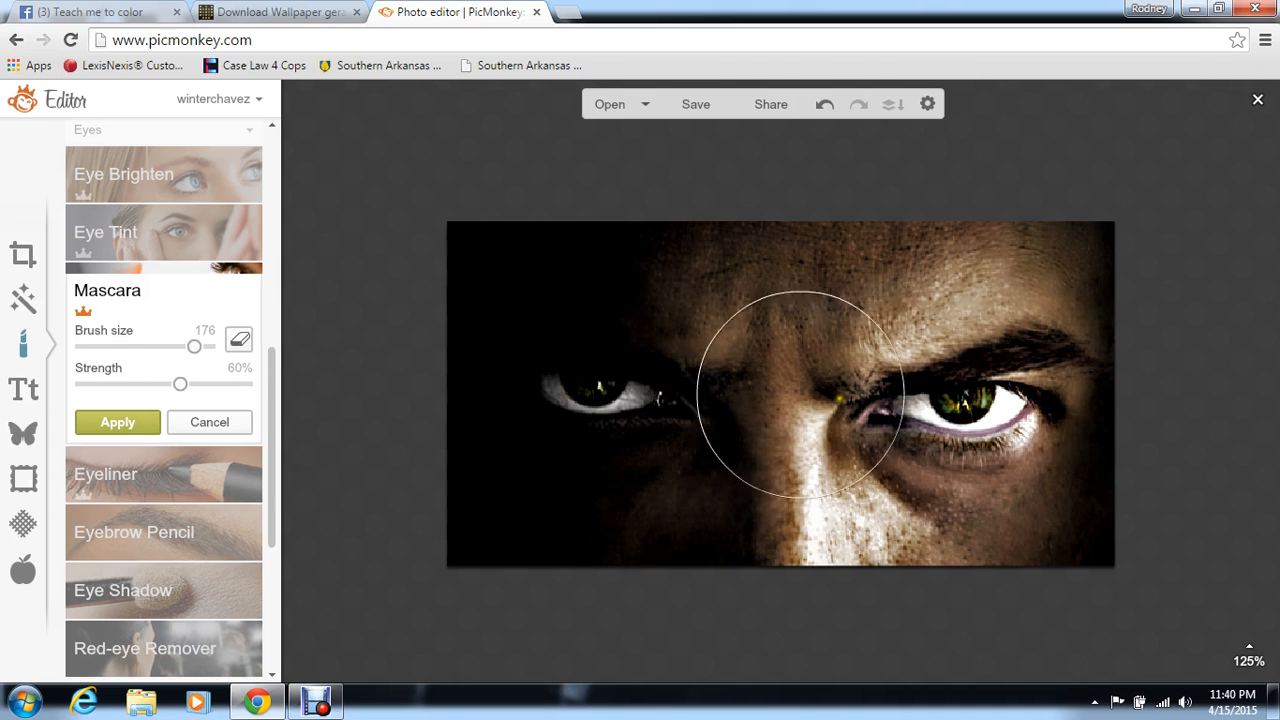
click(114, 423)
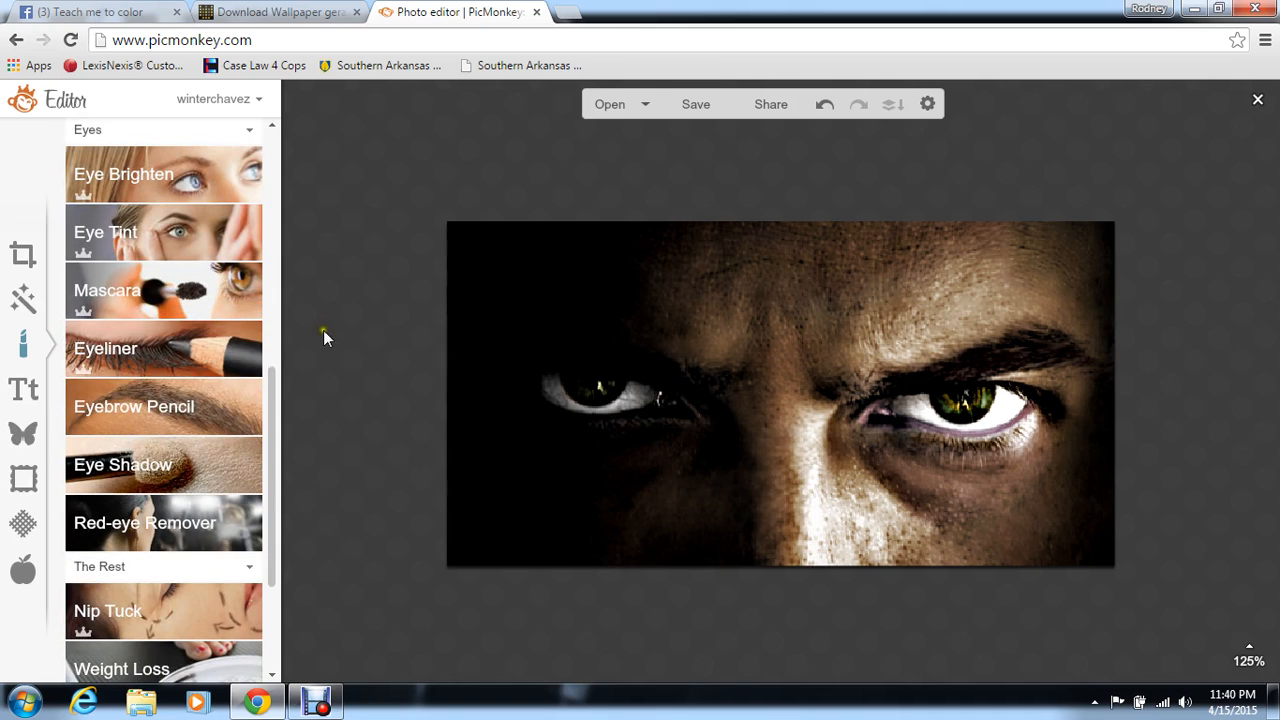
click(276, 321)
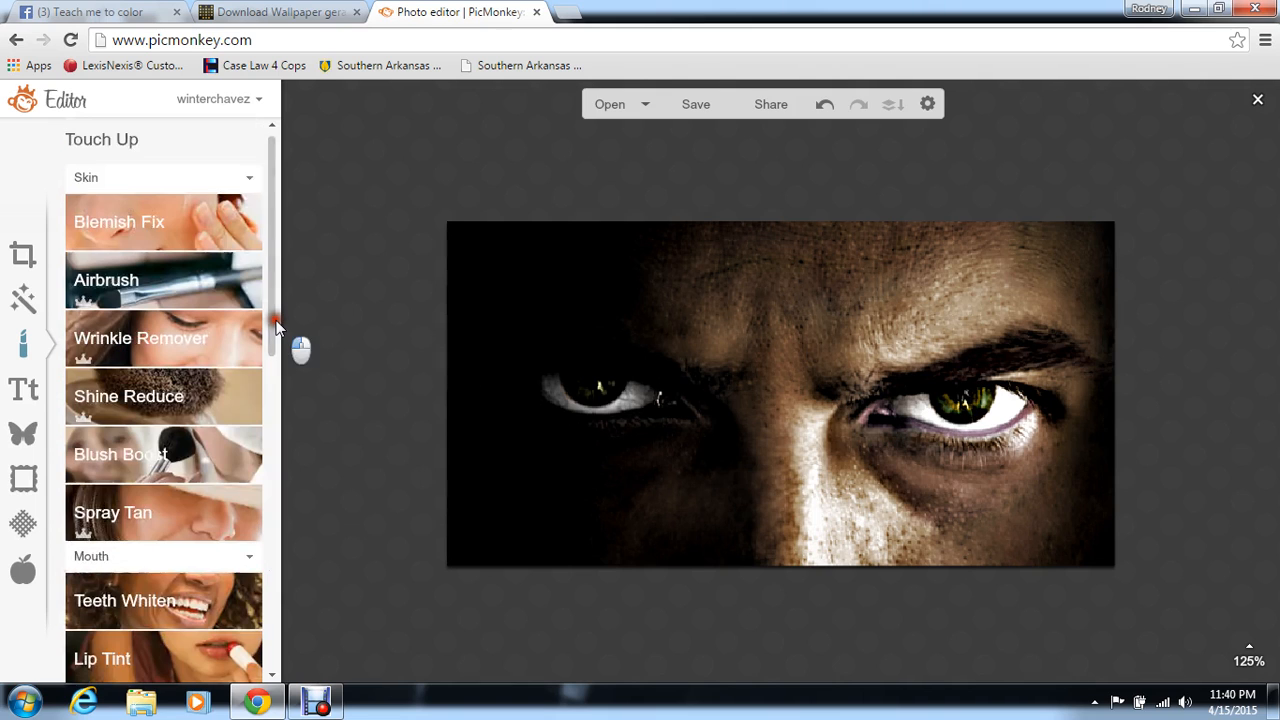
drag(273, 318, 279, 420)
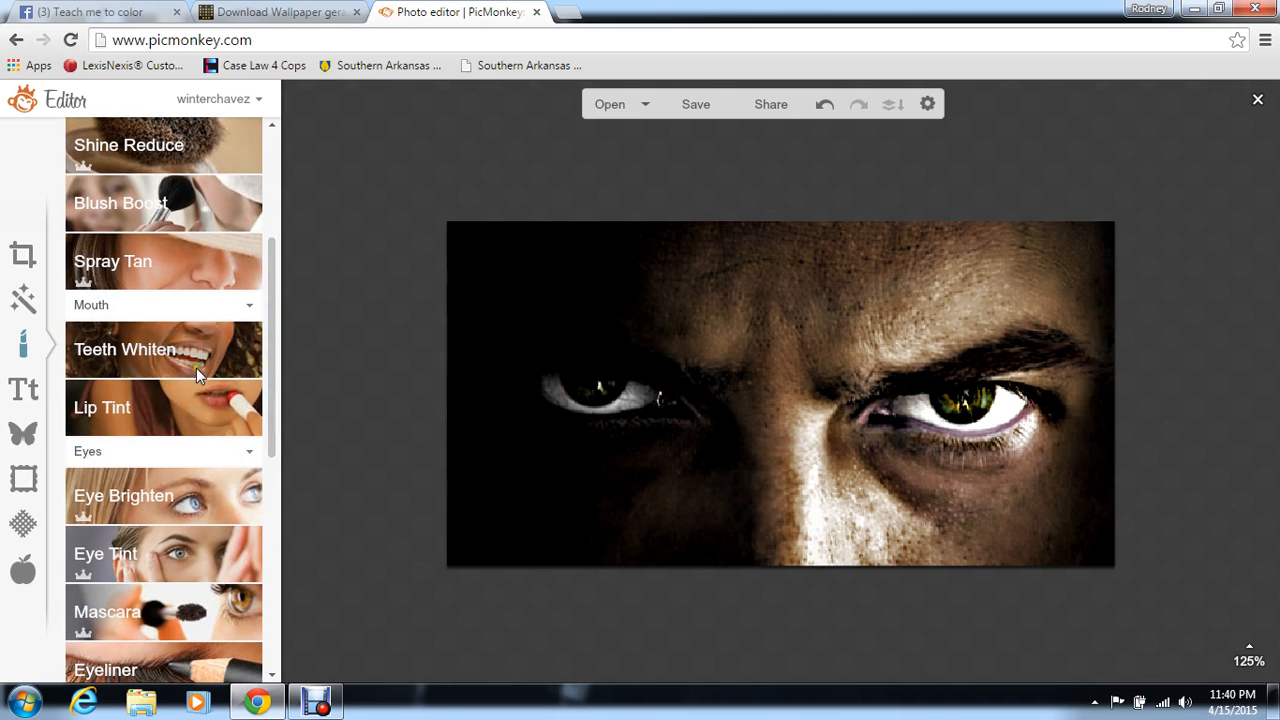
mouse_move(269, 392)
mouse_down()
mouse_move(266, 288)
mouse_move(301, 579)
mouse_up()
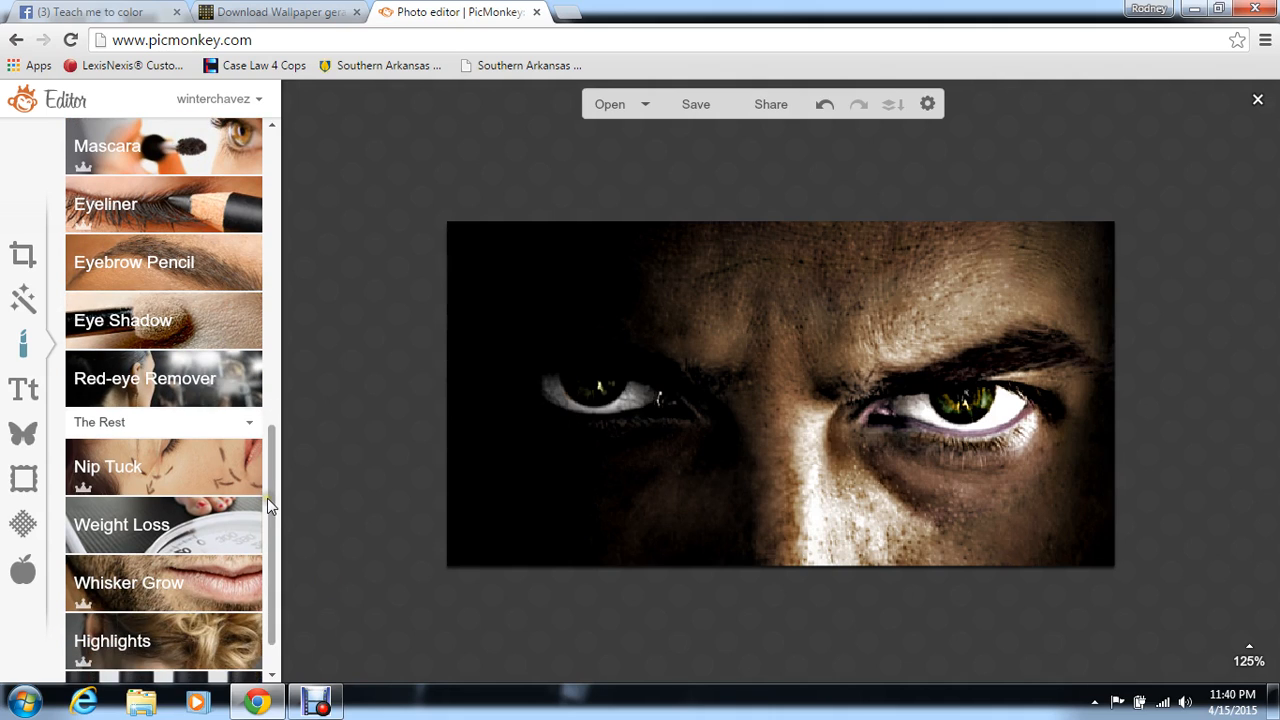
mouse_move(267, 498)
mouse_down()
mouse_move(274, 525)
mouse_move(272, 480)
mouse_move(271, 566)
mouse_up()
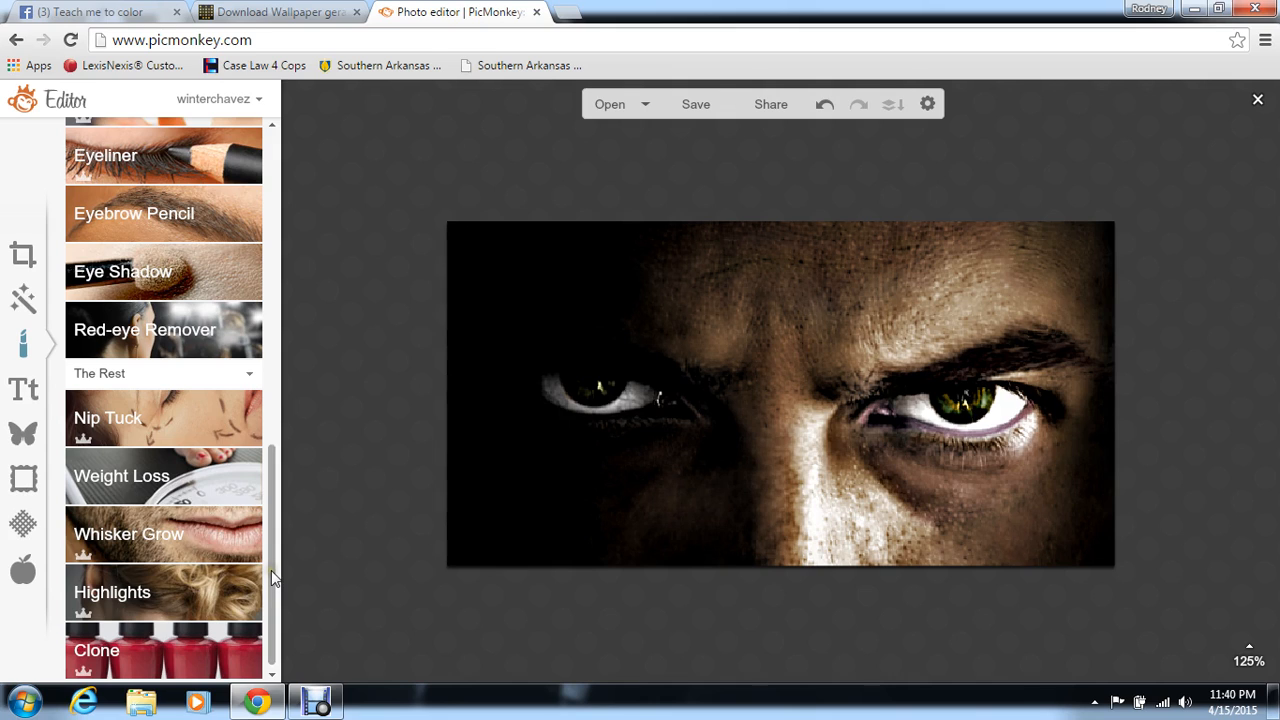
click(191, 518)
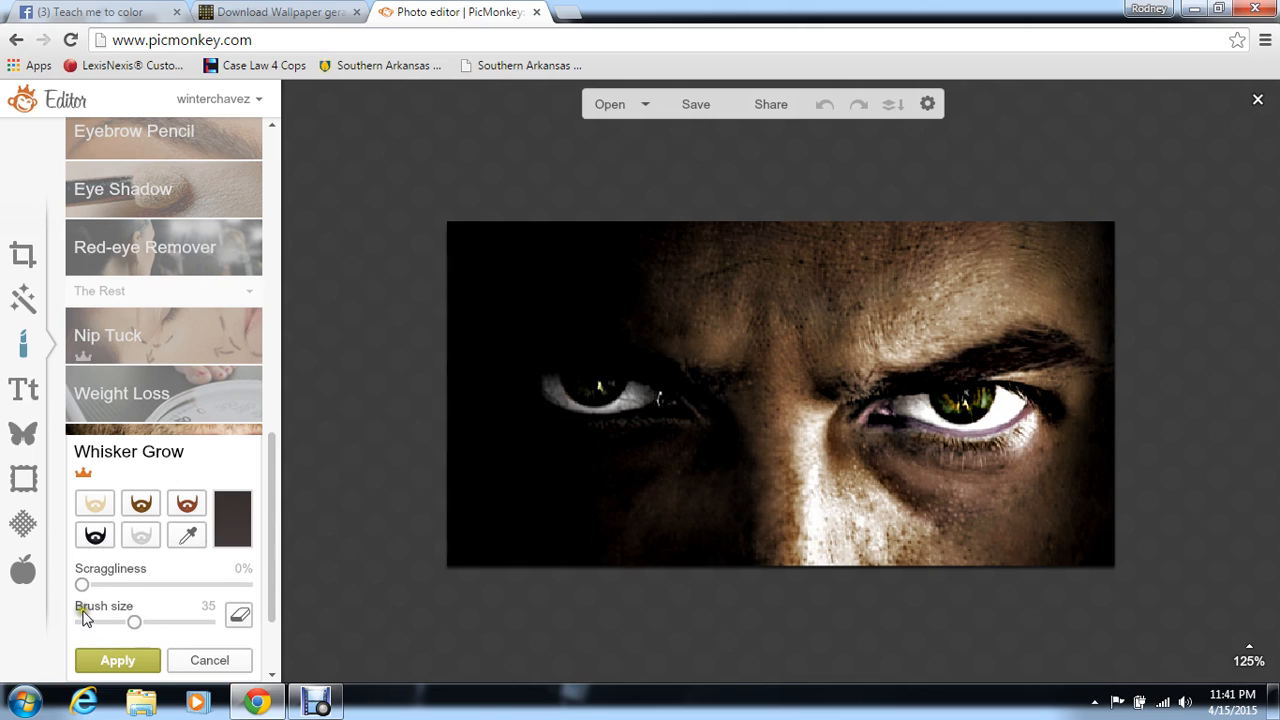
click(92, 660)
click(199, 663)
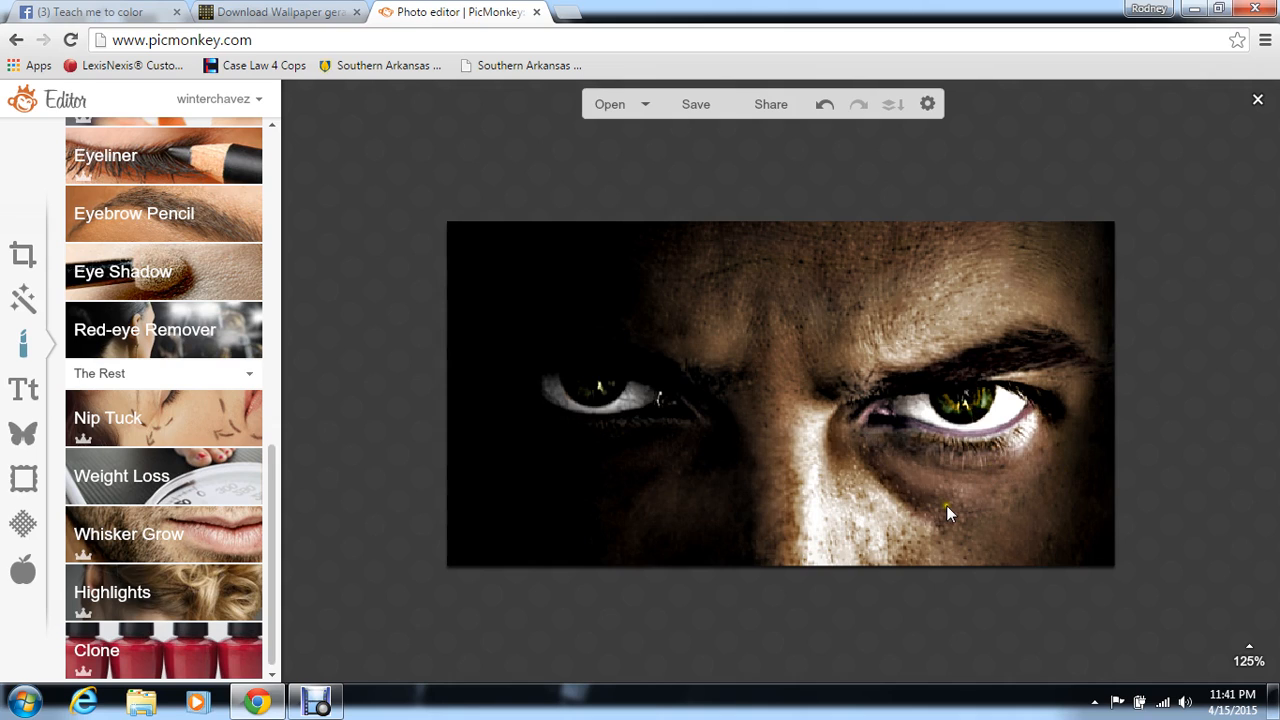
Step: Apply the Orton effect to the whole photo with Bloom 50%, Brightness 50% and Fade 30%
click(25, 298)
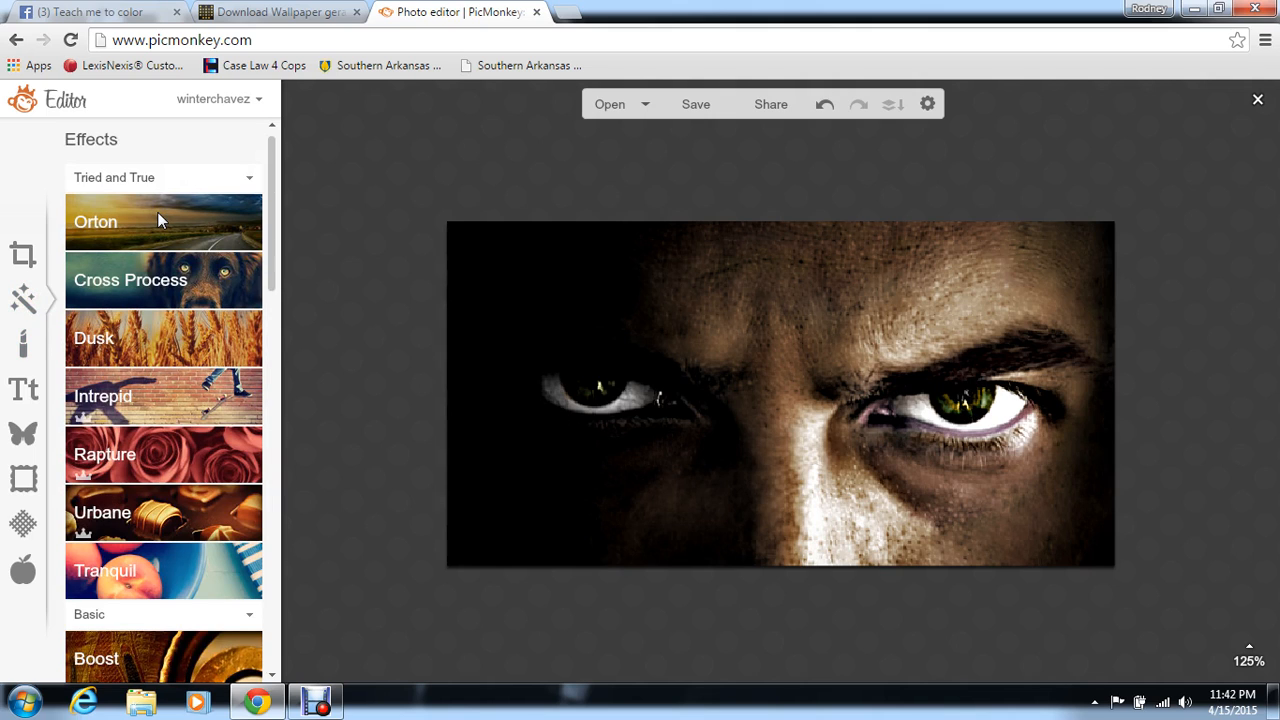
click(157, 214)
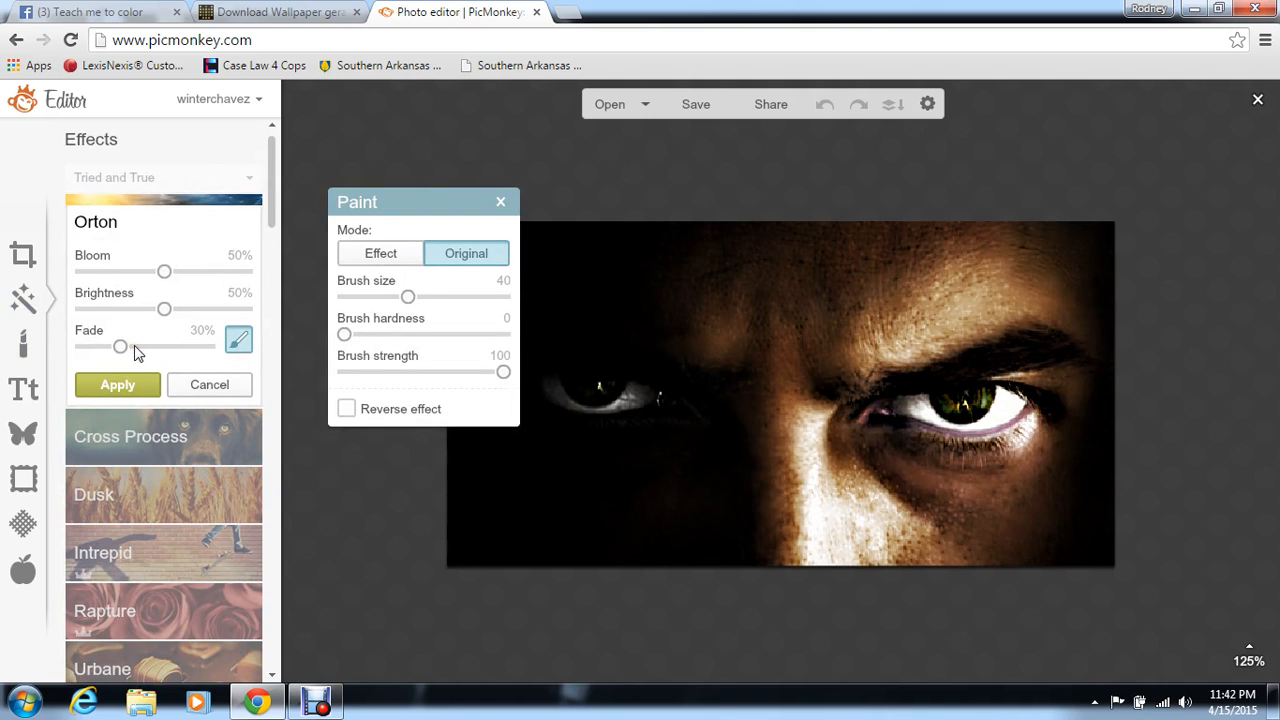
drag(149, 309, 136, 350)
click(112, 386)
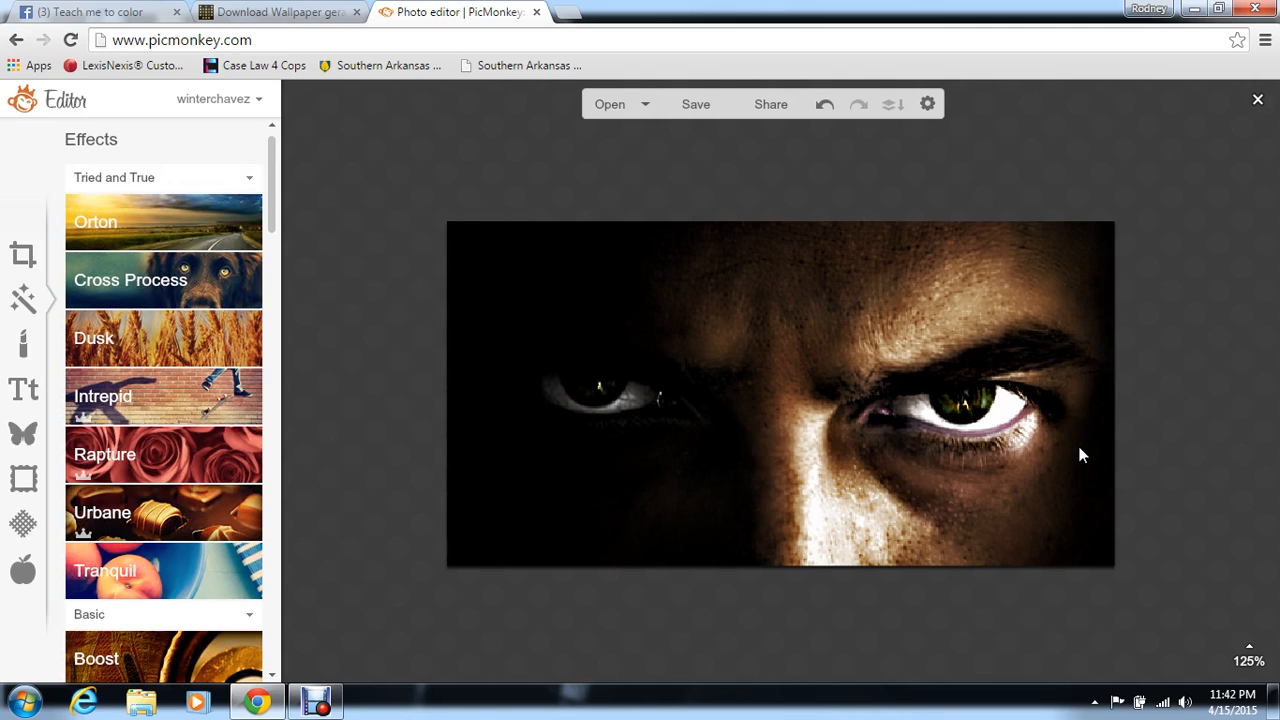
Step: Export the finished image to the computer as a .jpg at Sean quality
click(694, 112)
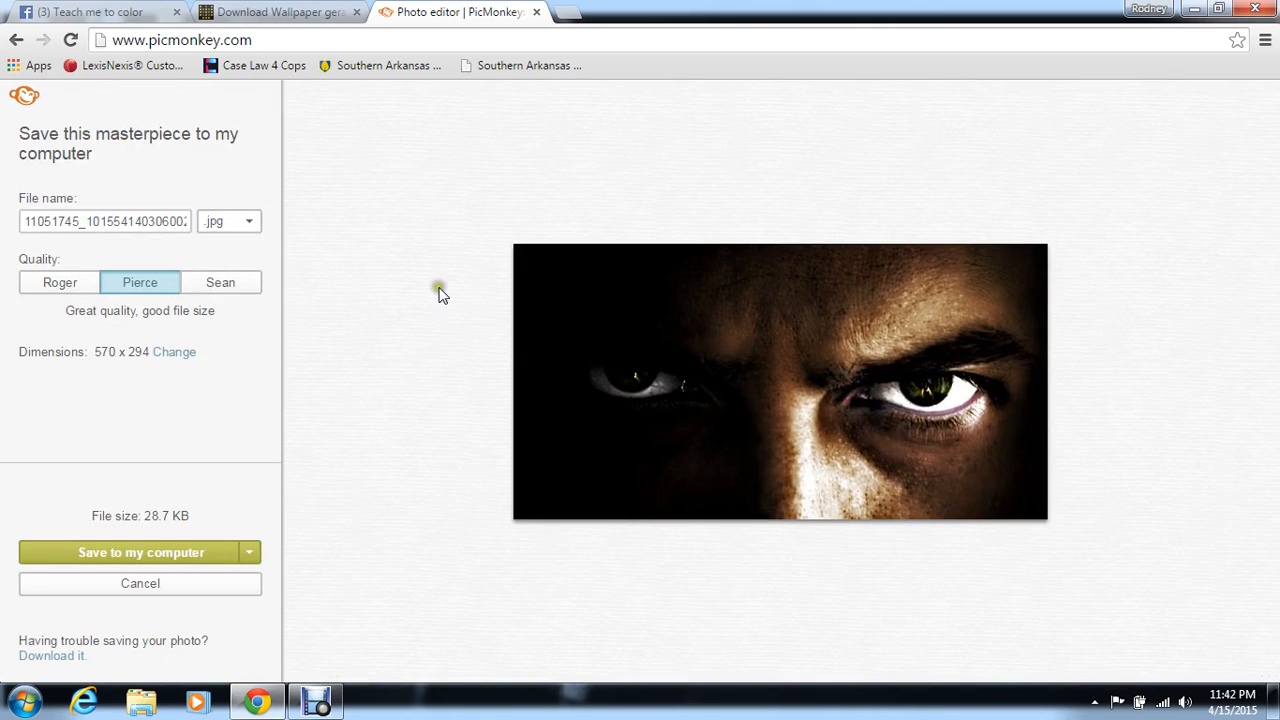
click(220, 286)
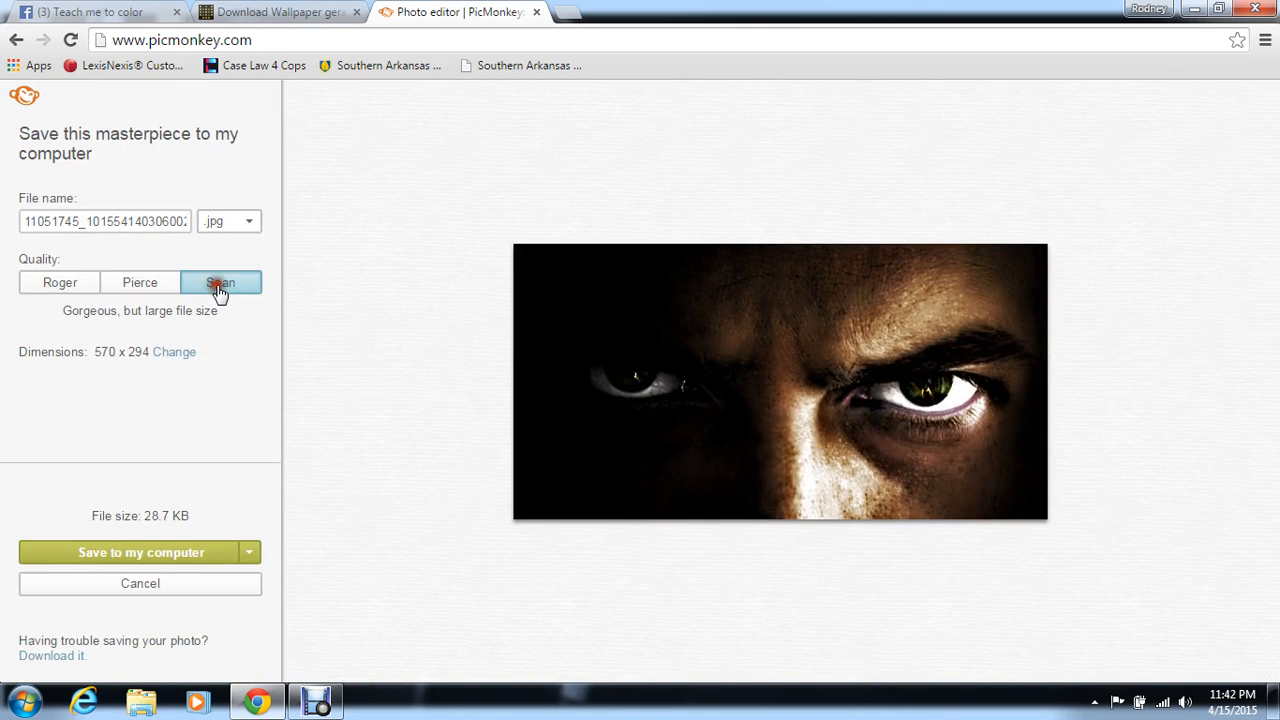
click(246, 222)
click(246, 189)
click(137, 555)
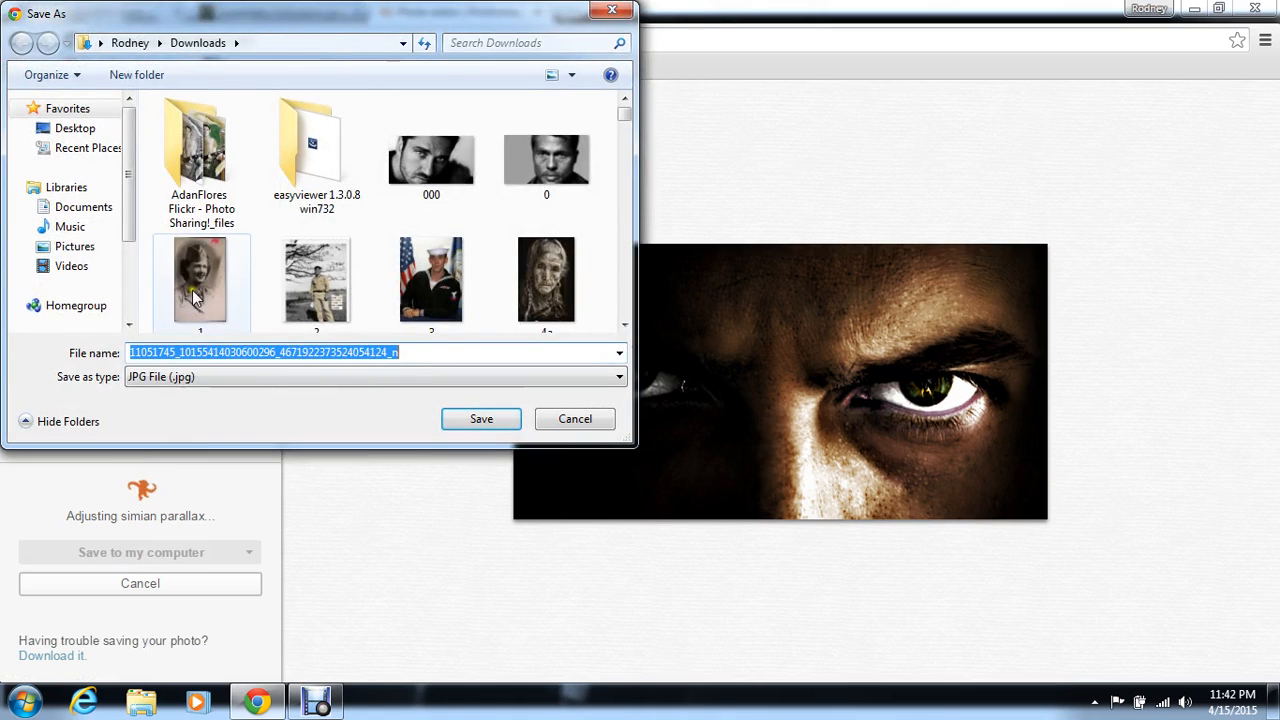
Step: Choose the colors folder on the Desktop as the destination and save the JPG there under the suggested file name
click(75, 128)
scroll(621, 313, down, 5)
double_click(294, 156)
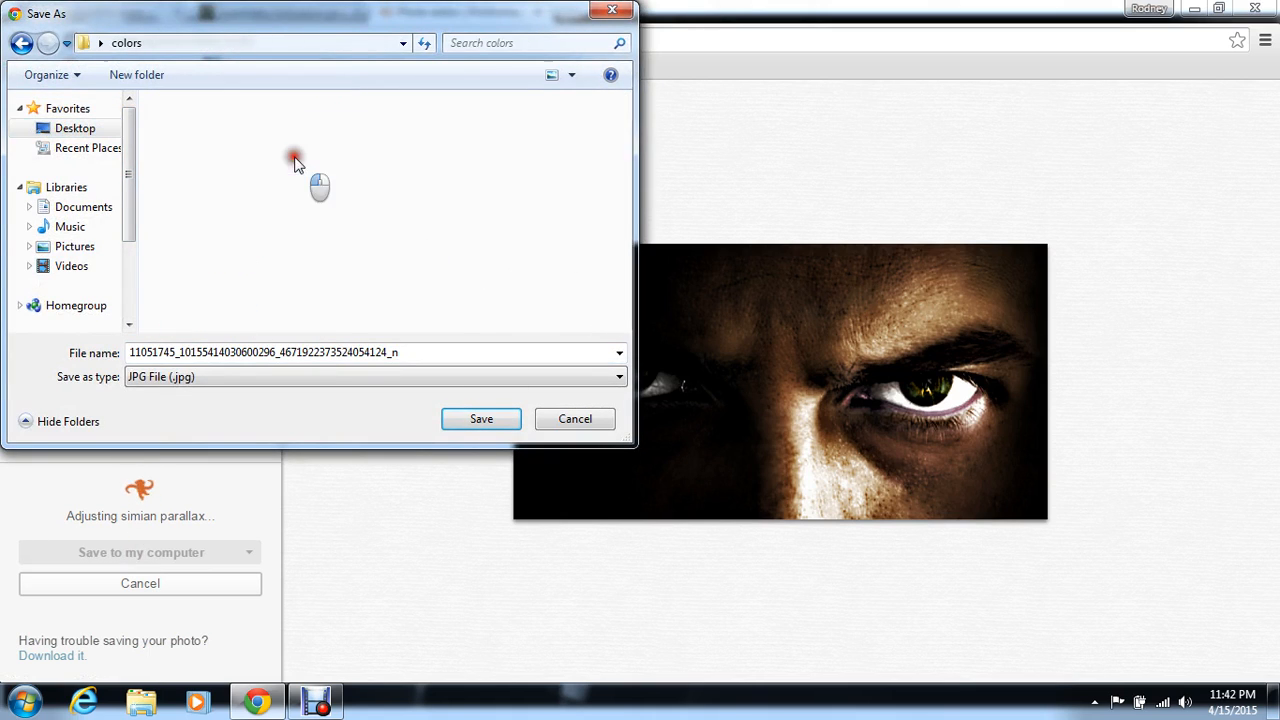
click(501, 421)
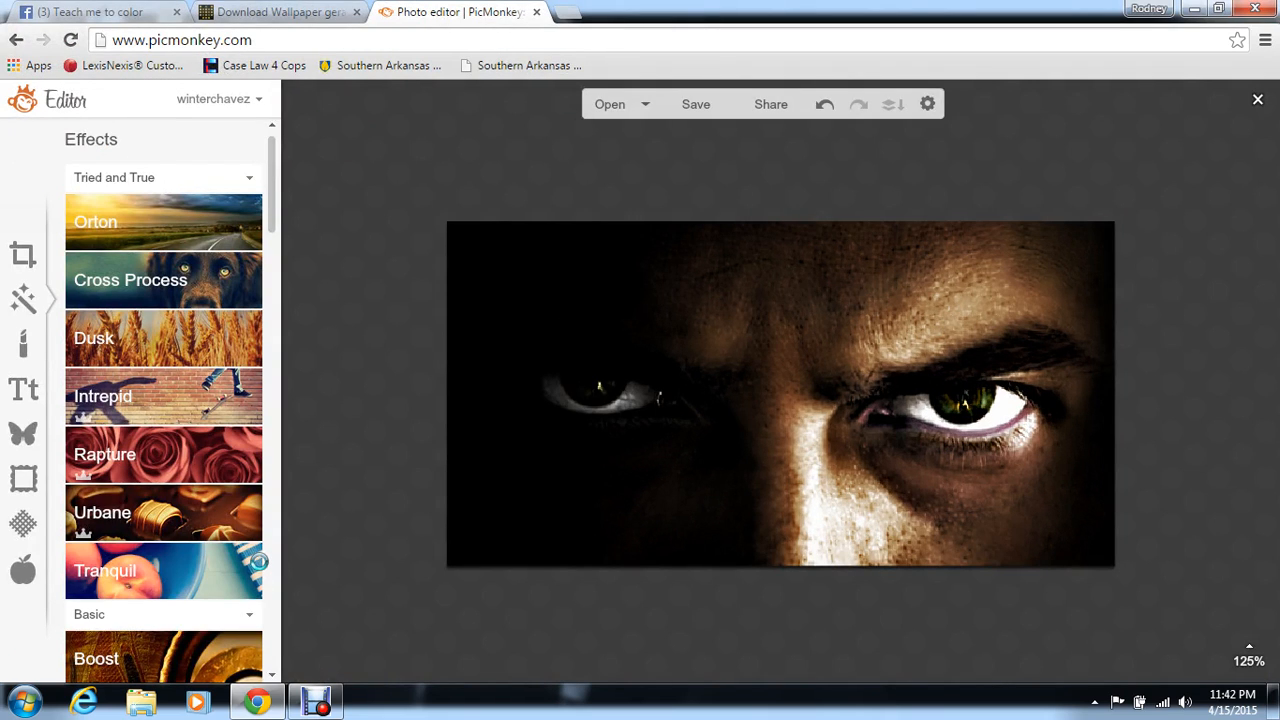
mouse_move(316, 705)
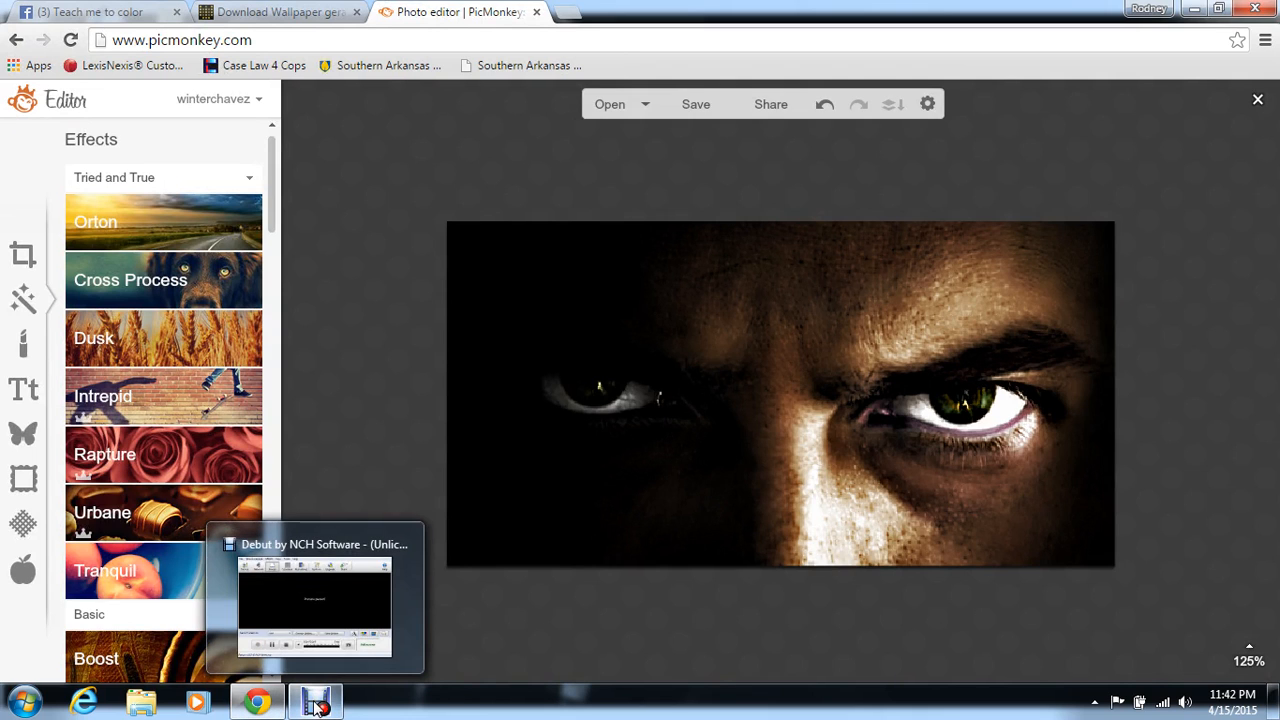